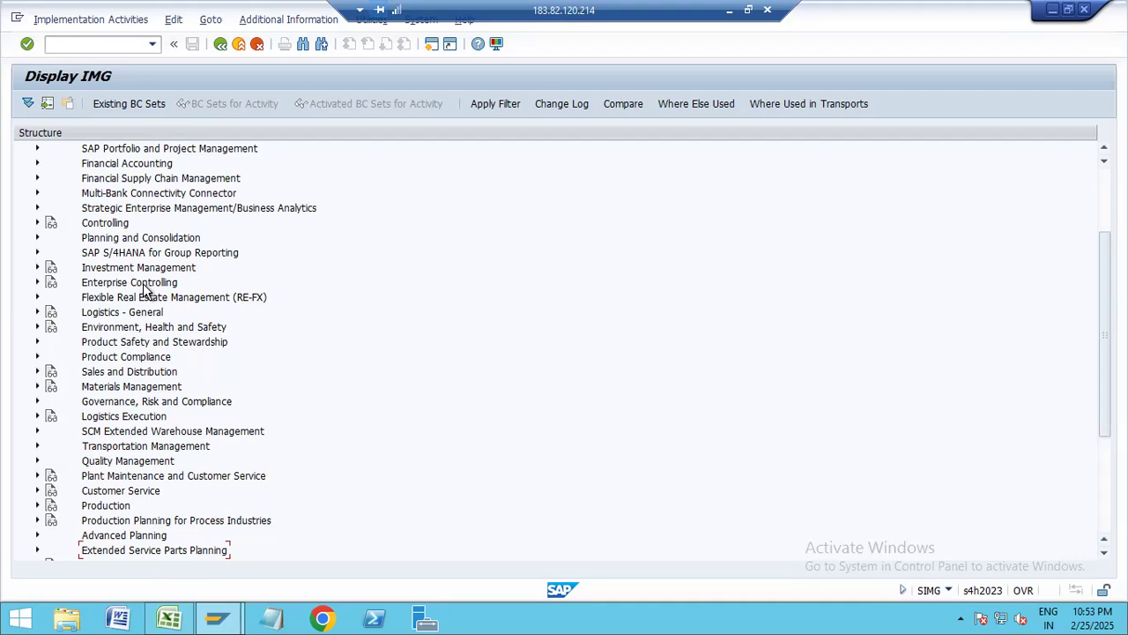
# Step: Open Define Account Groups with Screen Layout (Customers) under Financial Accounting, Accounts Receivable and Accounts Payable, Customer Accounts, Master Data, Preparations for Creating Customer Master Data
pyautogui.scroll(2, 146, 291)
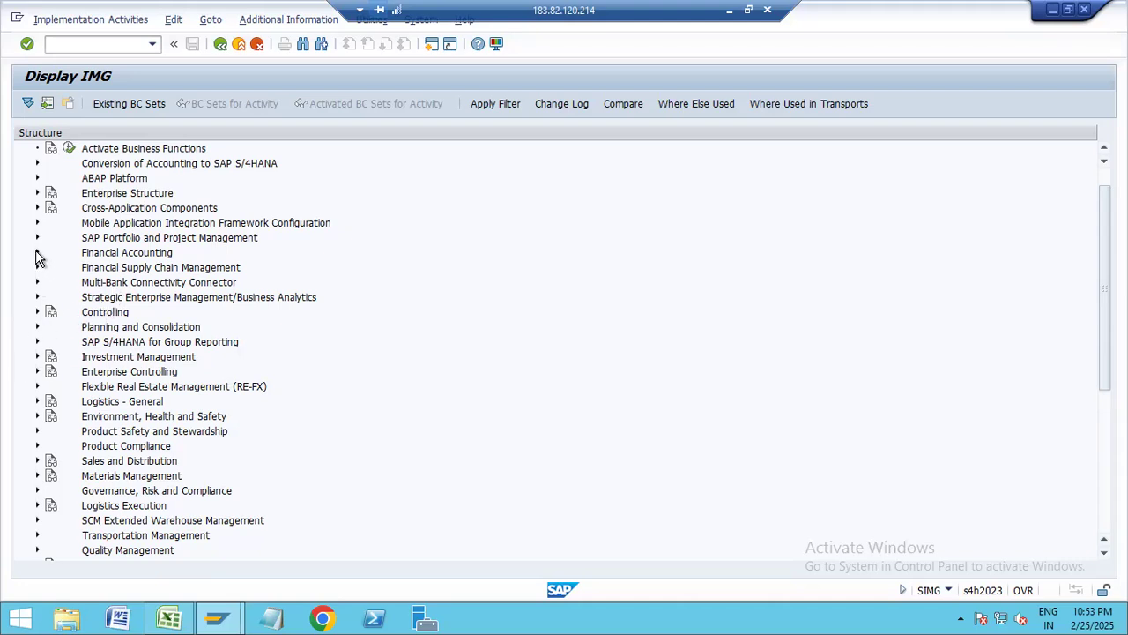
pyautogui.scroll(1, 53, 220)
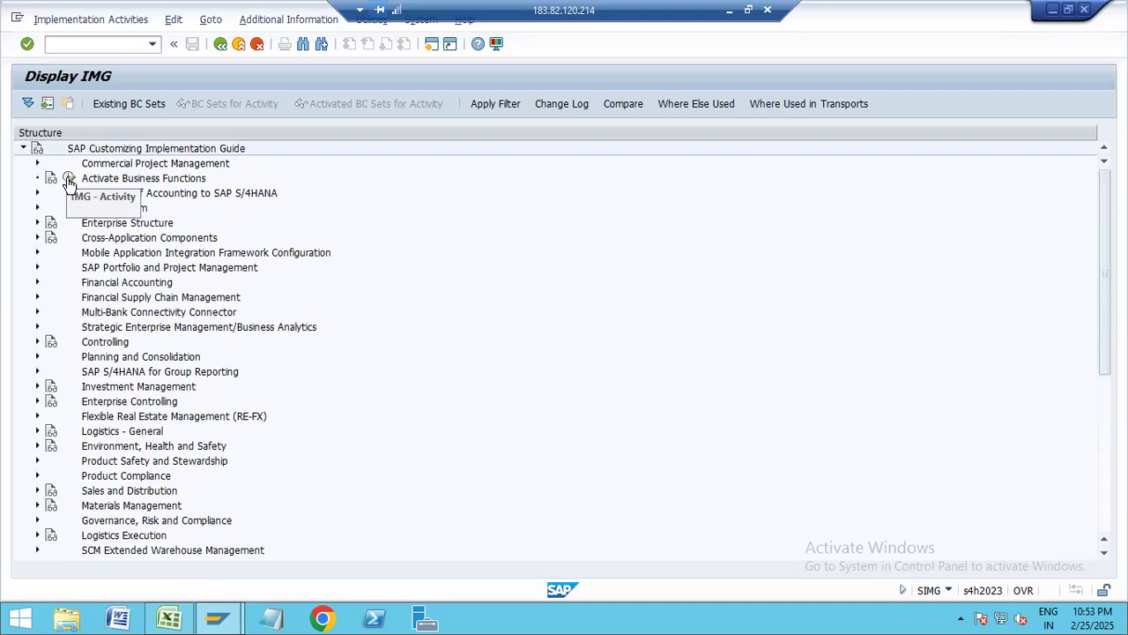
pyautogui.scroll(-1, 76, 250)
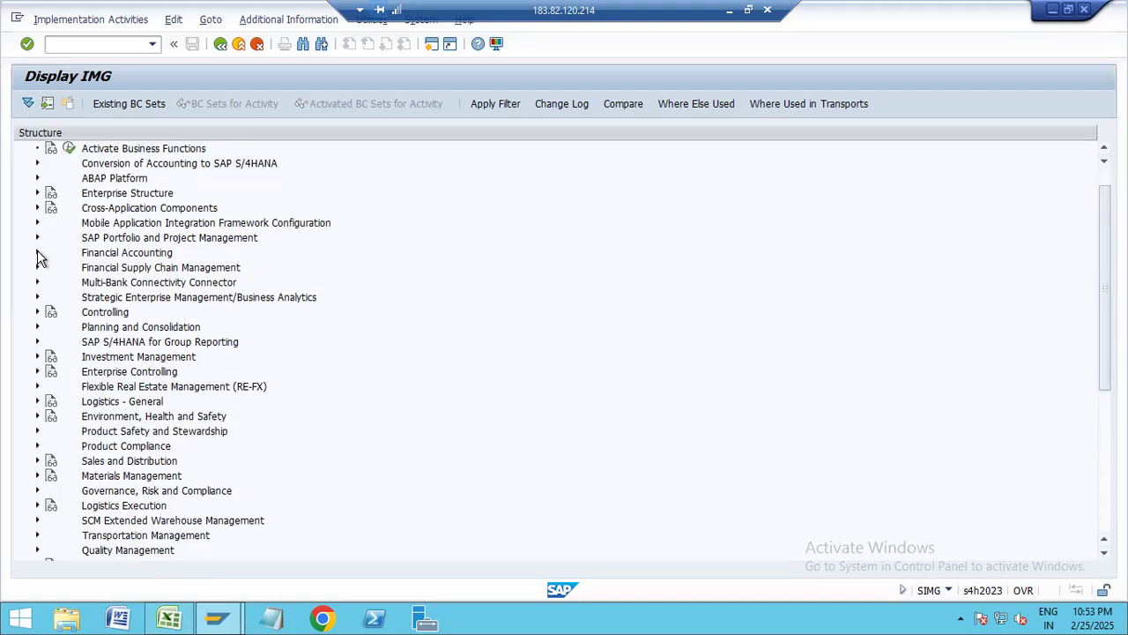
pyautogui.click(39, 252)
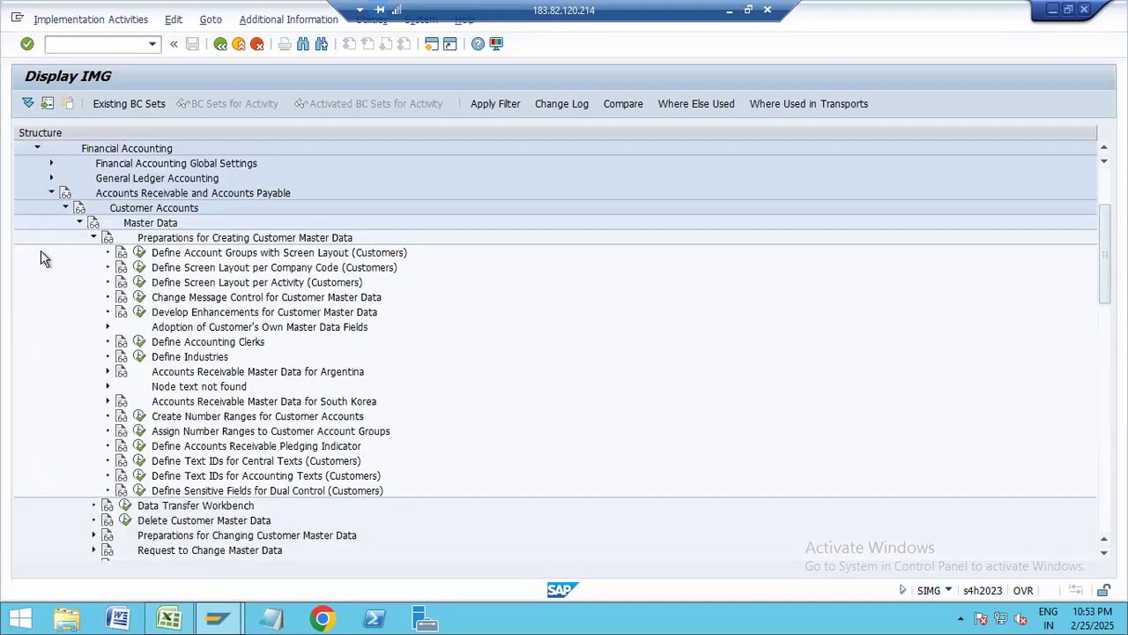
pyautogui.click(141, 208)
pyautogui.click(154, 226)
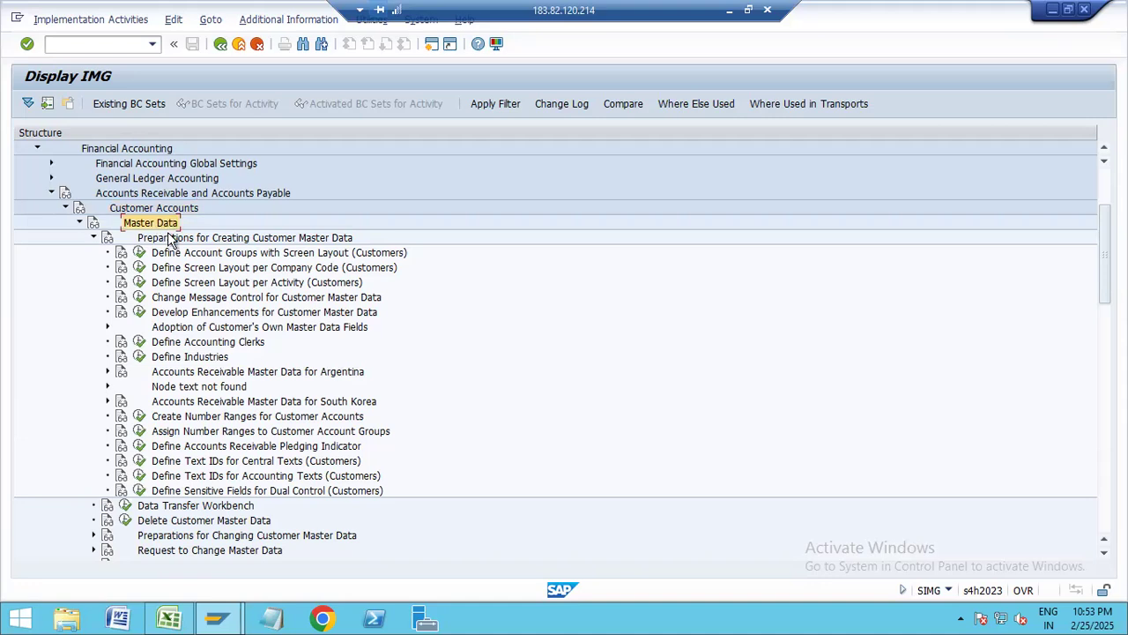
pyautogui.click(172, 237)
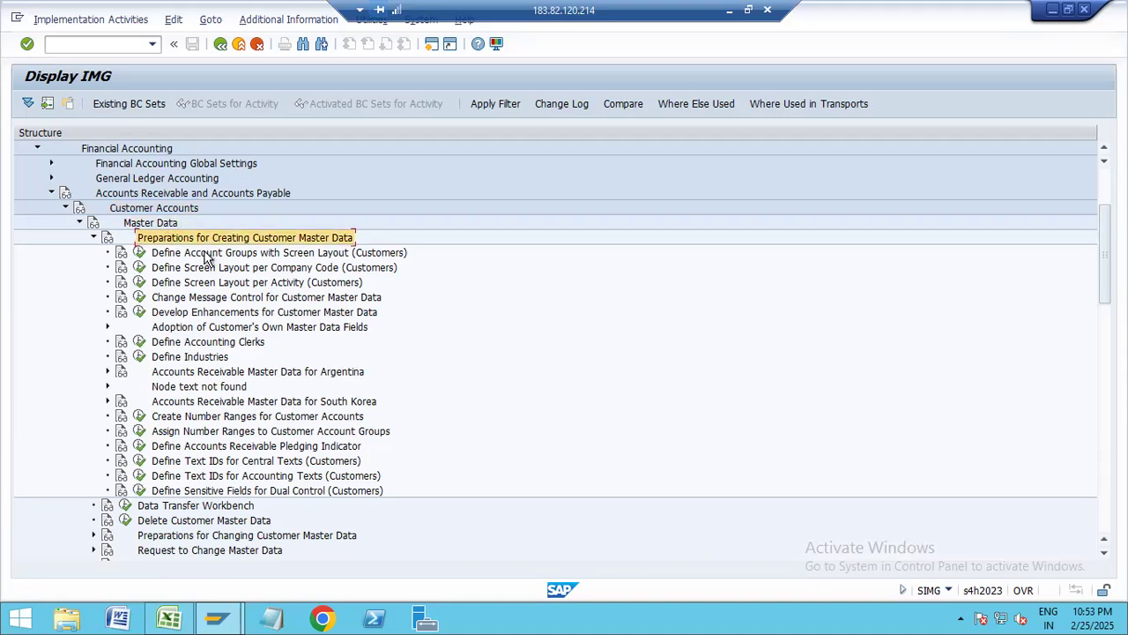
pyautogui.click(205, 254)
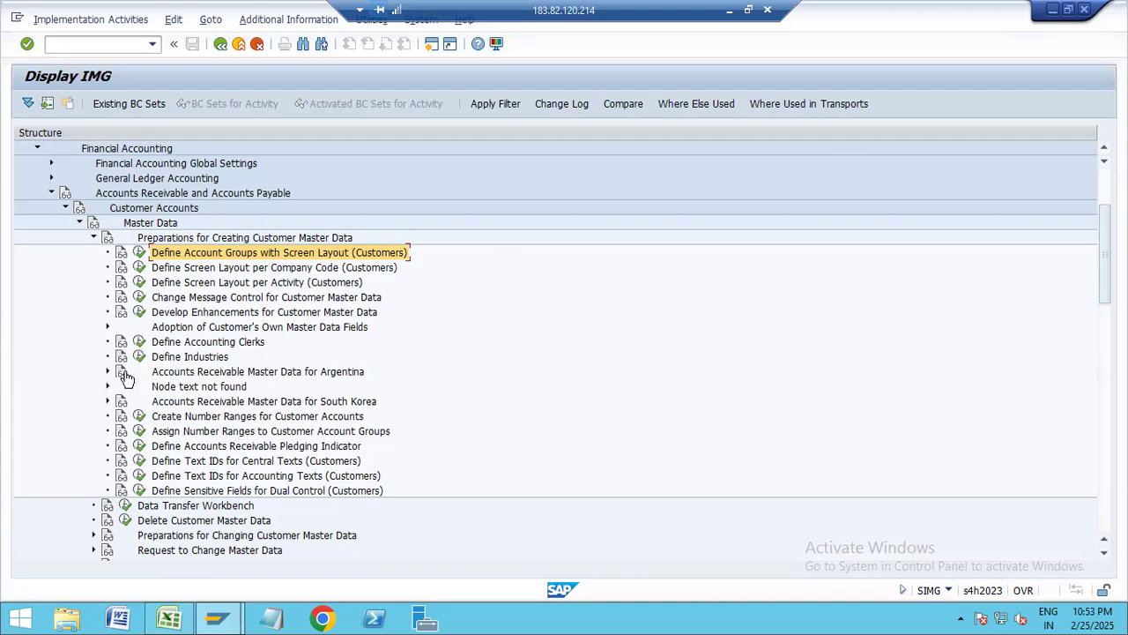
pyautogui.click(140, 254)
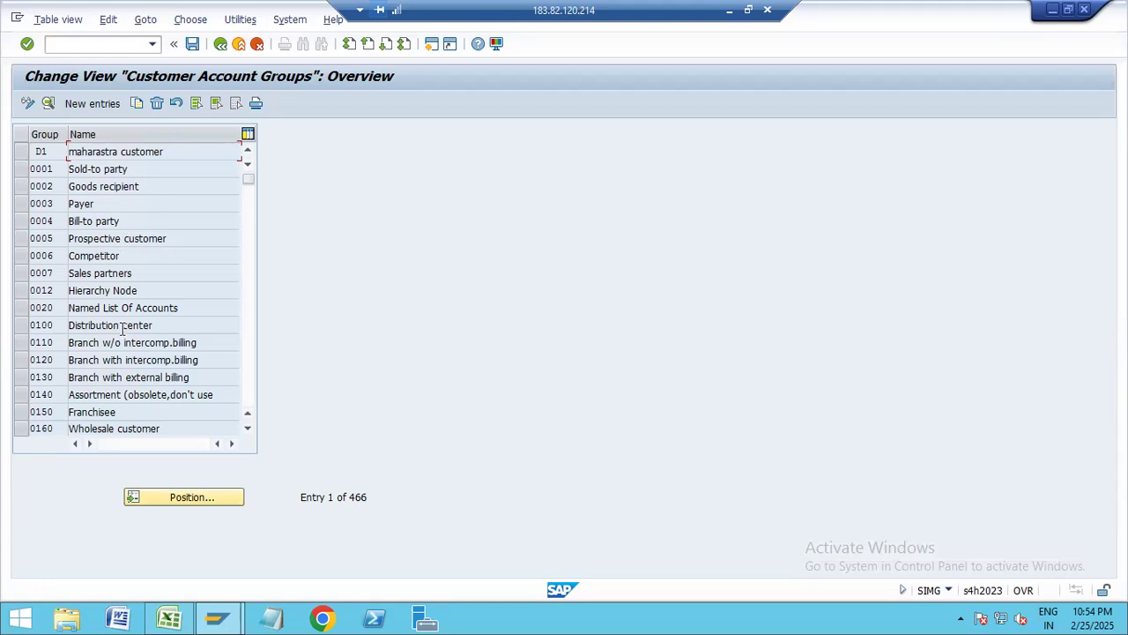
# Step: Examine the existing customer account groups, including the domestic and foreign customer entries 4867 and 4868
pyautogui.click(248, 388)
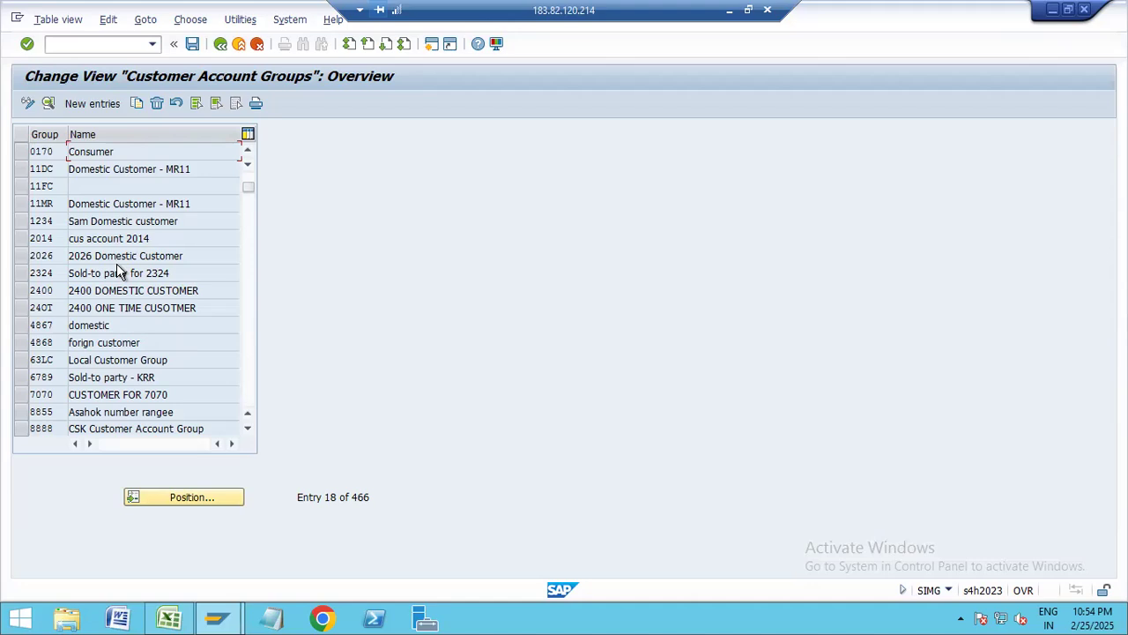
pyautogui.click(123, 324)
pyautogui.doubleClick(71, 324)
pyautogui.moveTo(126, 324); pyautogui.dragTo(71, 324)
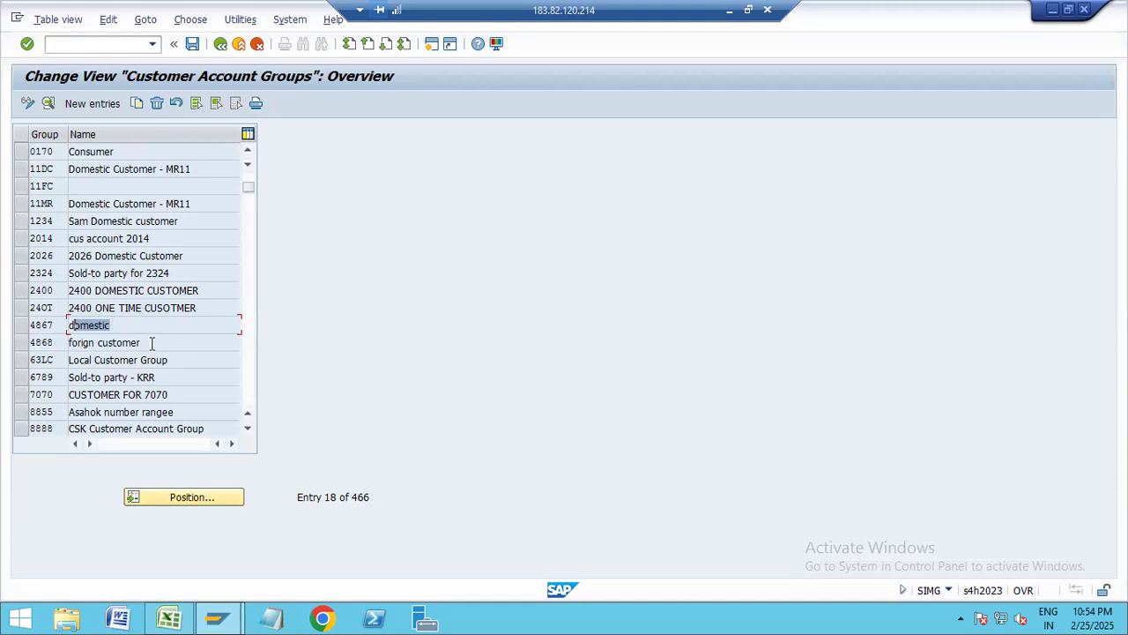
pyautogui.moveTo(139, 342); pyautogui.dragTo(69, 342)
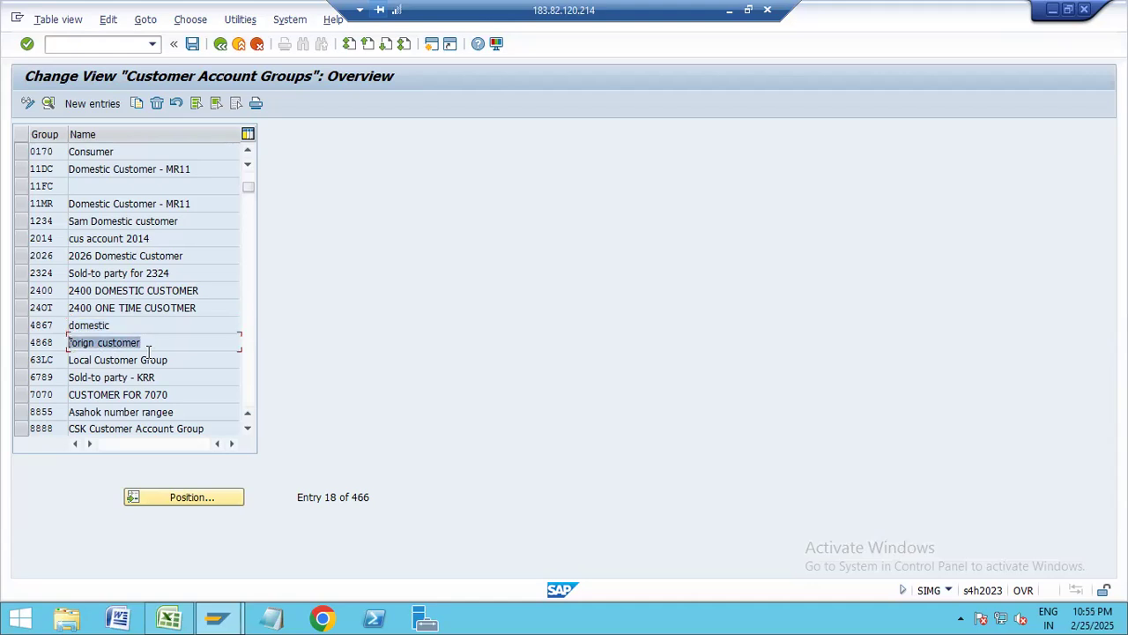
pyautogui.click(248, 172)
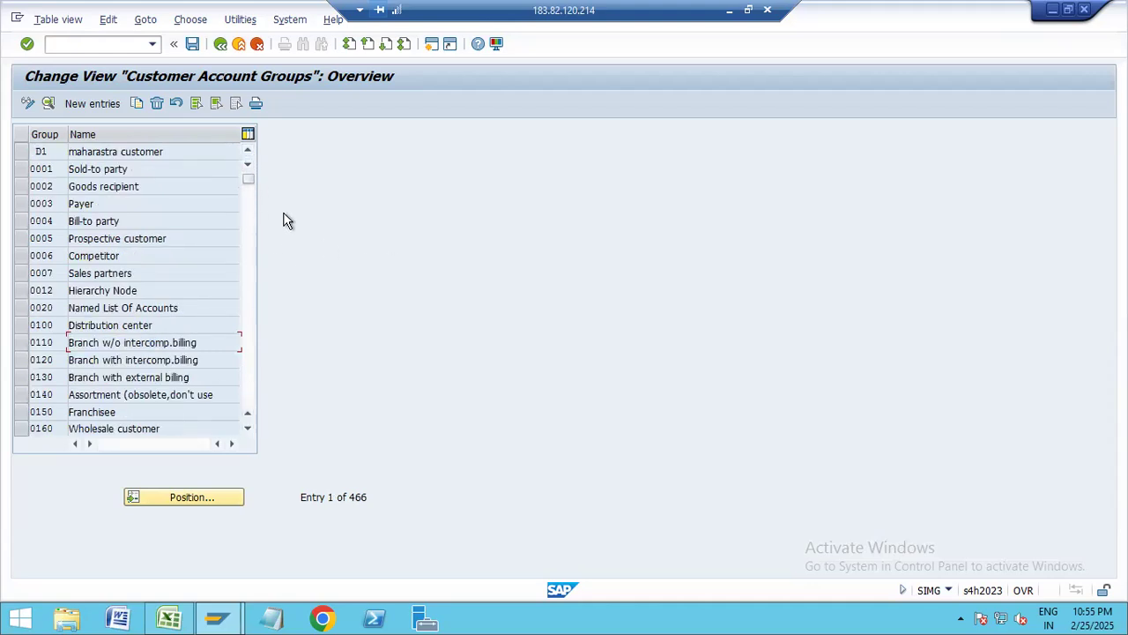
# Step: Create a new customer account group NISC with the meaning "Customer Acct Group for NIS1"
pyautogui.click(93, 105)
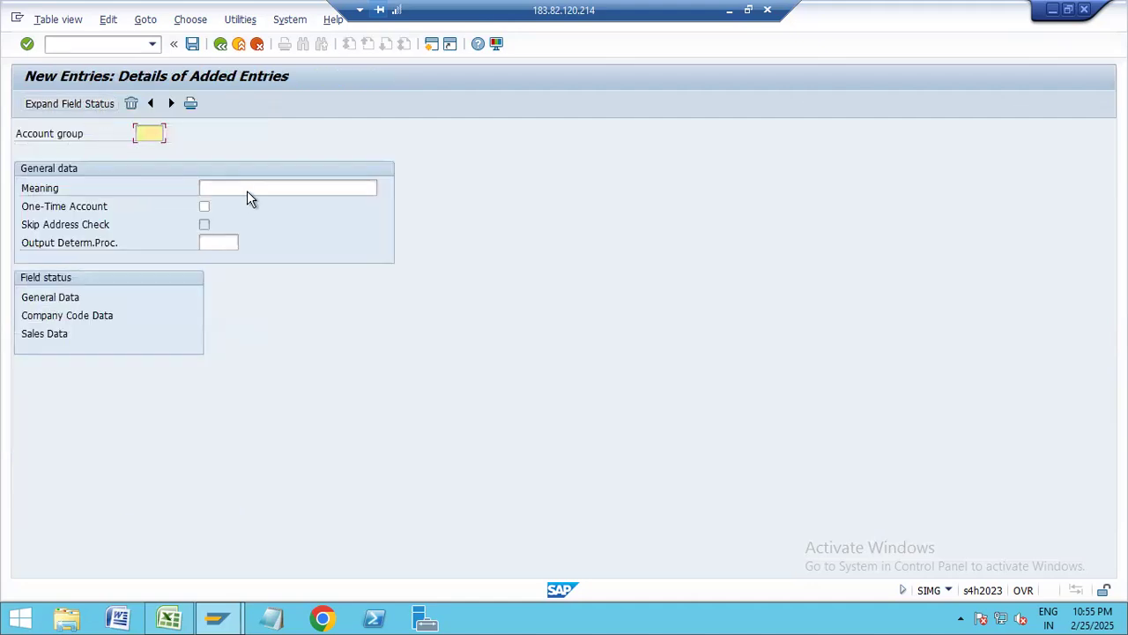
pyautogui.click(248, 191)
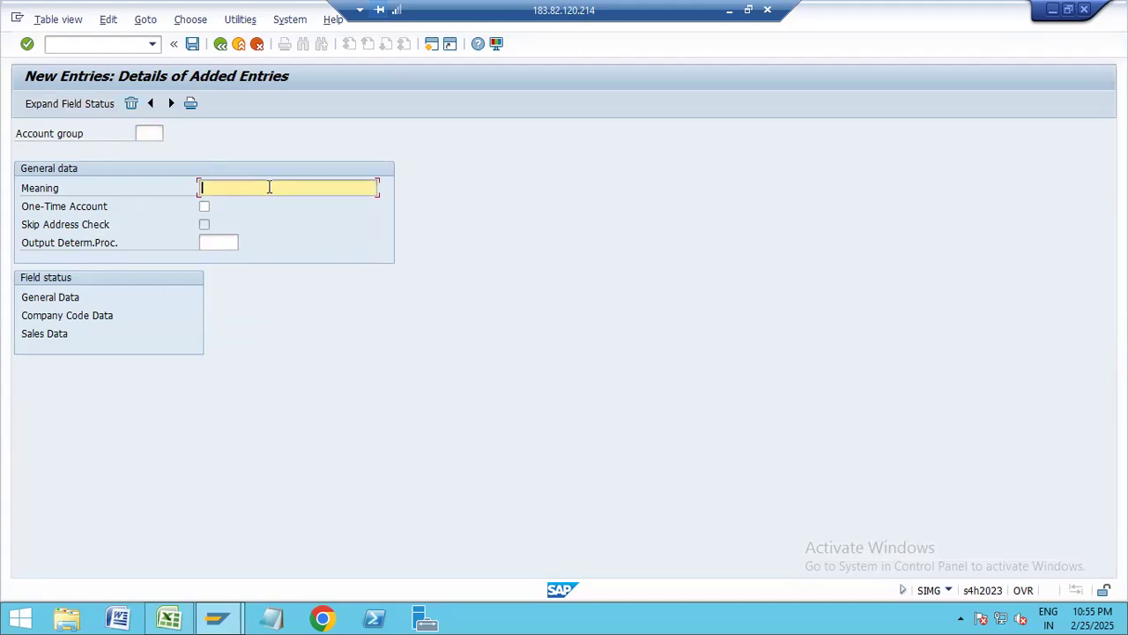
pyautogui.write('Customer Account Group for NIS')
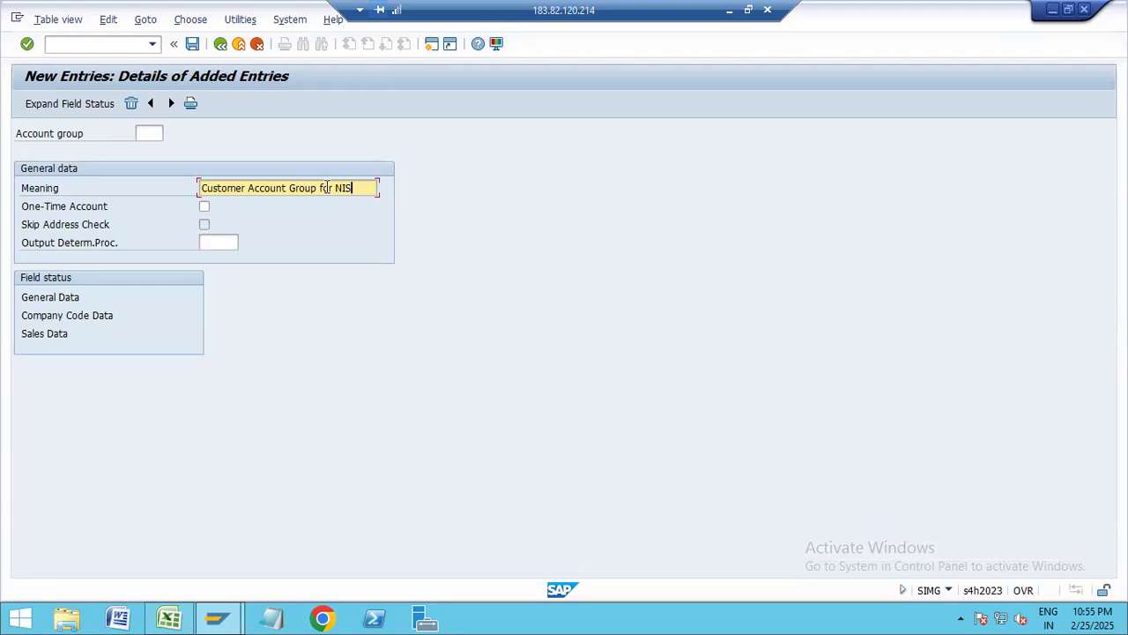
pyautogui.click(278, 187)
pyautogui.press('Delete')
pyautogui.press('Delete')
pyautogui.press('BackSpace')
pyautogui.press('BackSpace')
pyautogui.write('t')
pyautogui.press('End')
pyautogui.write('1')
pyautogui.click(150, 133)
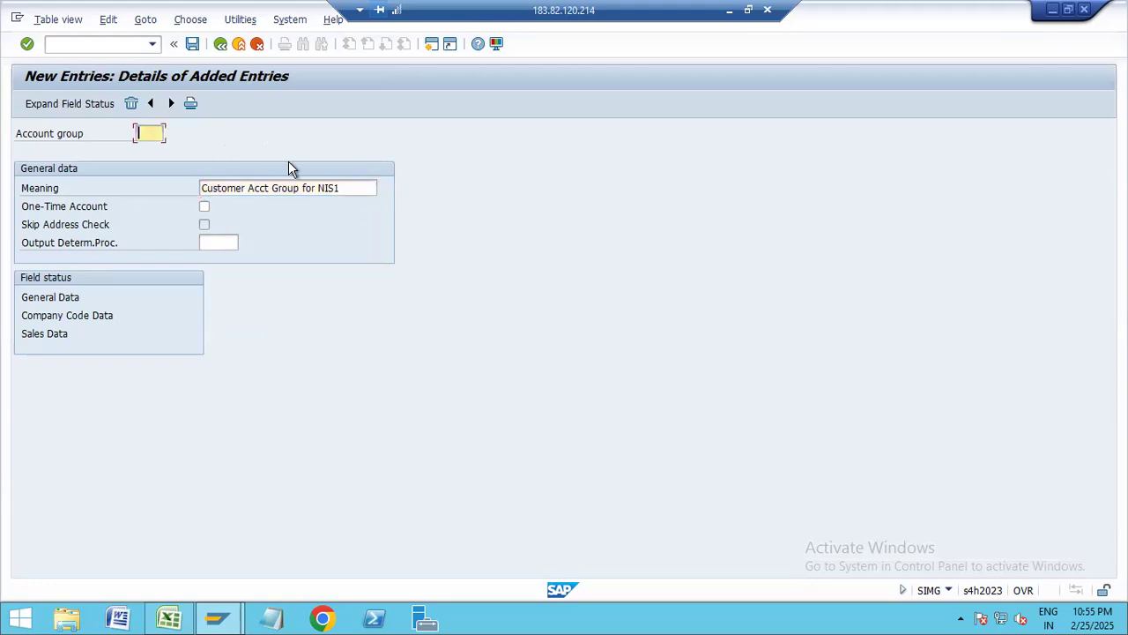
pyautogui.write('NISC')
# Step: Open the General Data field status of account group NISC and review its ETM Basic Data settings
pyautogui.doubleClick(48, 300)
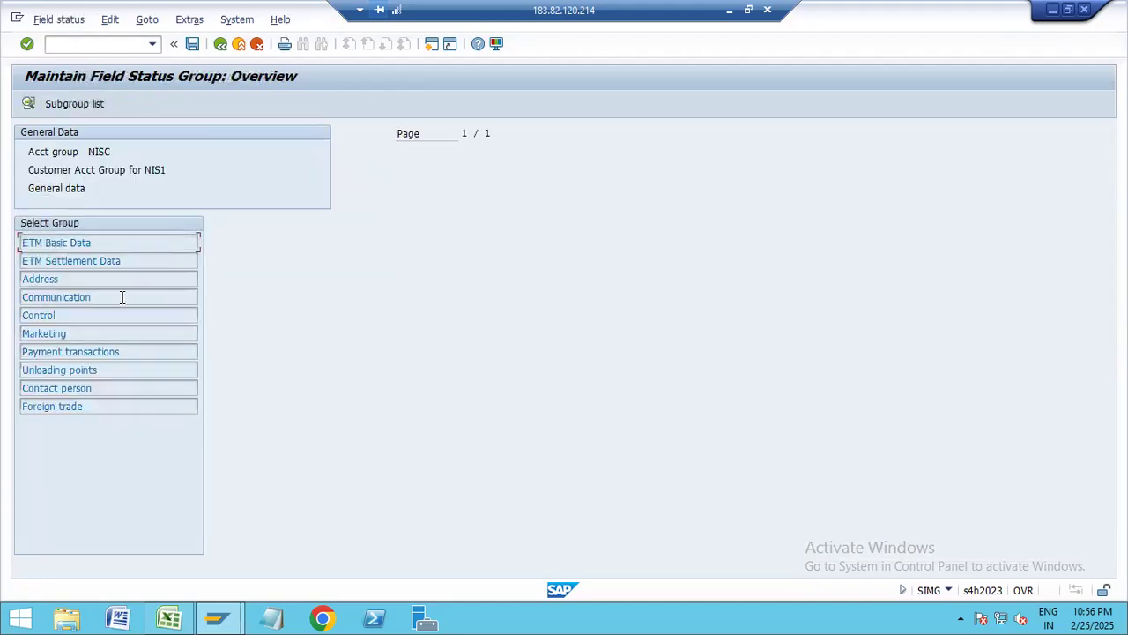
pyautogui.doubleClick(80, 243)
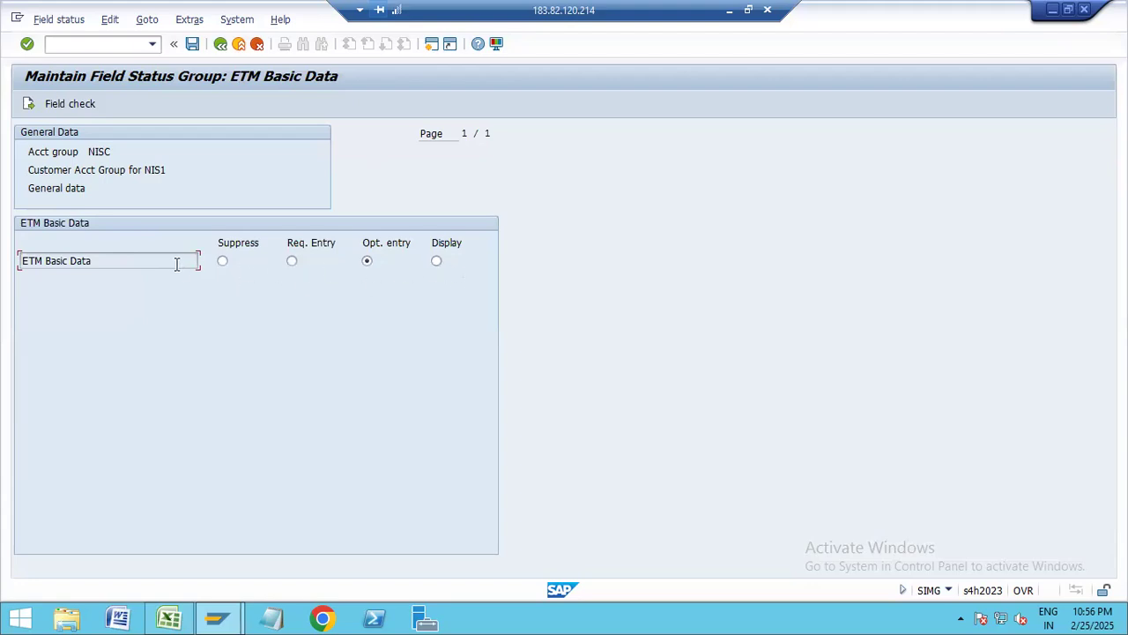
pyautogui.click(220, 43)
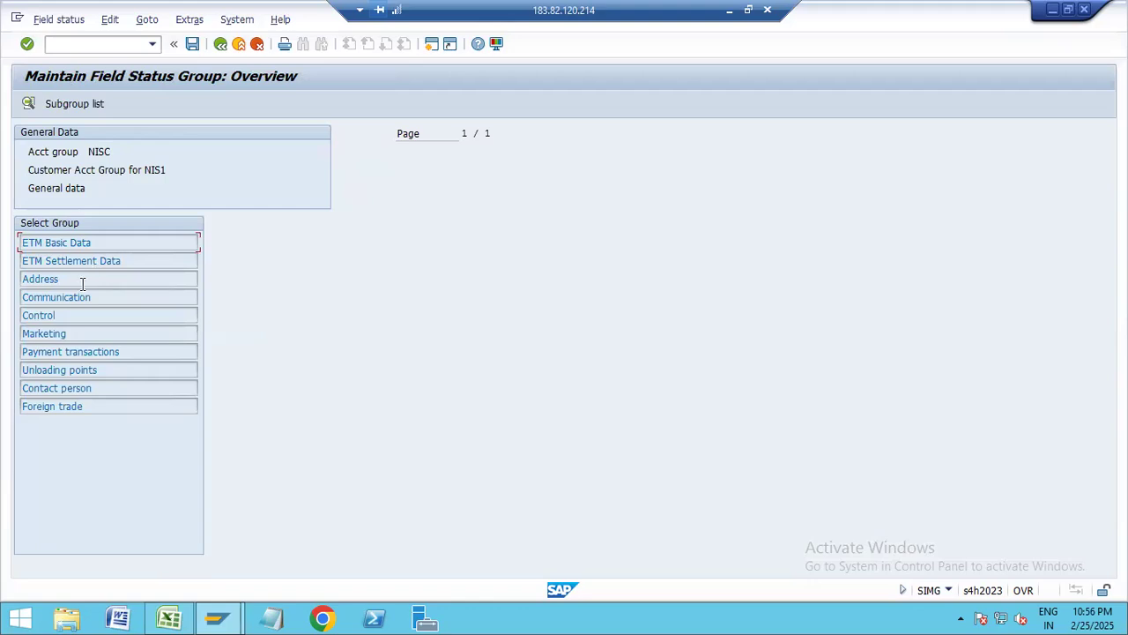
# Step: Review the Address field status settings and the field check for NISC, and go back to the account group details
pyautogui.doubleClick(85, 280)
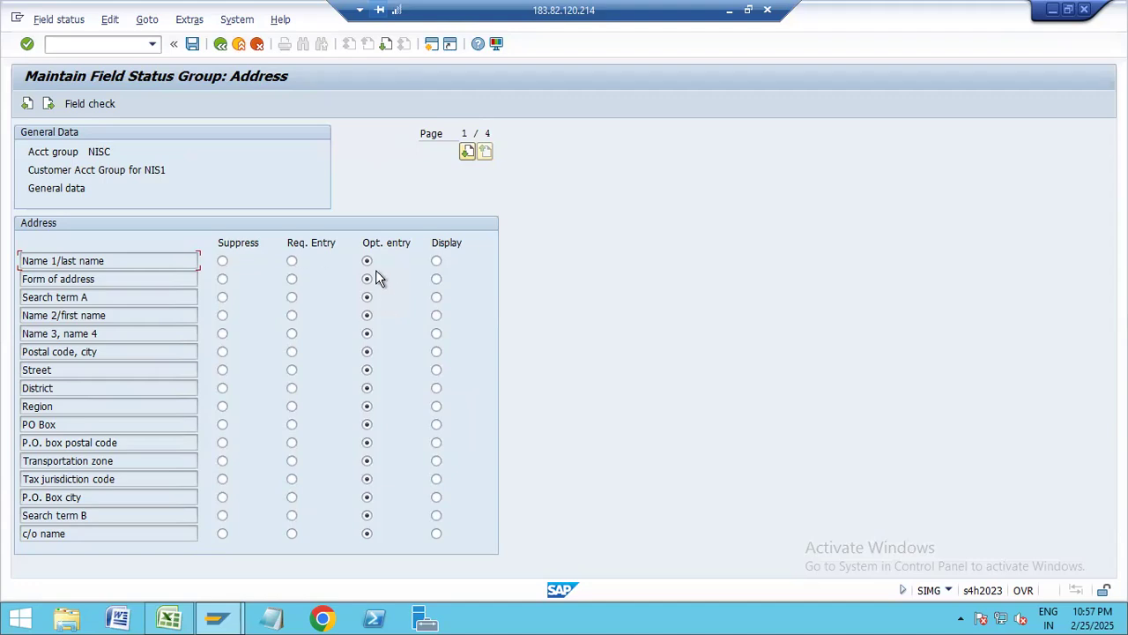
pyautogui.moveTo(62, 370); pyautogui.dragTo(13, 369)
pyautogui.moveTo(173, 165); pyautogui.dragTo(26, 172)
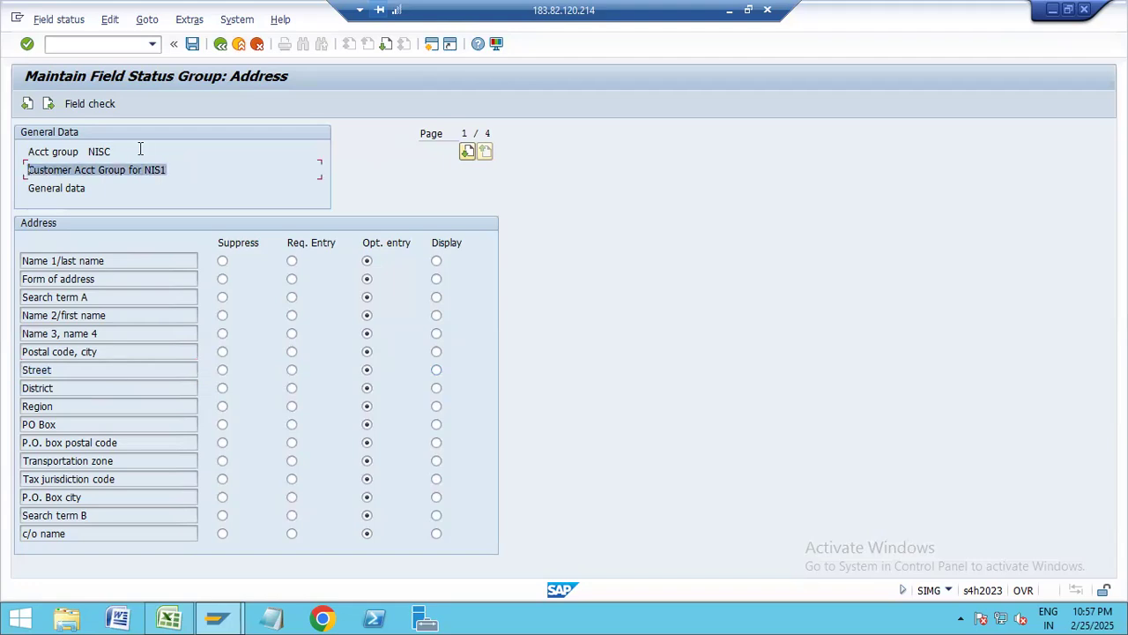
pyautogui.doubleClick(72, 156)
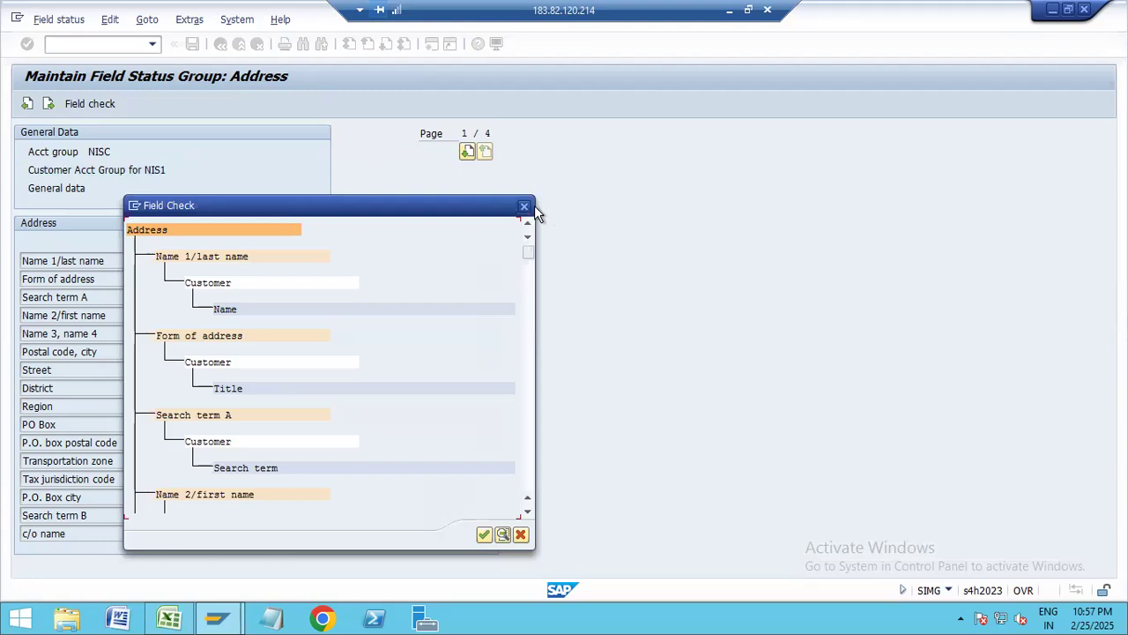
pyautogui.click(523, 207)
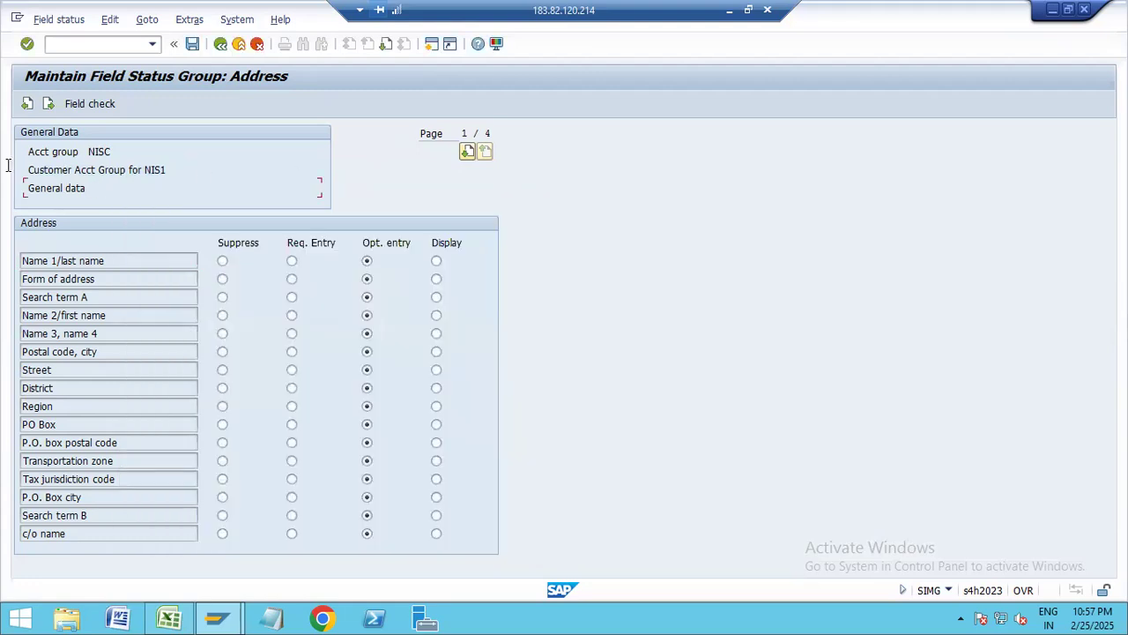
pyautogui.moveTo(86, 189); pyautogui.dragTo(8, 166)
pyautogui.click(69, 188)
pyautogui.click(220, 45)
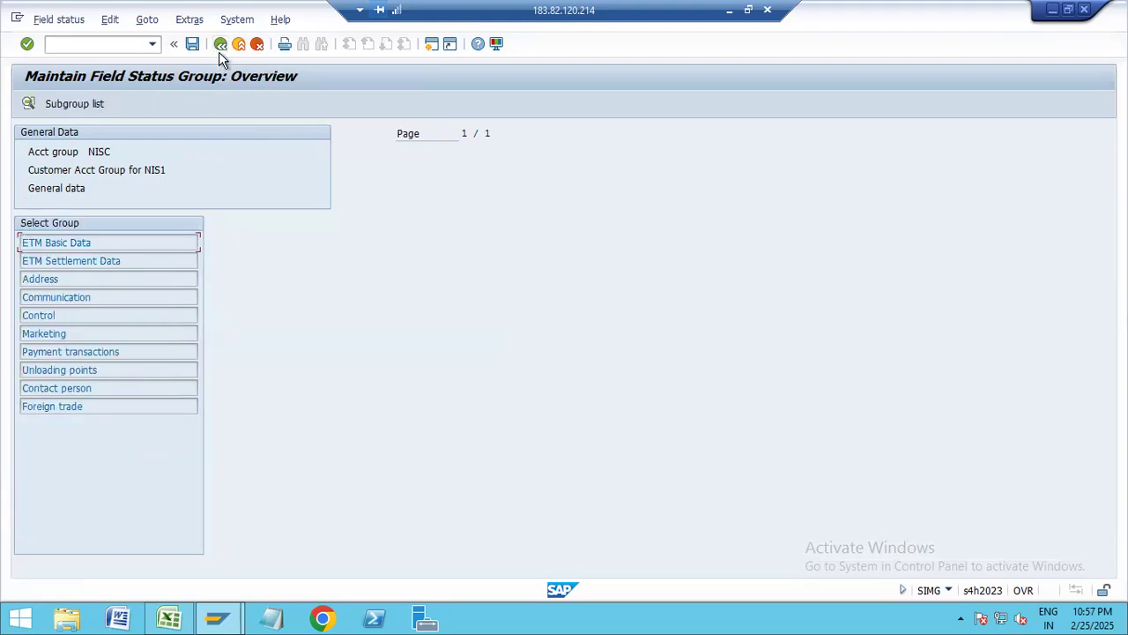
pyautogui.click(221, 45)
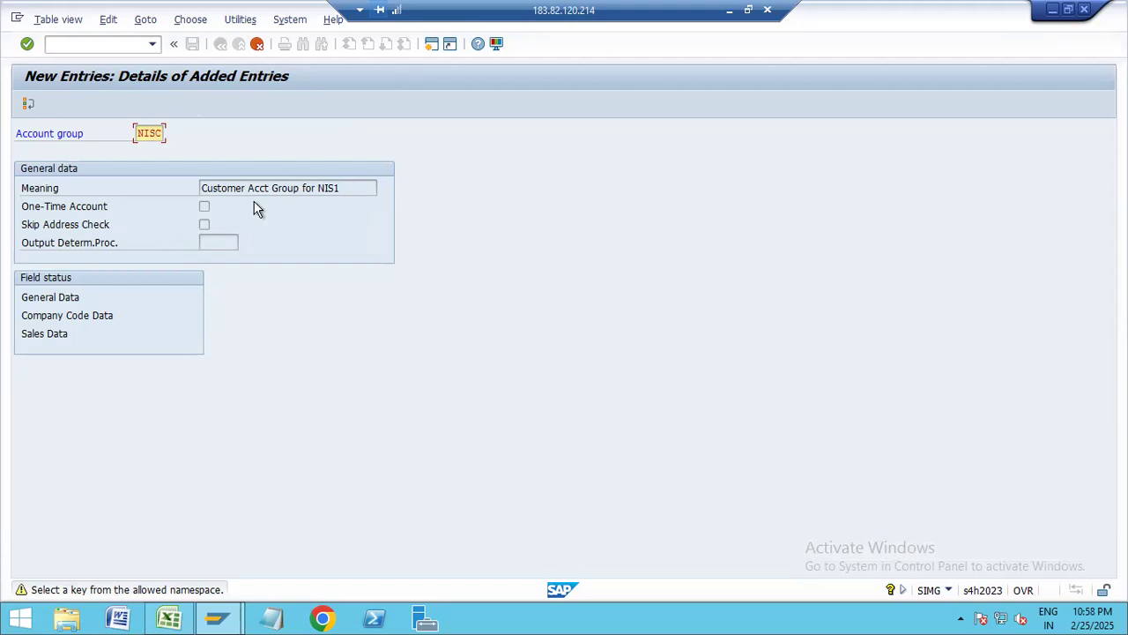
# Step: Save account group NISC to customizing request A4HK904639 and return to the implementation guide
pyautogui.press('Return')
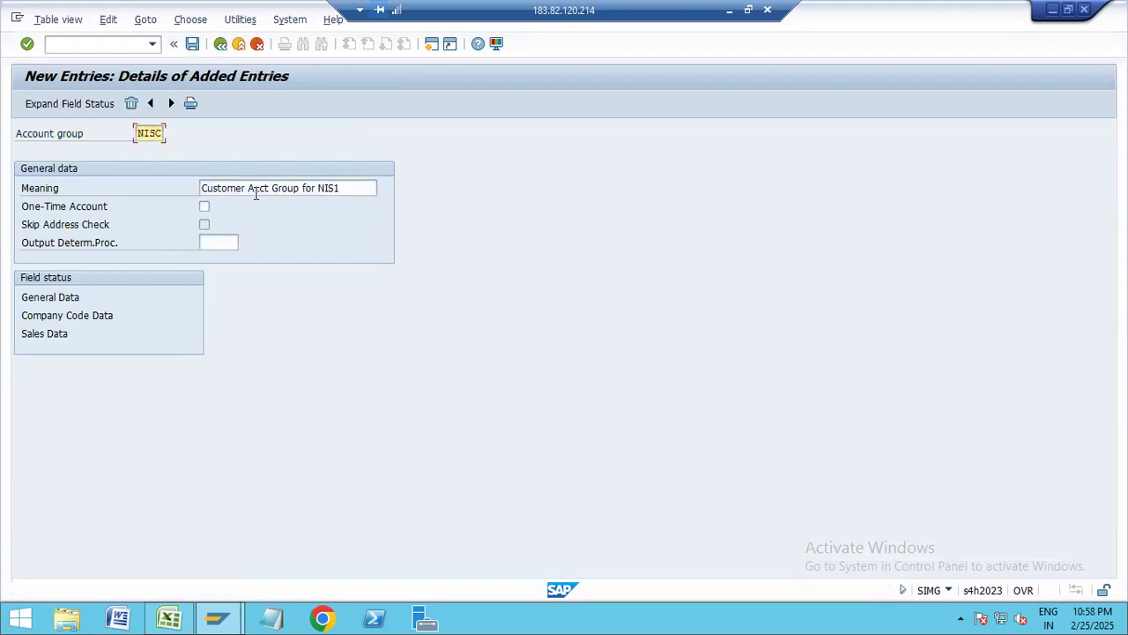
pyautogui.hotkey('ctrl', 's')
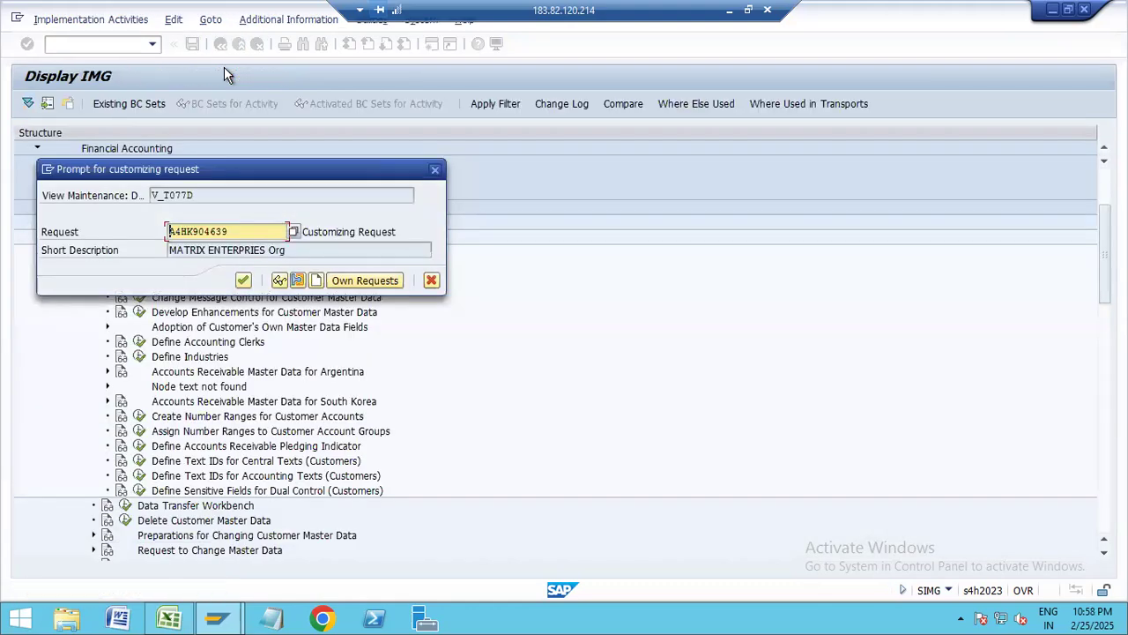
pyautogui.click(243, 280)
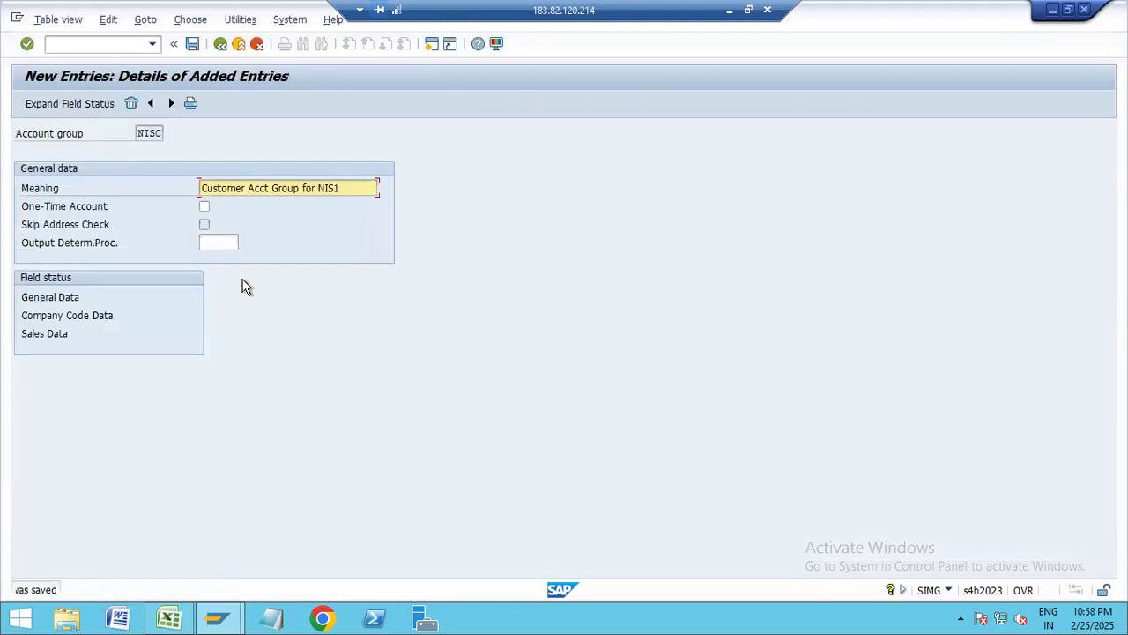
pyautogui.click(220, 43)
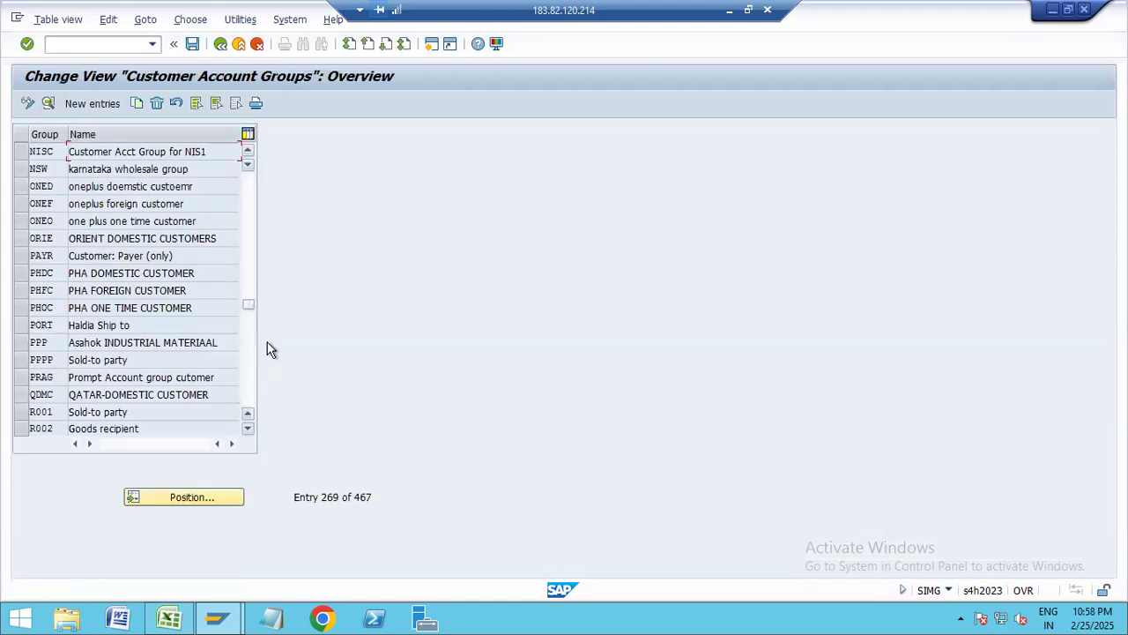
pyautogui.click(22, 152)
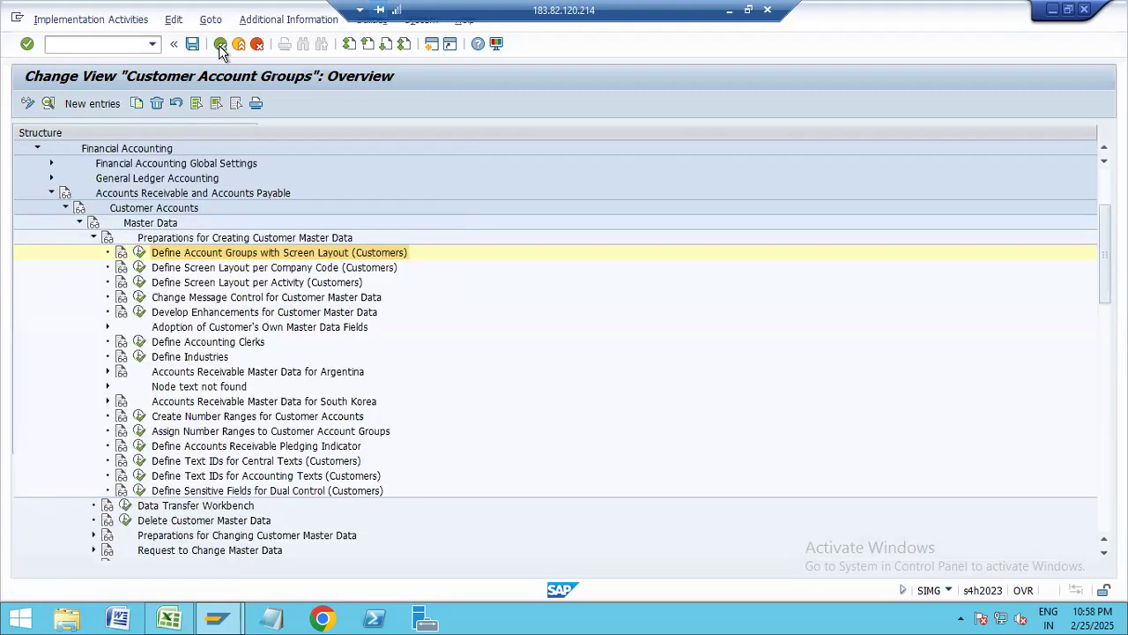
pyautogui.click(220, 44)
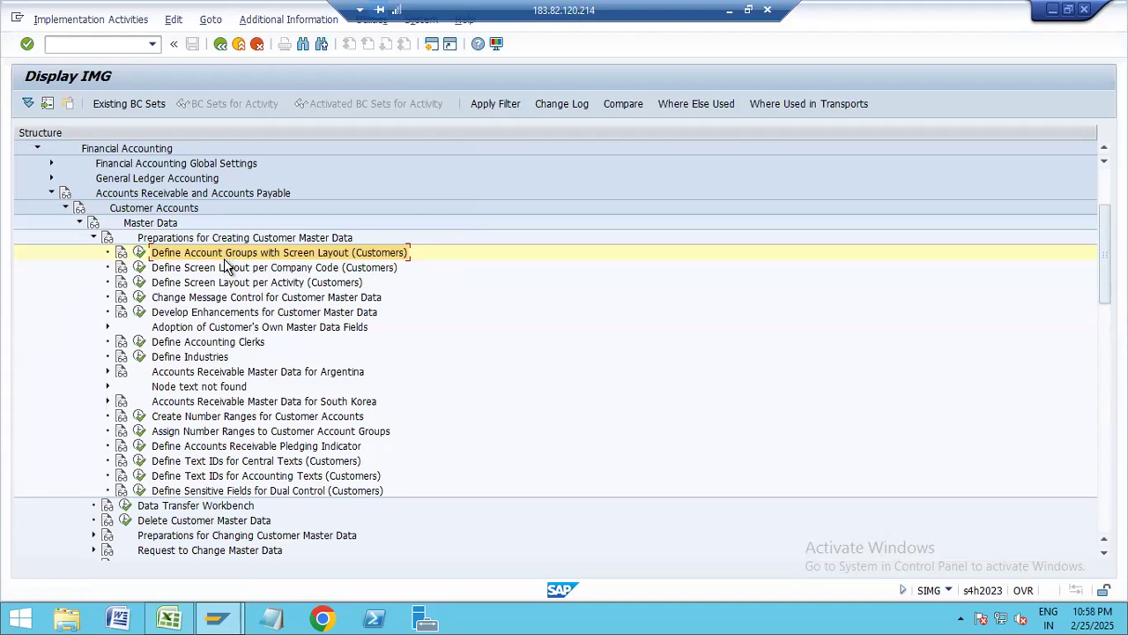
# Step: Open Create Number Ranges for Customer Accounts and display the existing customer number range intervals
pyautogui.click(236, 418)
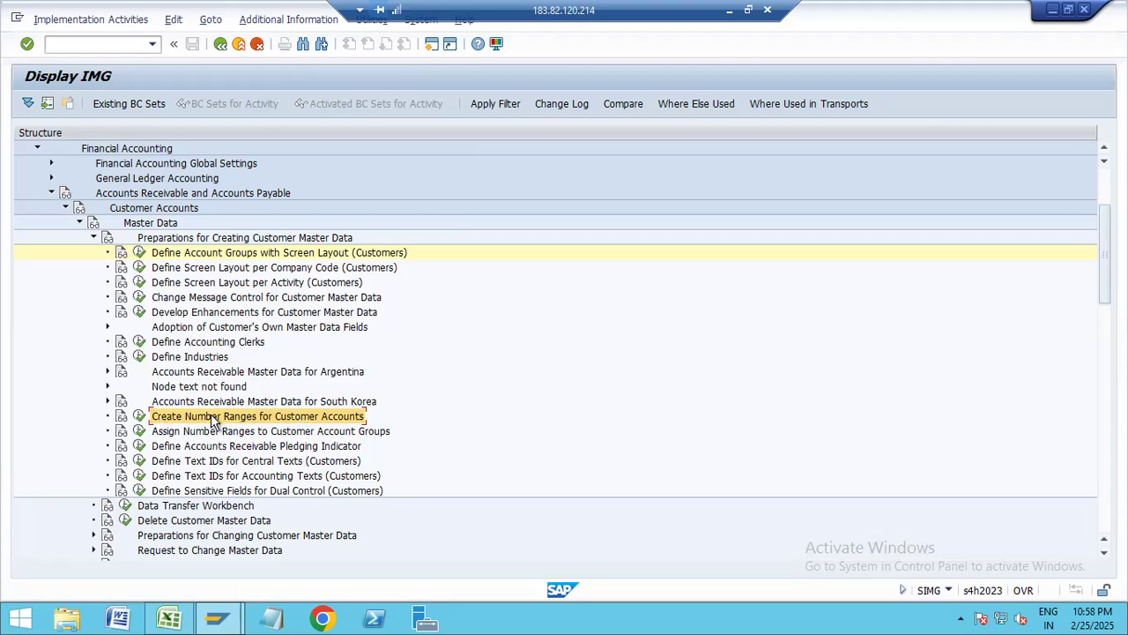
pyautogui.click(139, 417)
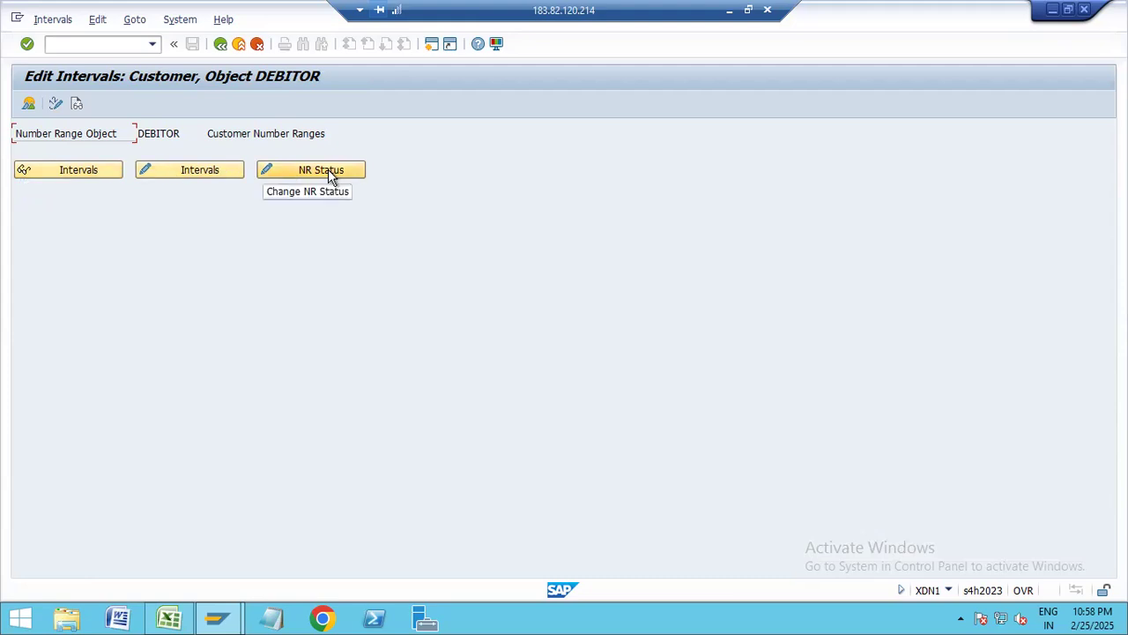
pyautogui.click(82, 172)
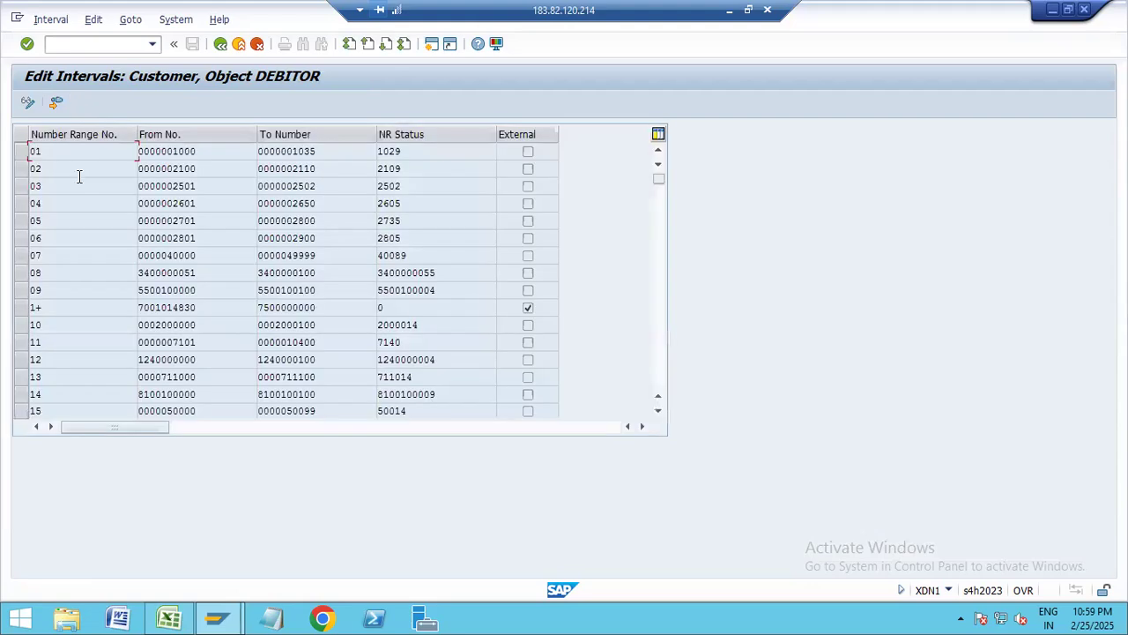
pyautogui.doubleClick(309, 232)
pyautogui.doubleClick(76, 238)
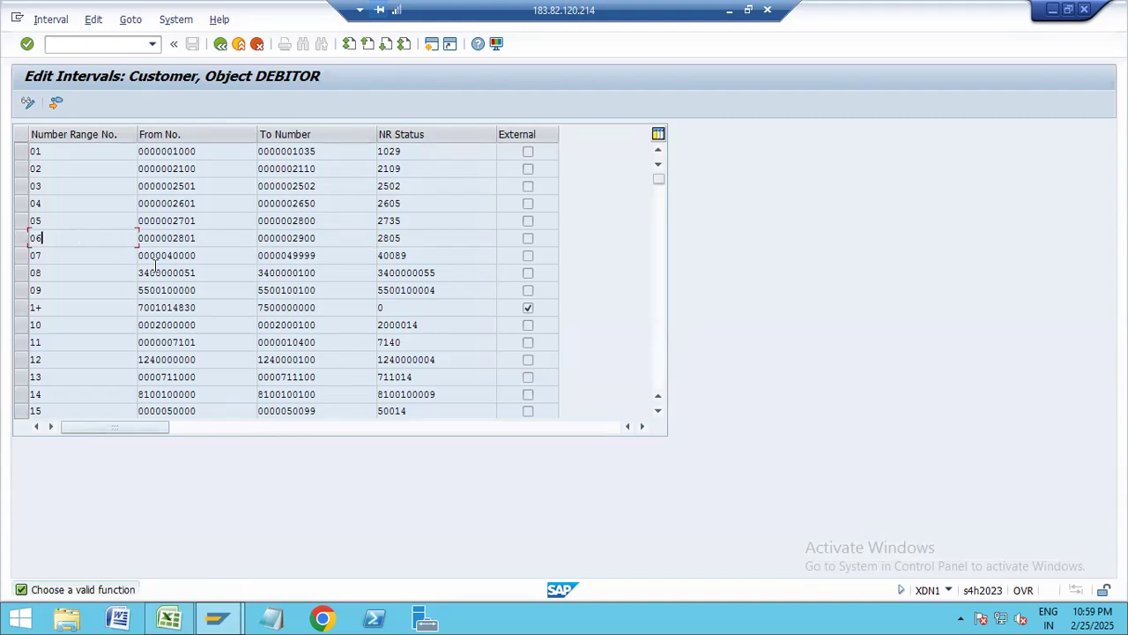
# Step: Open the customer number range intervals in change mode, review their editable To Number values, and return to the object's start screen
pyautogui.click(222, 44)
pyautogui.click(192, 171)
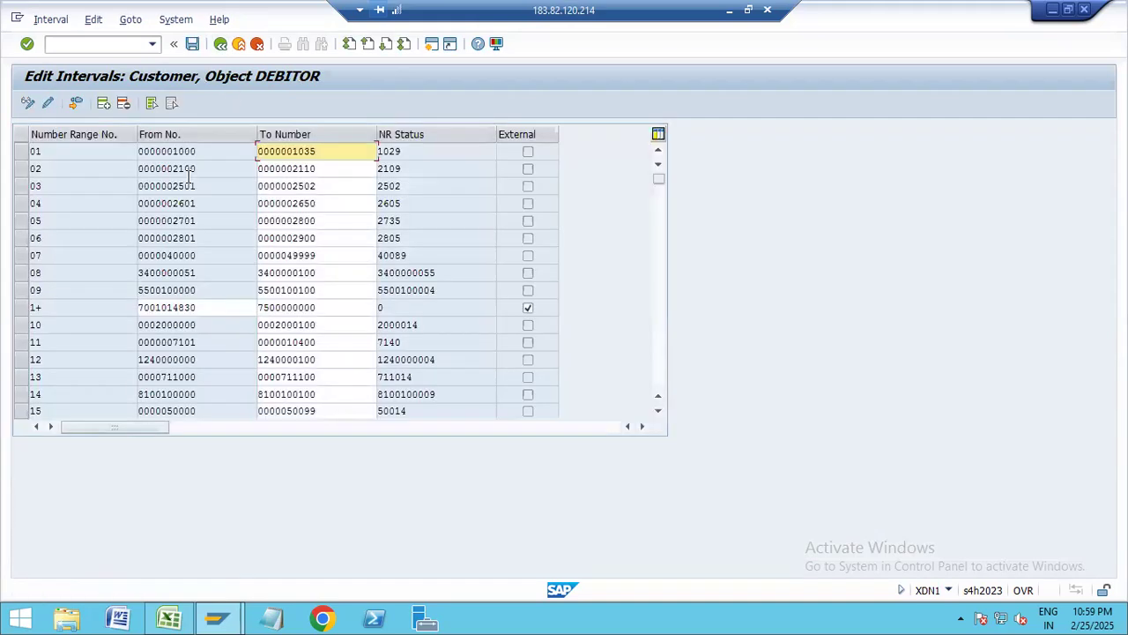
pyautogui.click(21, 203)
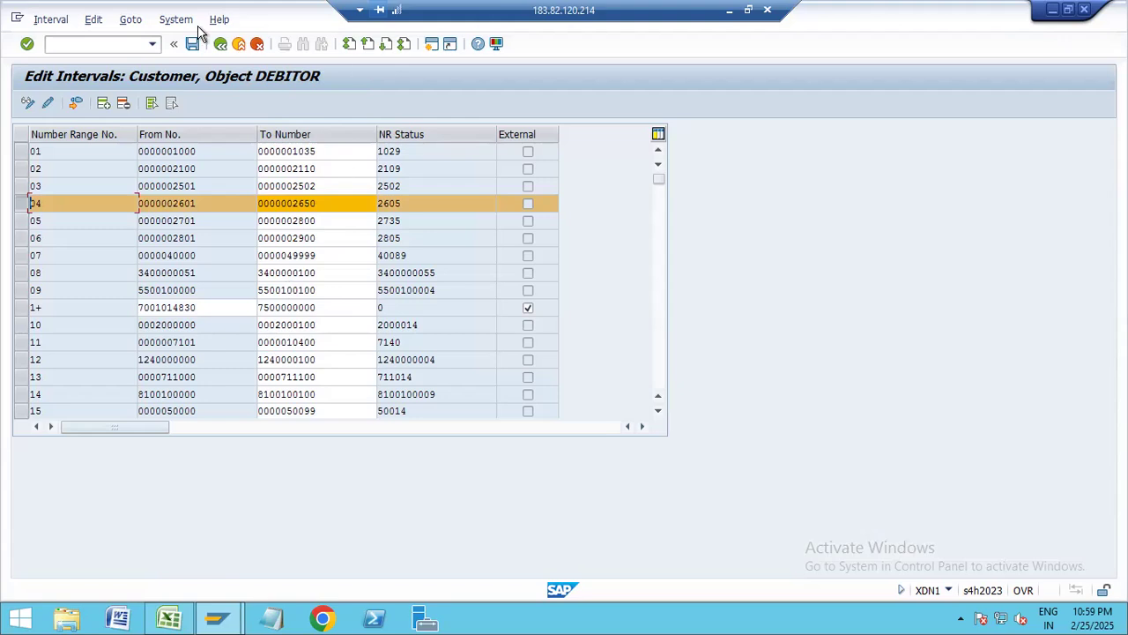
pyautogui.doubleClick(379, 152)
pyautogui.doubleClick(293, 151)
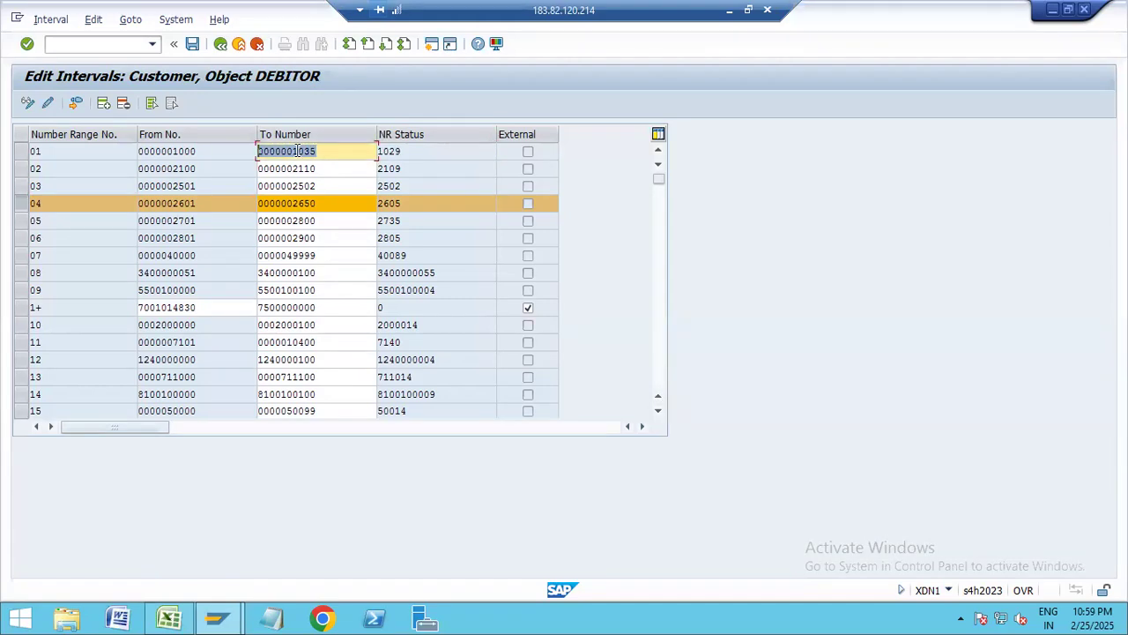
pyautogui.click(320, 219)
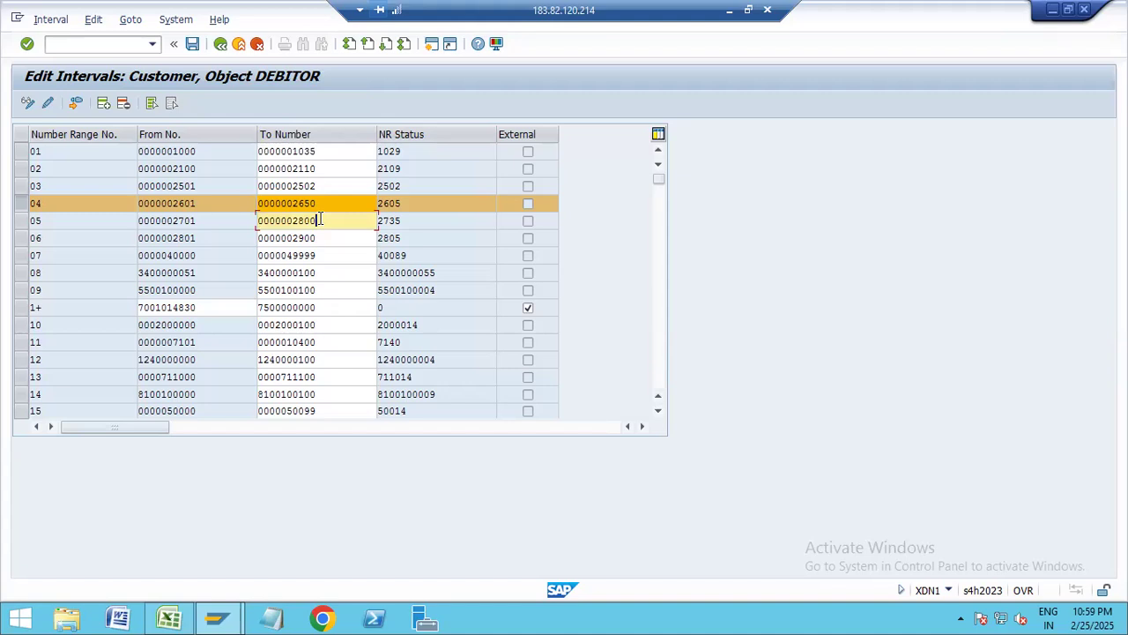
pyautogui.click(220, 44)
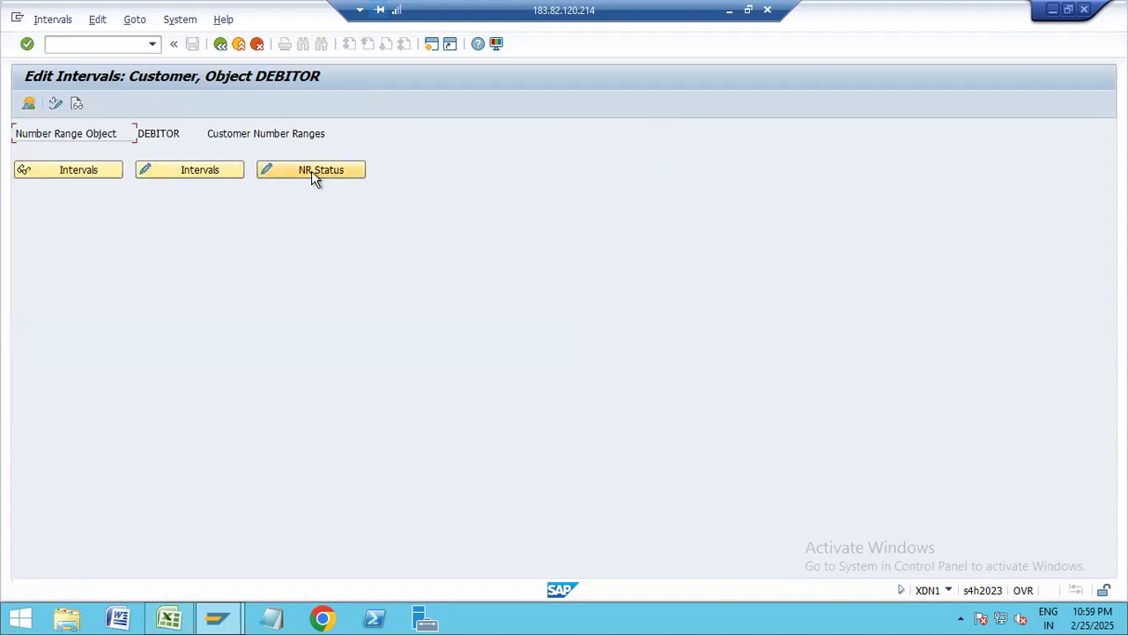
# Step: Open the customer number range status for editing, examine interval 08's limits and current status number, and return to the start screen
pyautogui.click(315, 176)
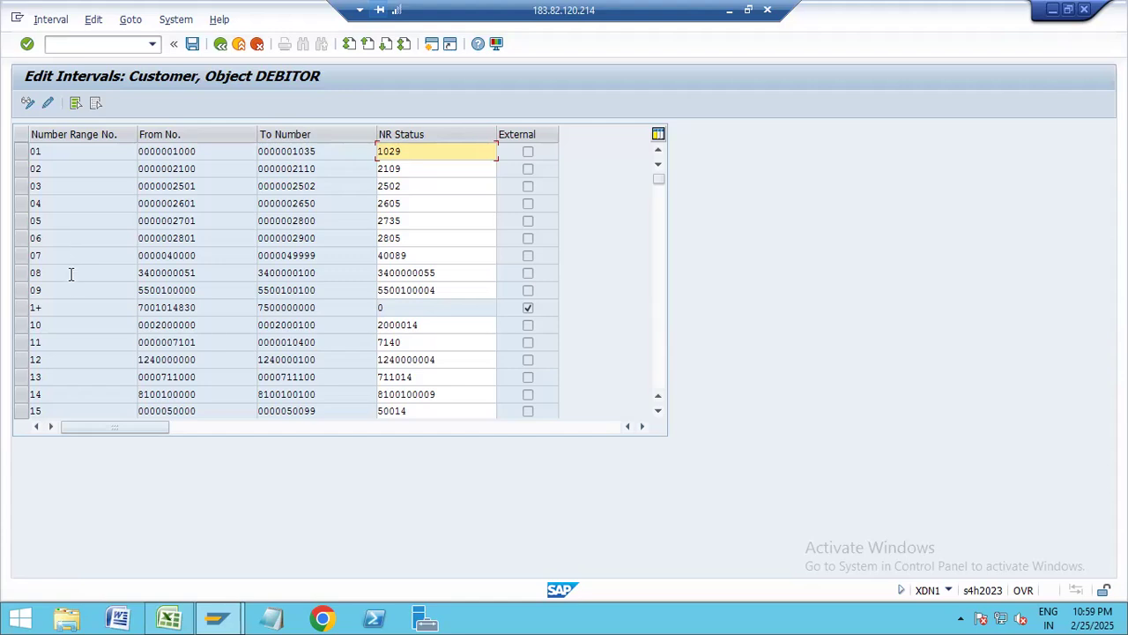
pyautogui.doubleClick(34, 272)
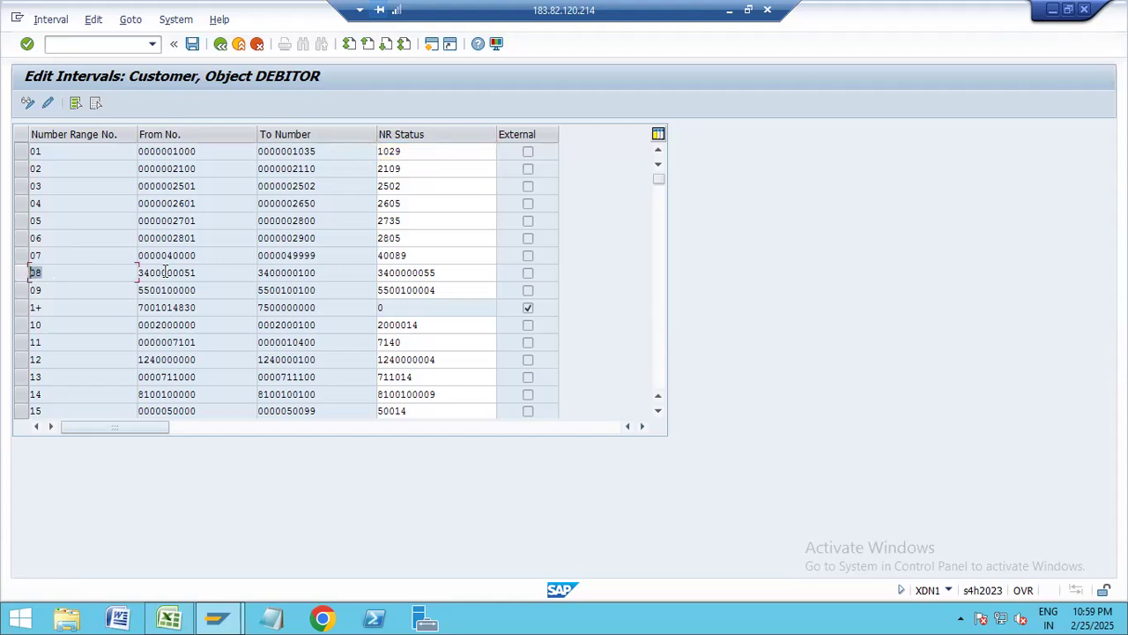
pyautogui.click(313, 272)
pyautogui.moveTo(323, 272); pyautogui.dragTo(189, 272)
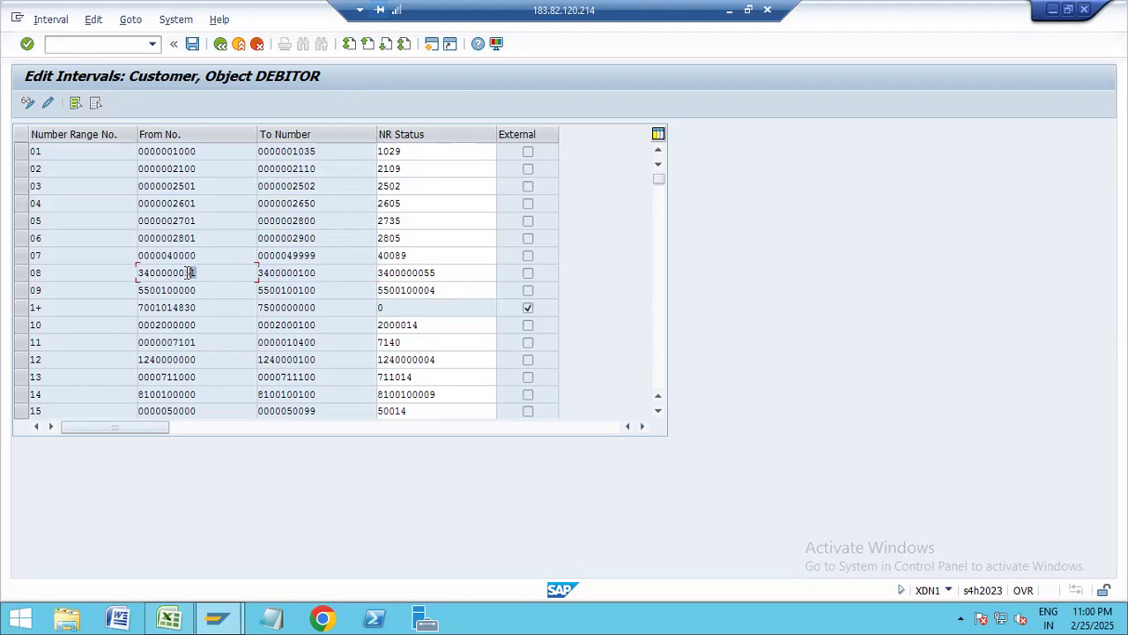
pyautogui.click(432, 274)
pyautogui.moveTo(437, 273); pyautogui.dragTo(365, 272)
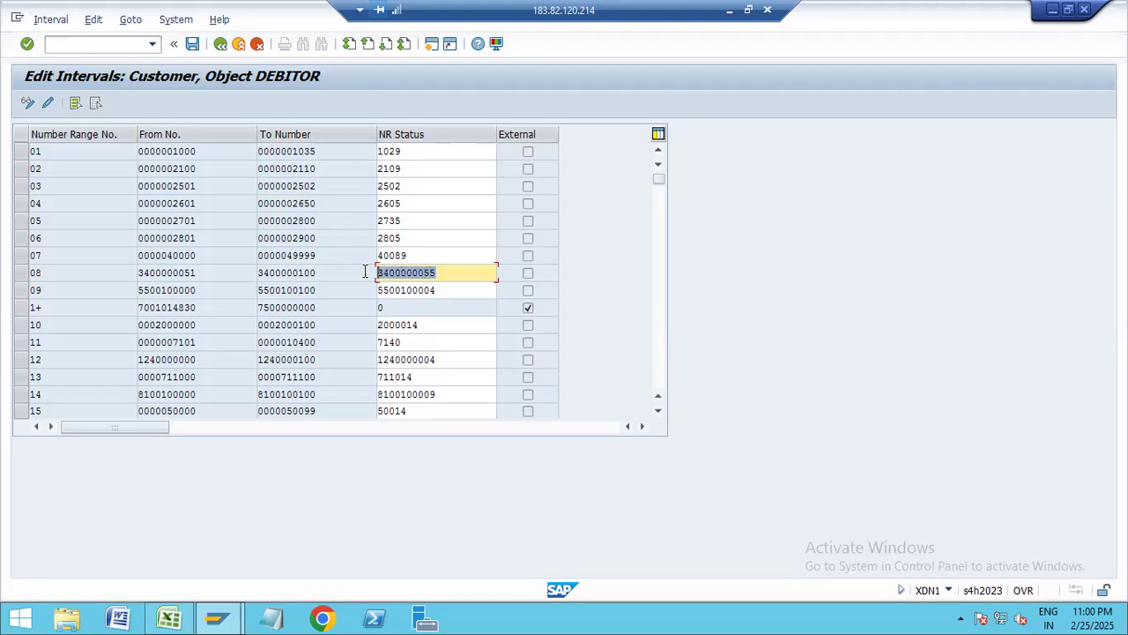
pyautogui.click(194, 272)
pyautogui.click(446, 273)
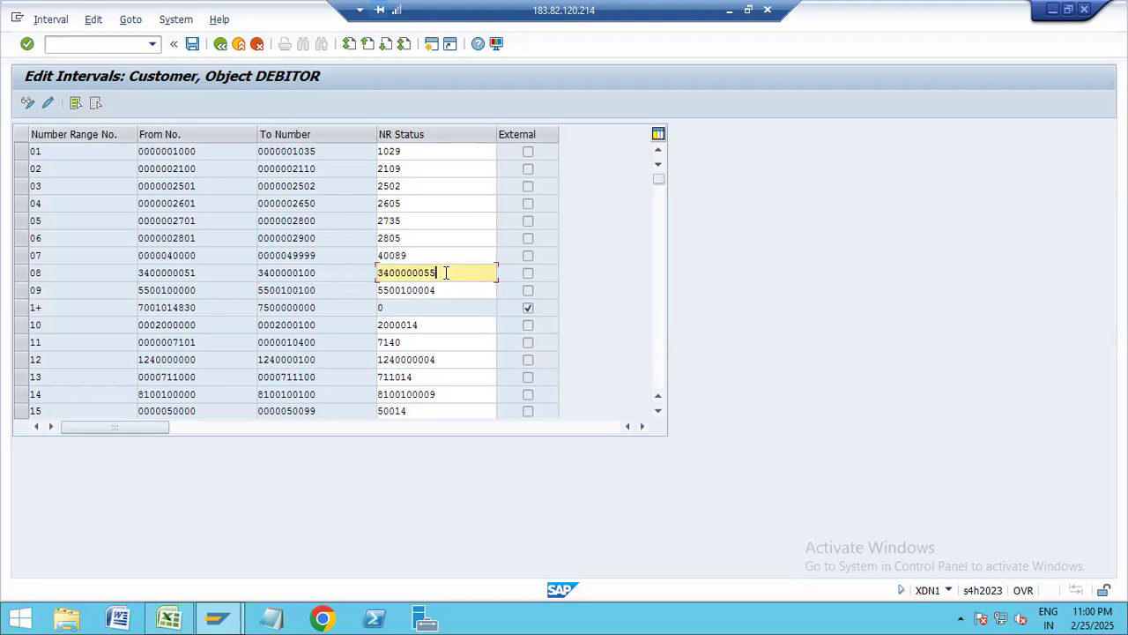
pyautogui.moveTo(444, 273); pyautogui.dragTo(431, 275)
pyautogui.click(236, 272)
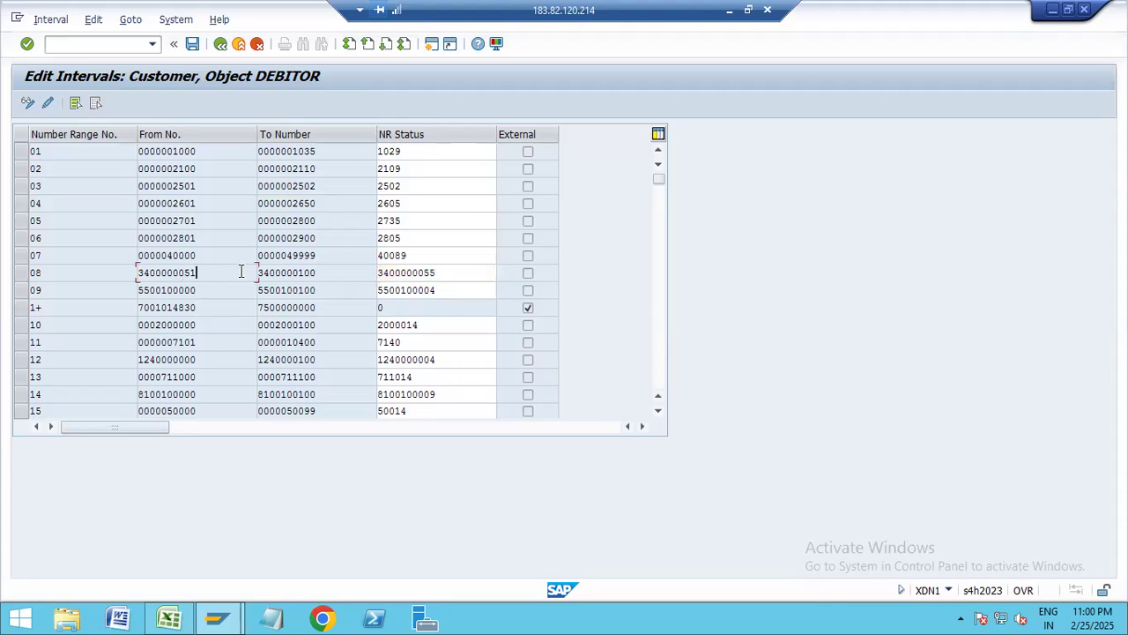
pyautogui.click(340, 274)
pyautogui.click(220, 44)
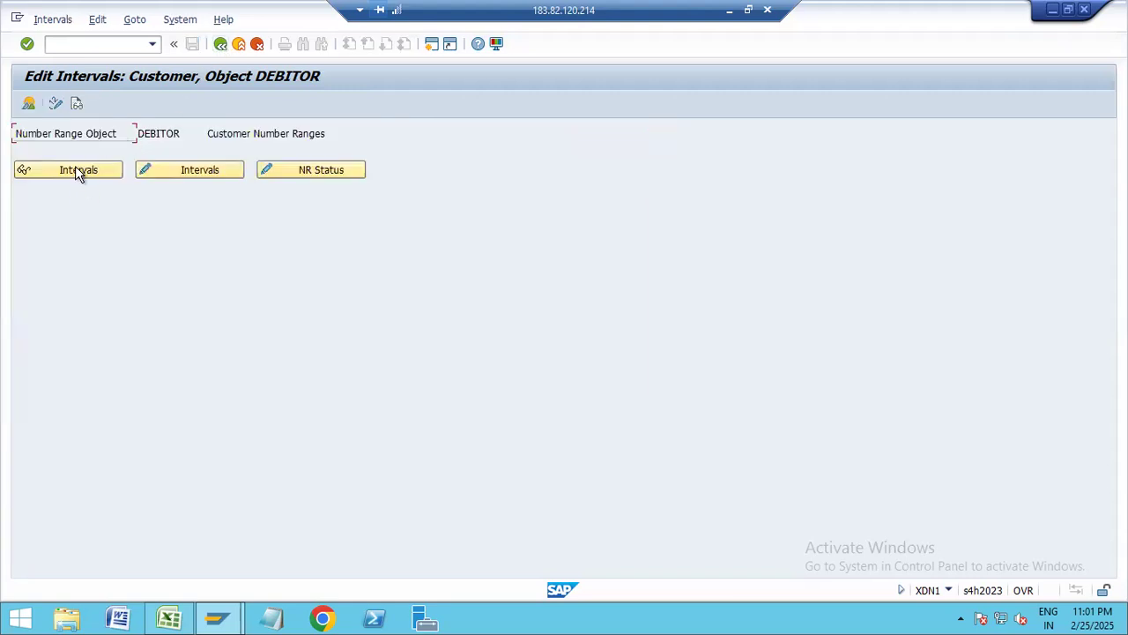
# Step: Display the change documents for number range object DEBITOR, look through the logged interval changes, and go back
pyautogui.click(58, 105)
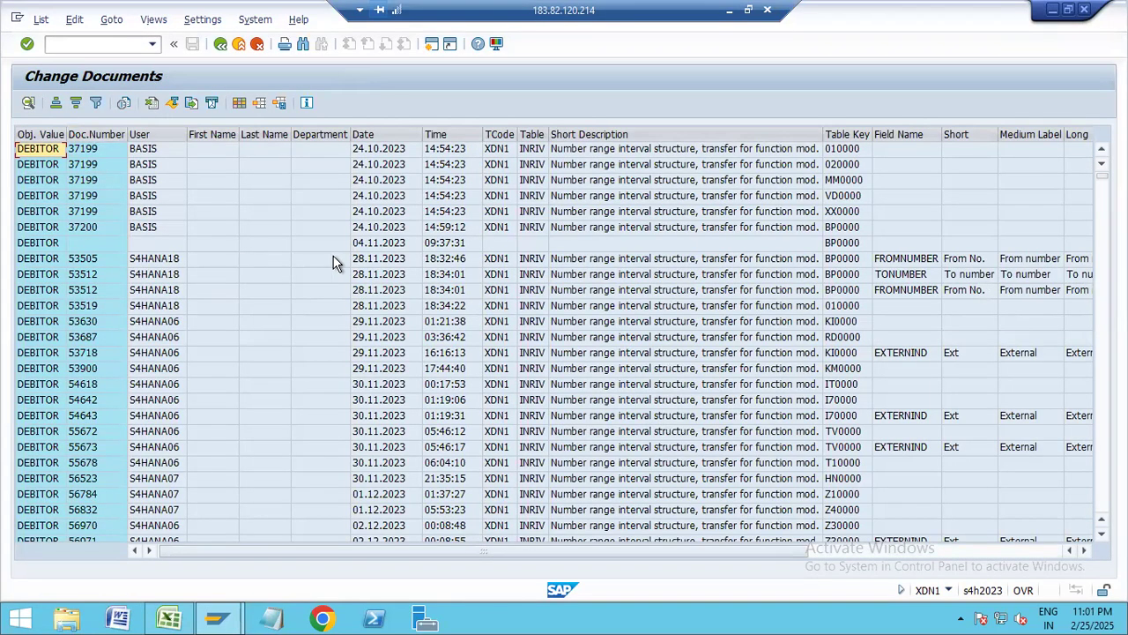
pyautogui.click(450, 259)
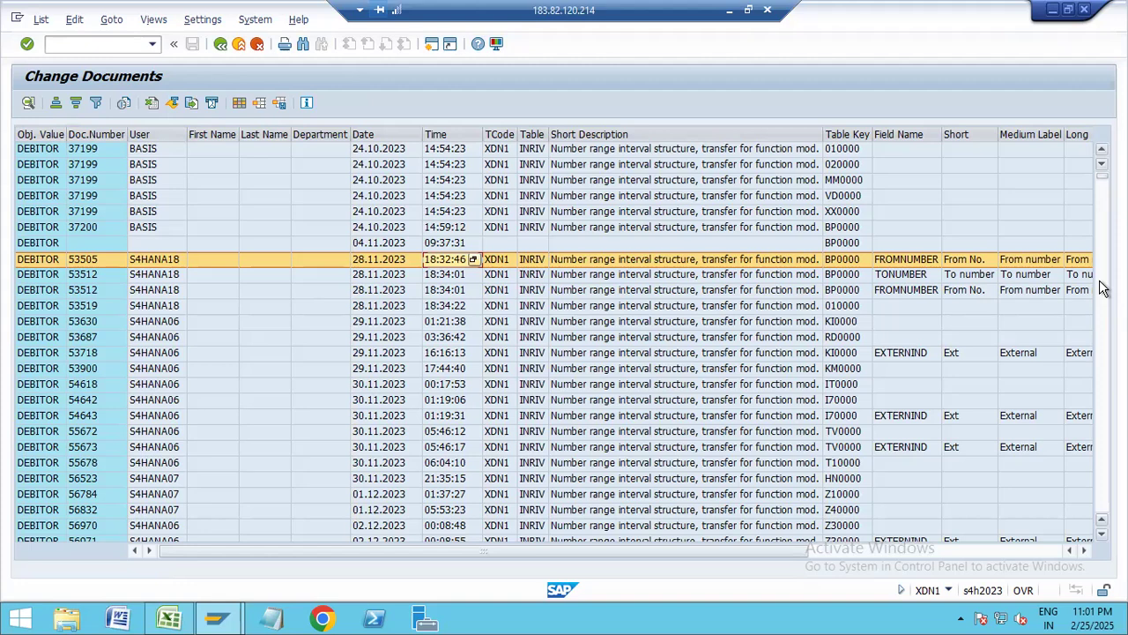
pyautogui.scroll(-10, 1102, 288)
pyautogui.scroll(-10, 1101, 288)
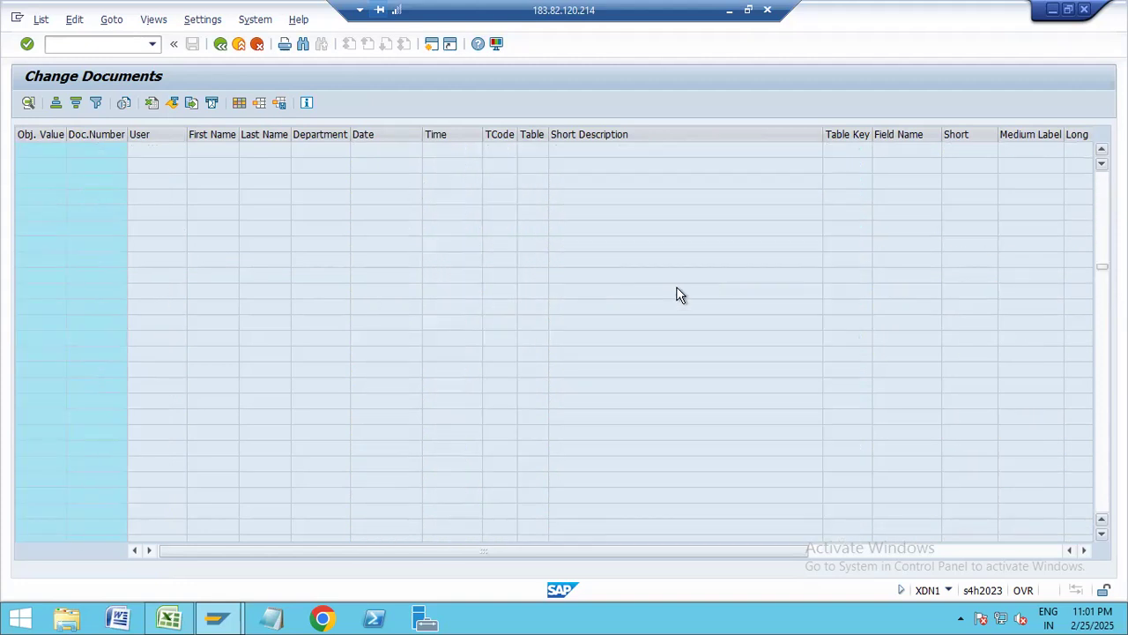
pyautogui.click(1102, 214)
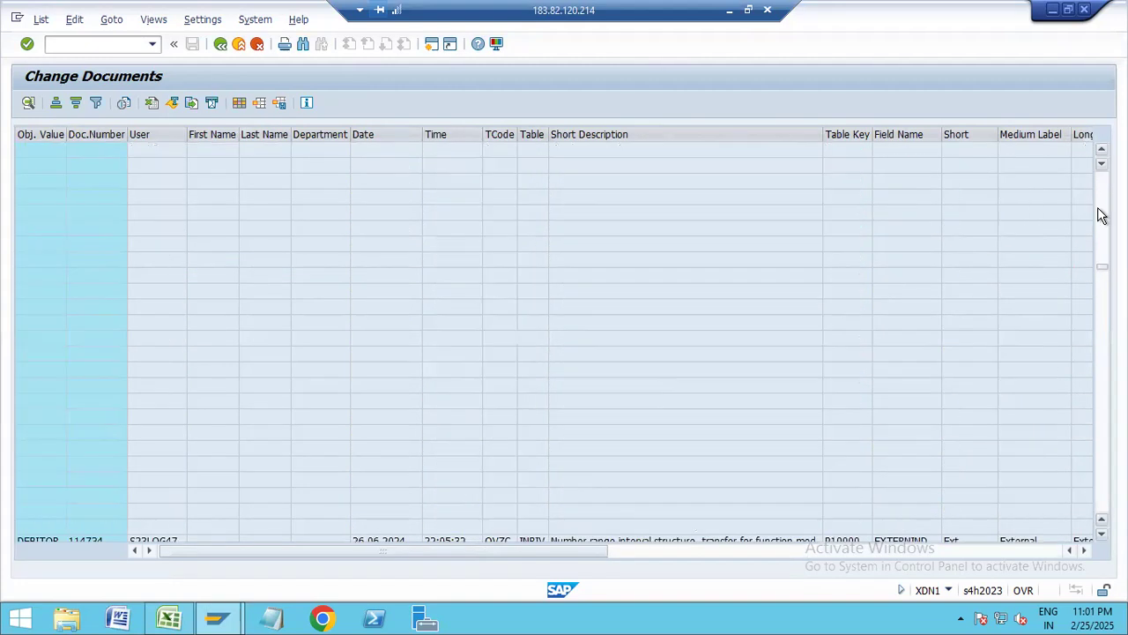
pyautogui.click(220, 43)
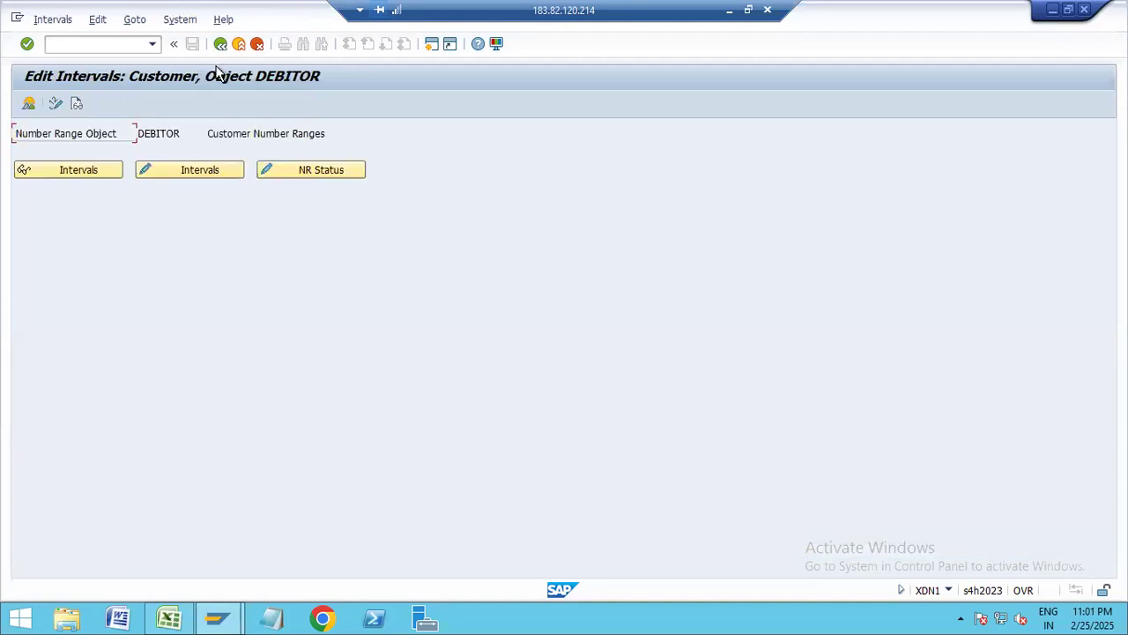
# Step: Open the customer number range overview and sort the intervals by From Number, first descending and finally ascending
pyautogui.click(29, 105)
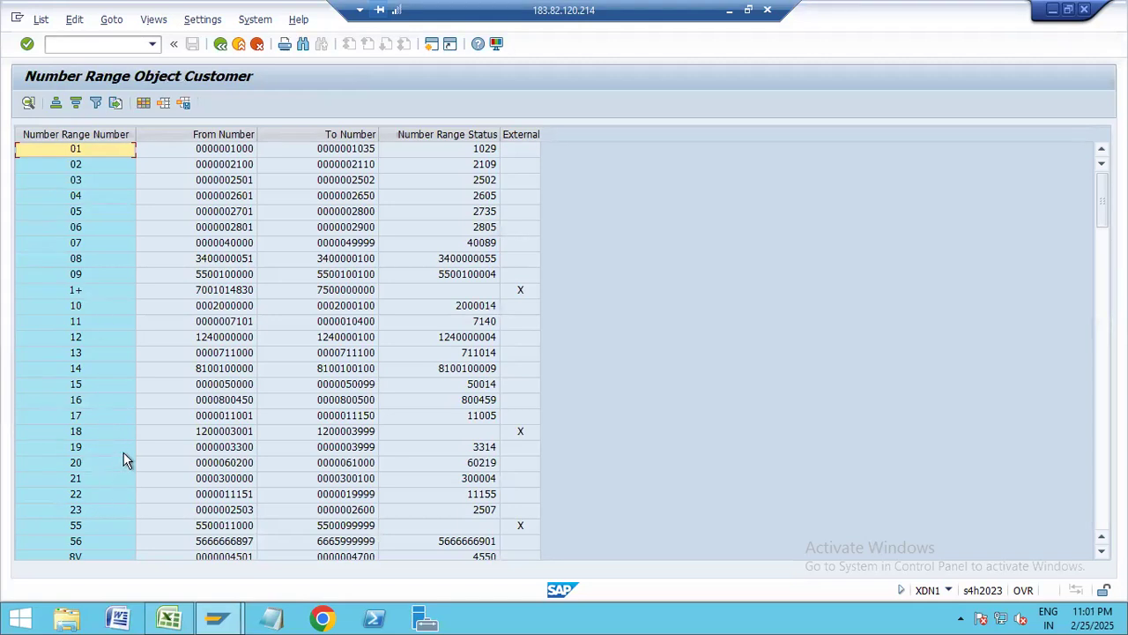
pyautogui.click(90, 370)
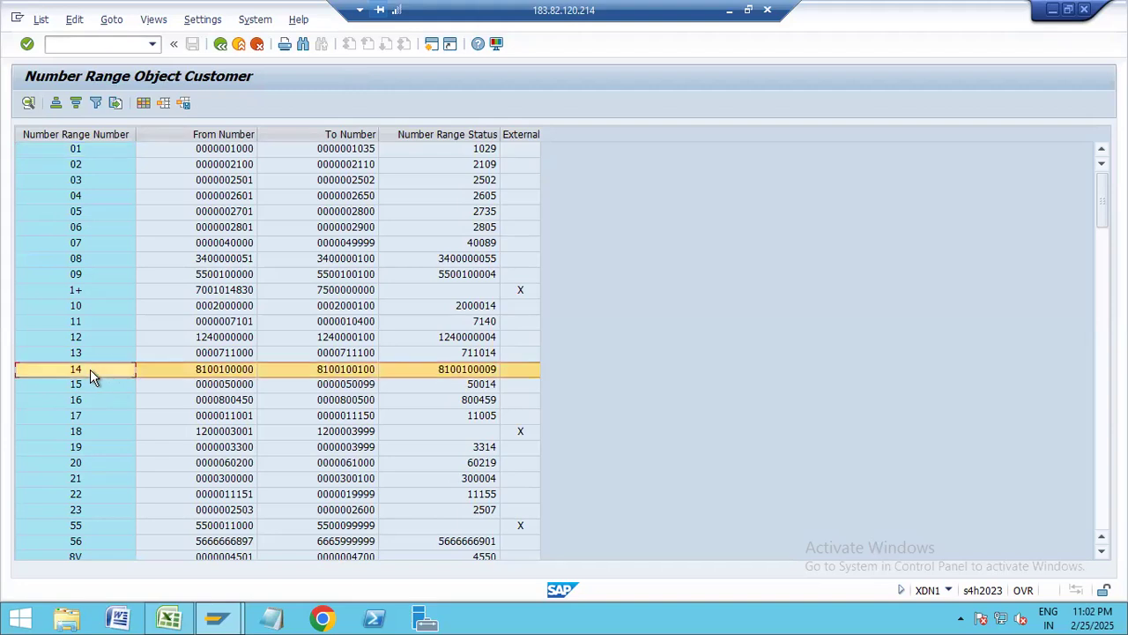
pyautogui.click(89, 388)
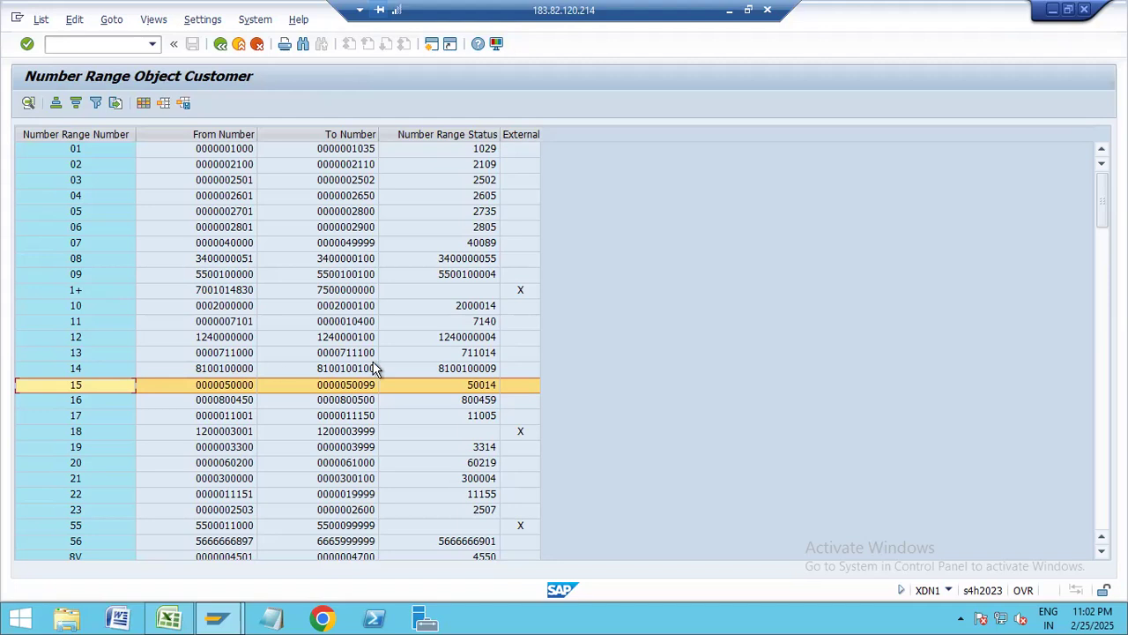
pyautogui.click(241, 134)
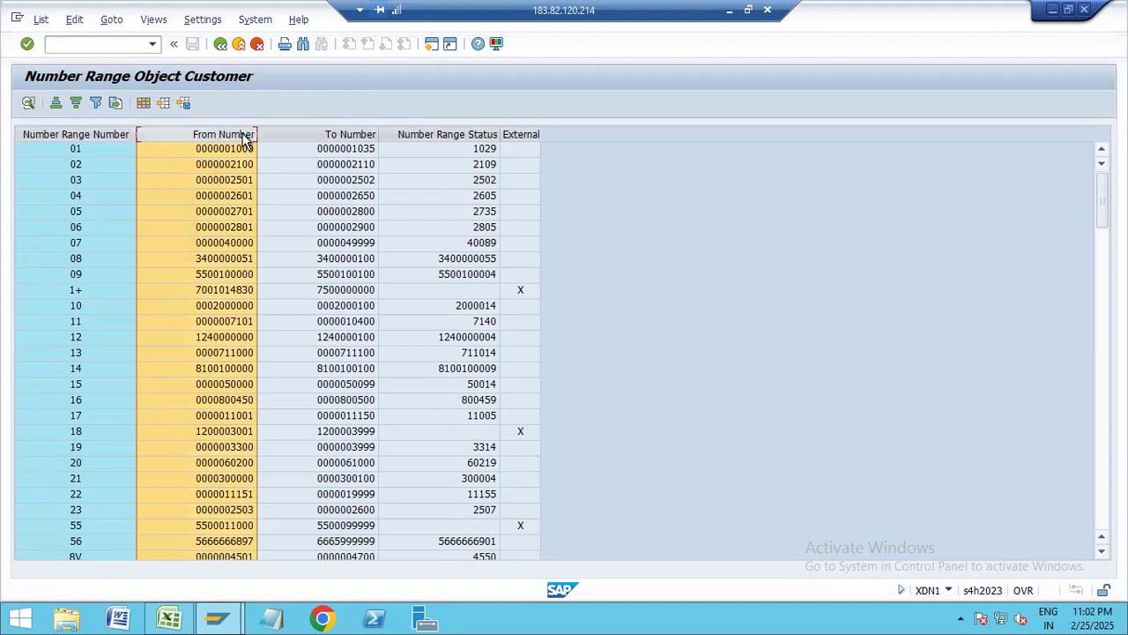
pyautogui.click(75, 104)
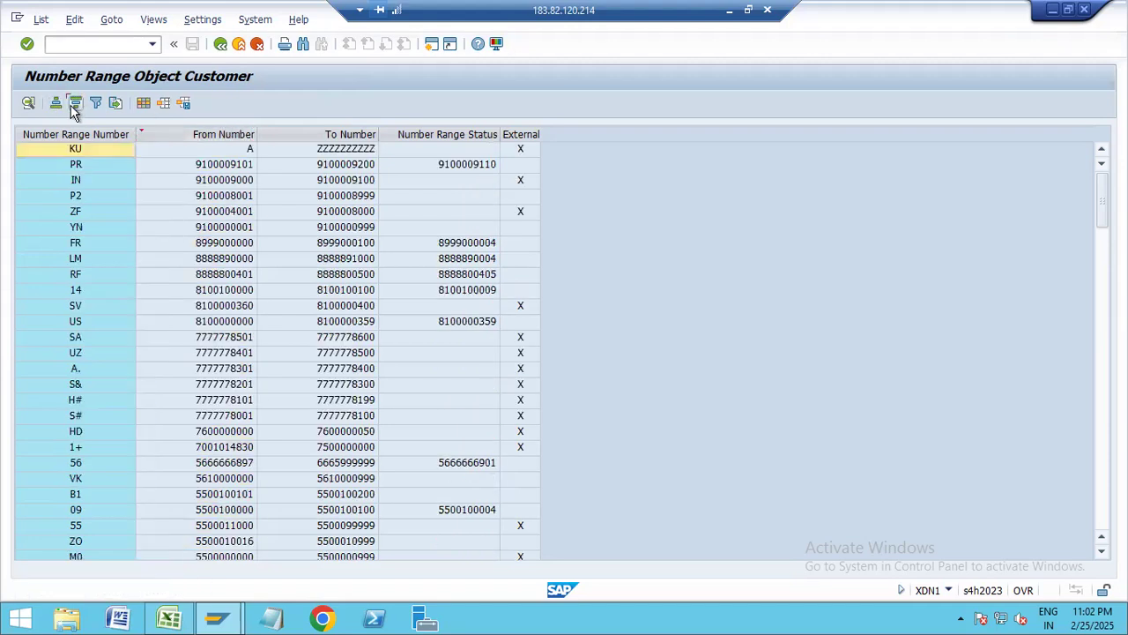
pyautogui.click(212, 129)
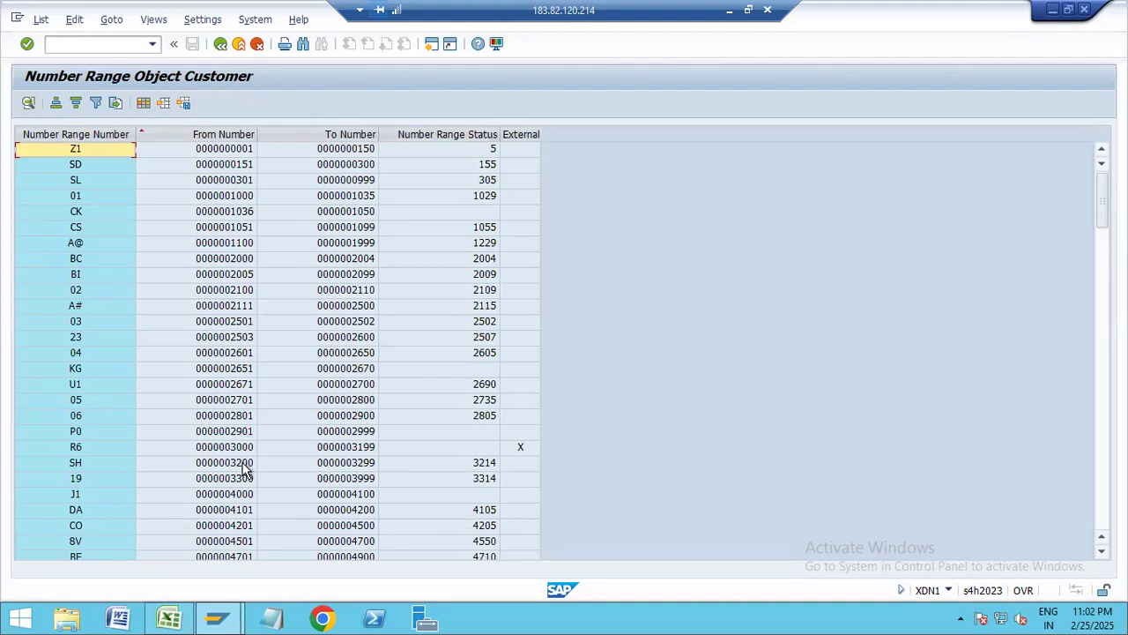
# Step: Examine the sorted intervals from 8V to CL, comparing From and To numbers for an unused number range
pyautogui.click(422, 543)
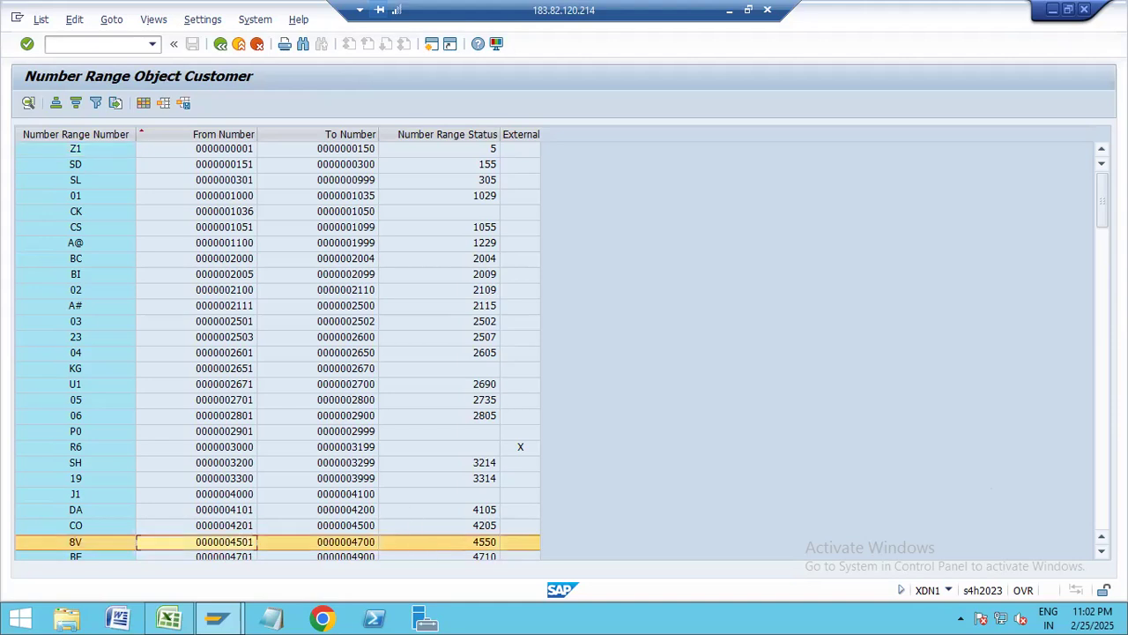
pyautogui.click(1102, 497)
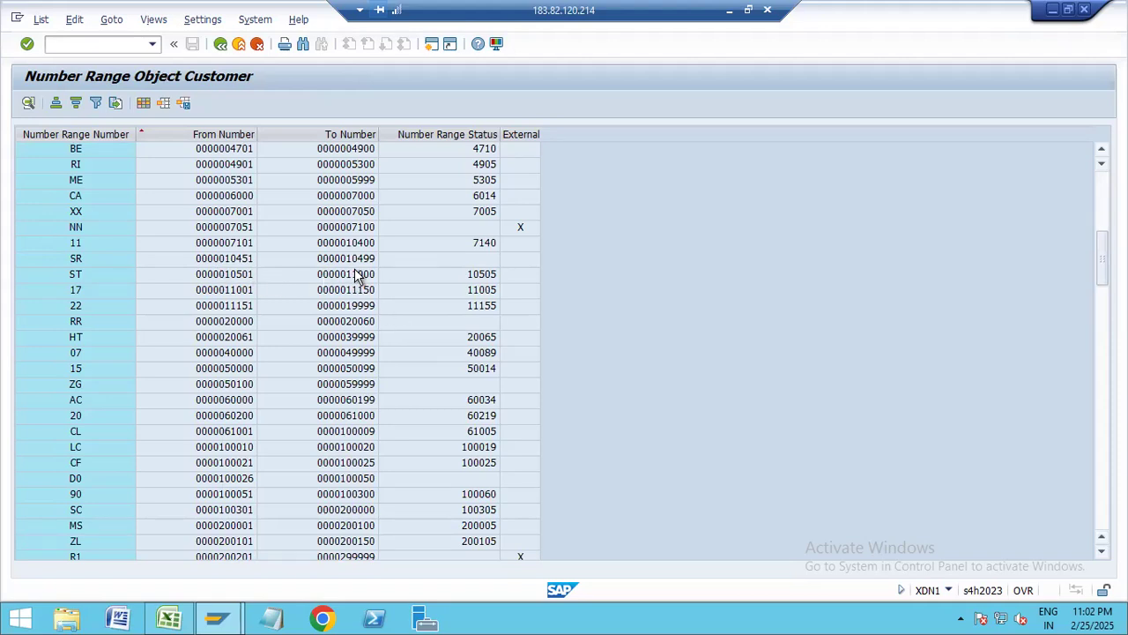
pyautogui.click(225, 279)
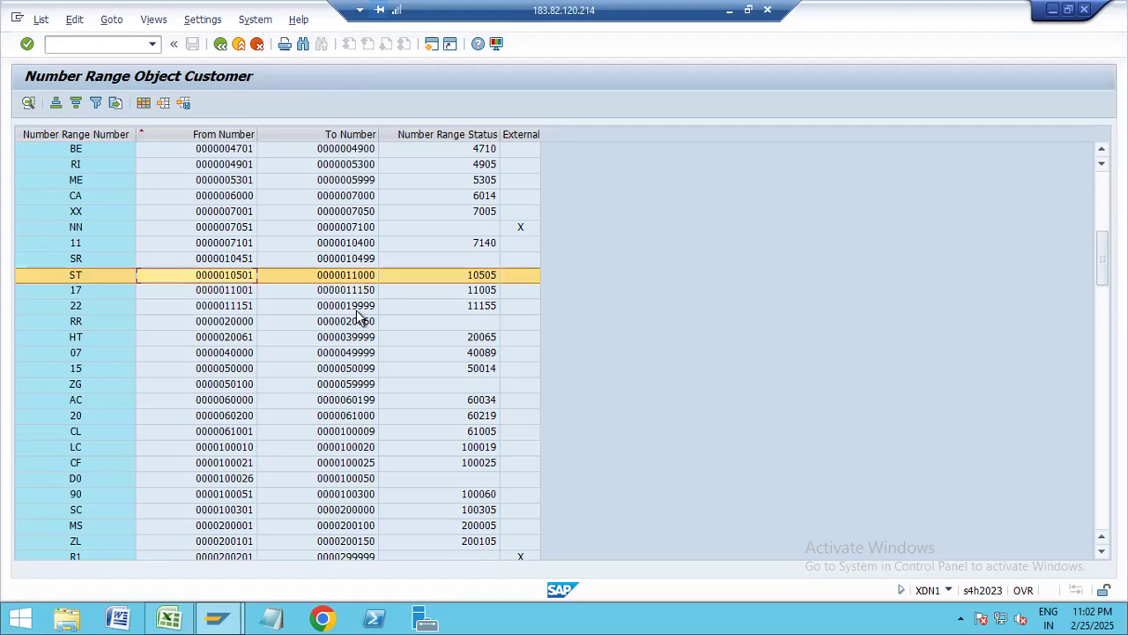
pyautogui.click(241, 355)
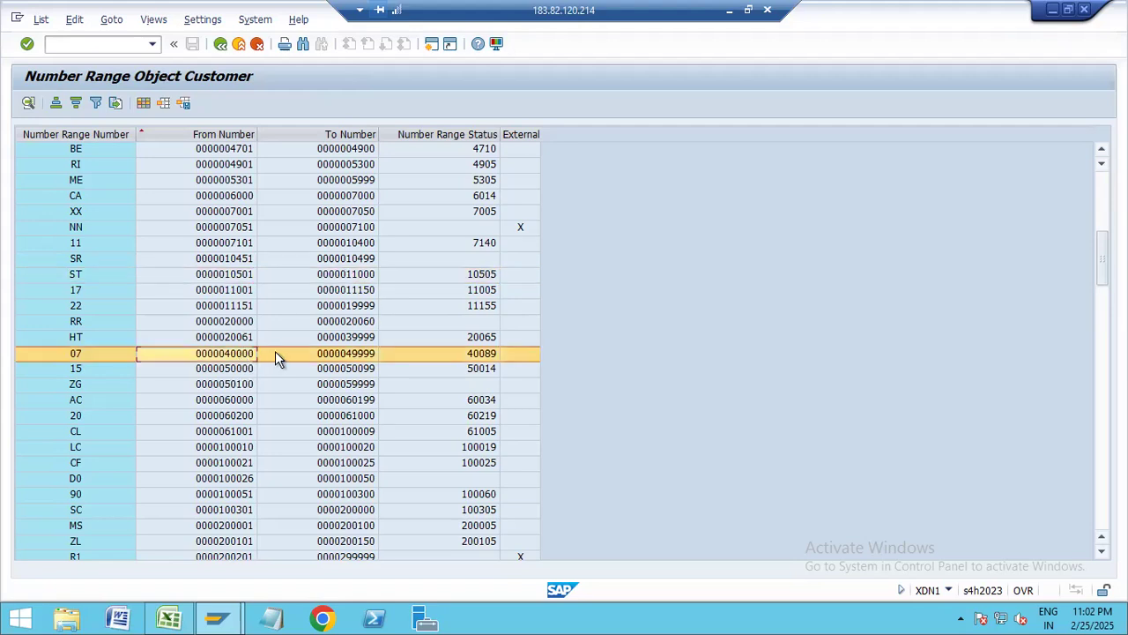
pyautogui.click(239, 401)
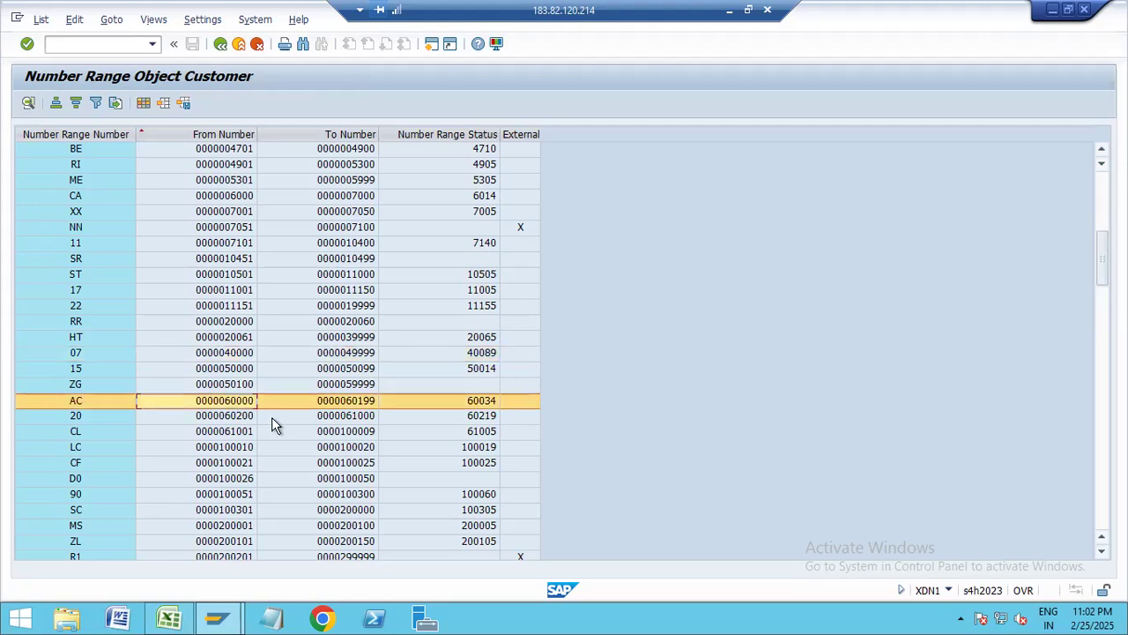
pyautogui.click(236, 434)
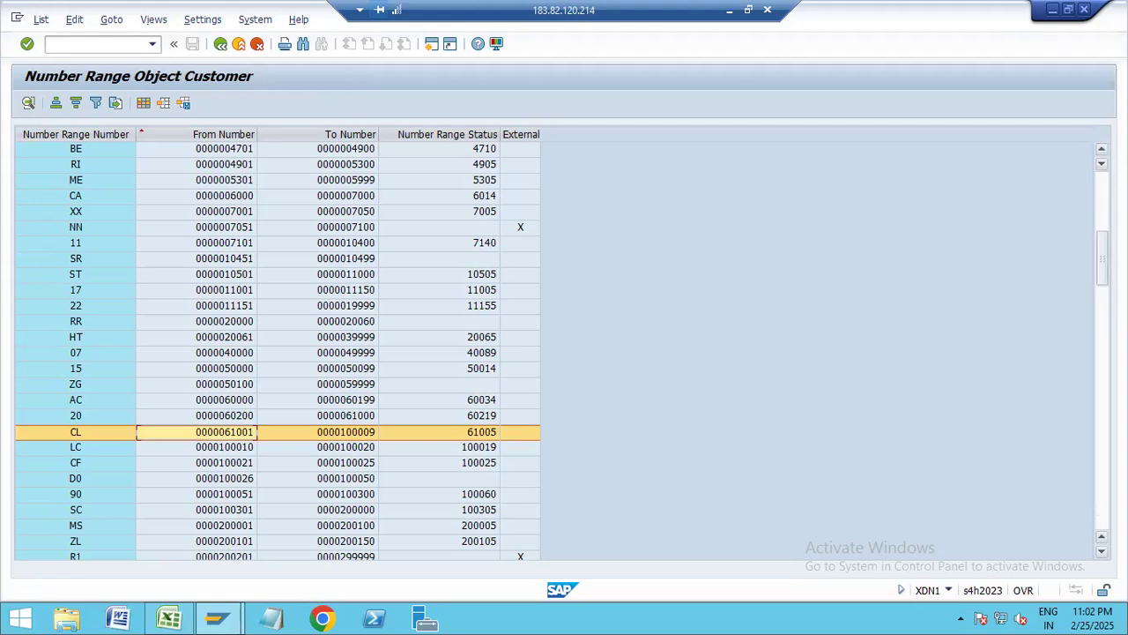
# Step: Continue through the higher customer intervals and check the From and To numbers of interval LX
pyautogui.click(1102, 551)
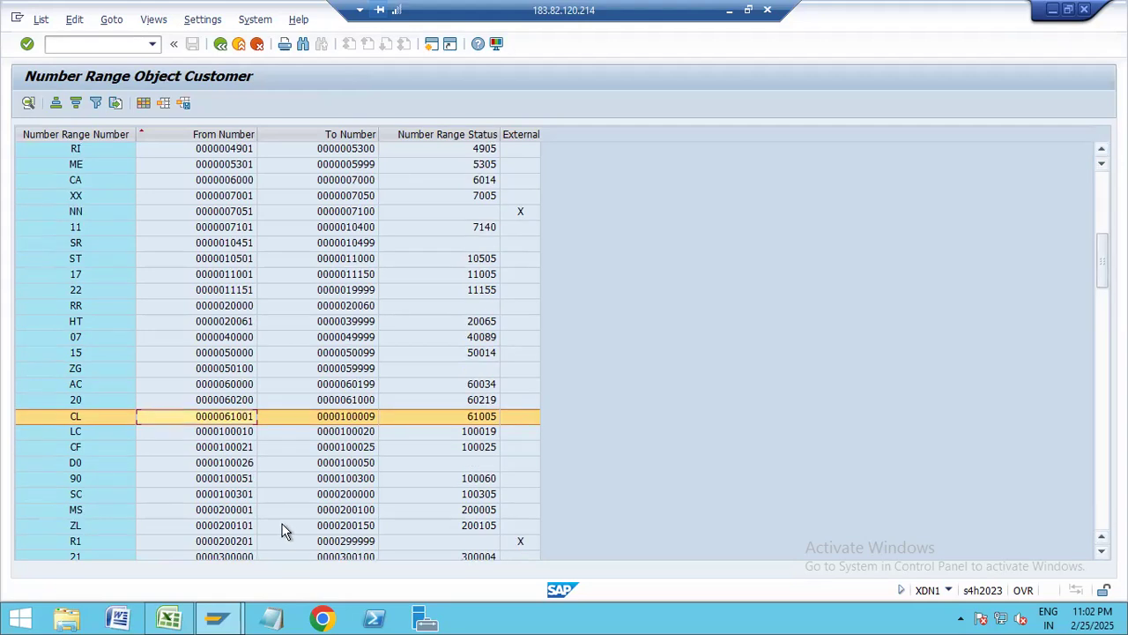
pyautogui.scroll(-7, 279, 518)
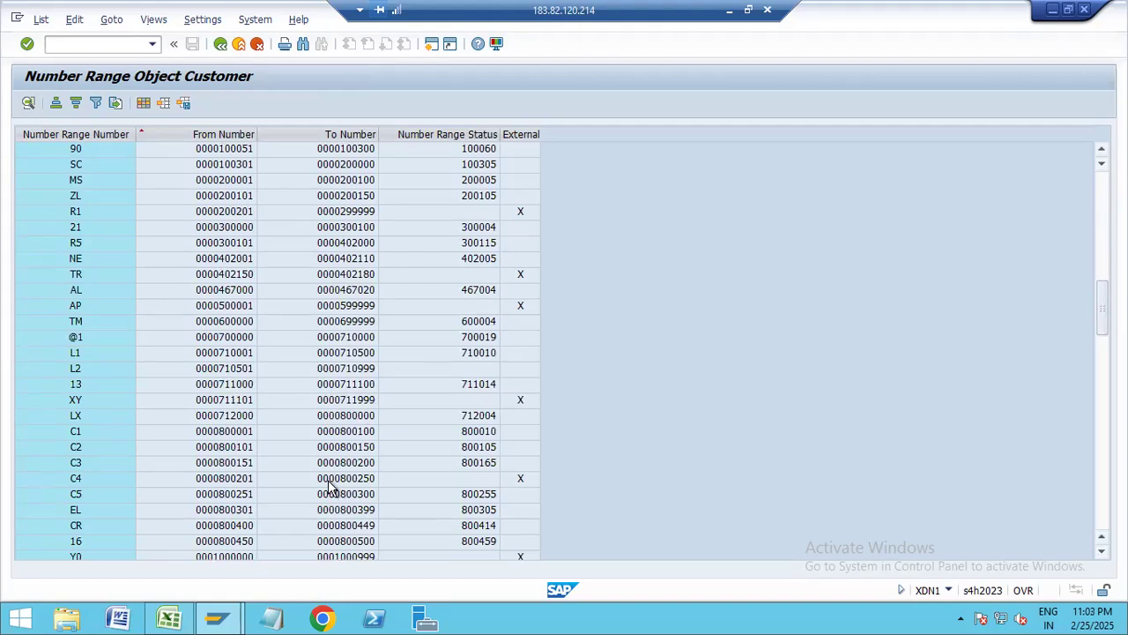
pyautogui.click(242, 421)
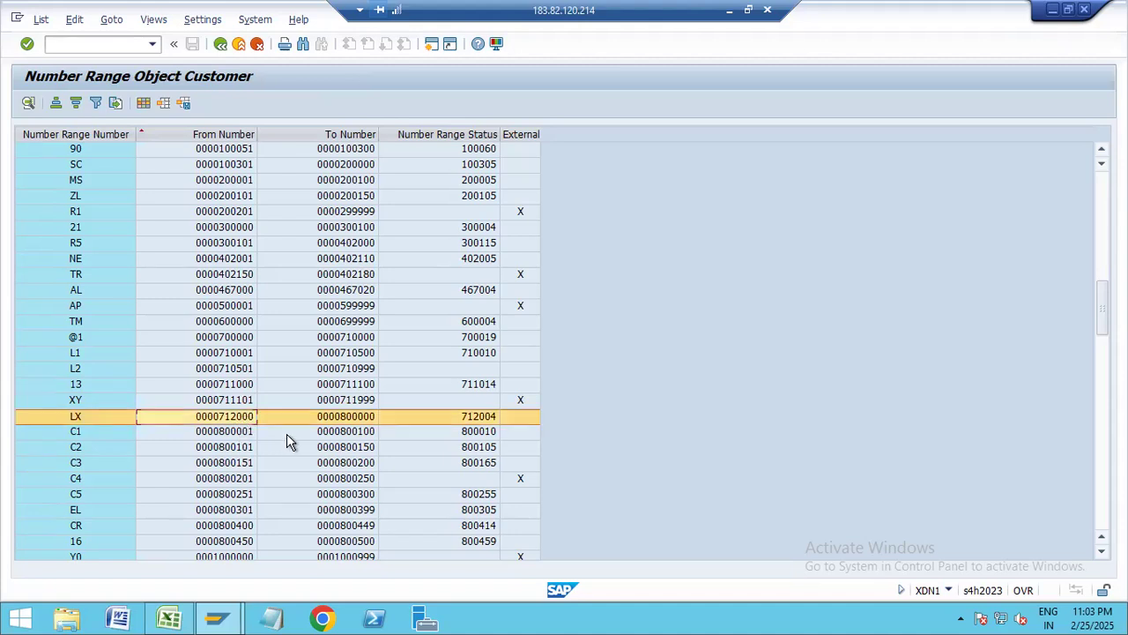
pyautogui.click(359, 421)
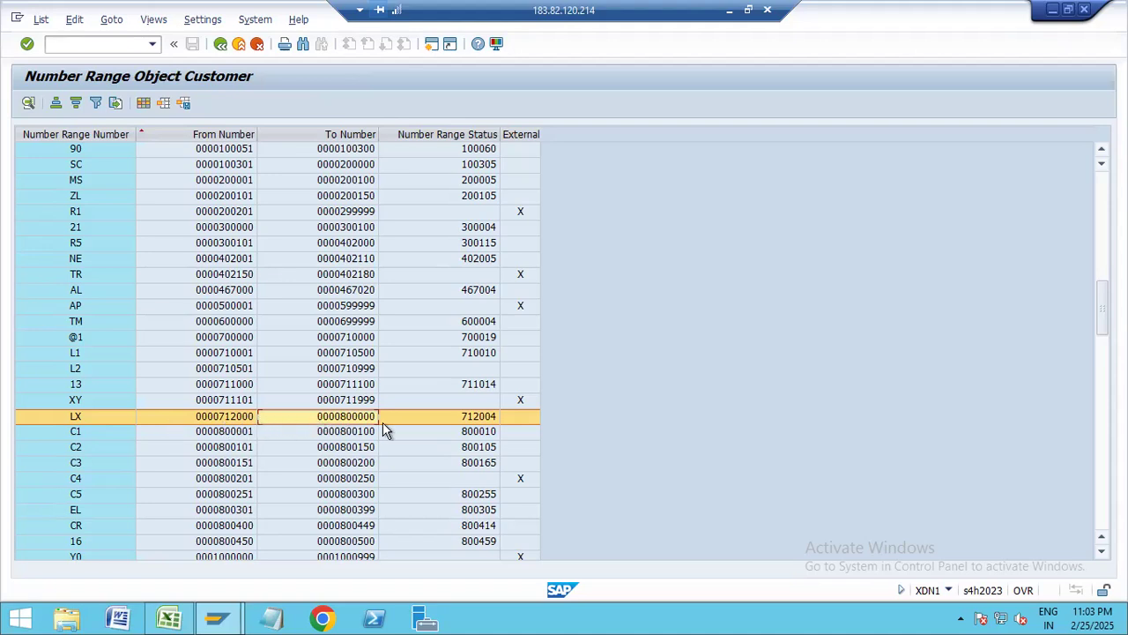
pyautogui.click(349, 419)
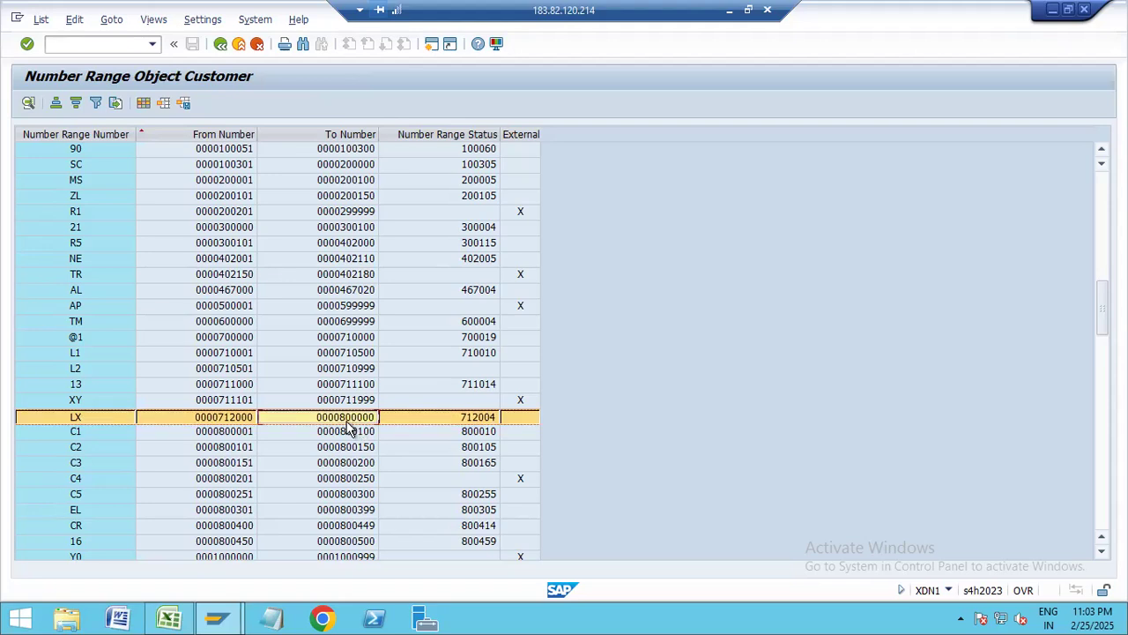
pyautogui.click(345, 420)
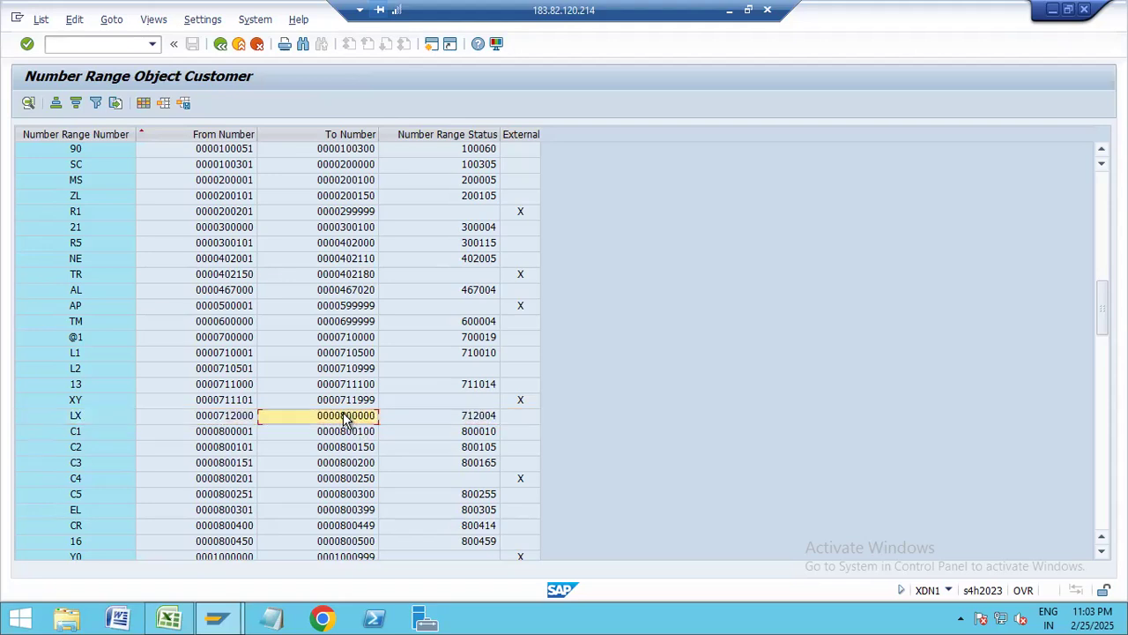
# Step: Leave the interval overview and open the customer number range intervals of object DEBITOR in change mode
pyautogui.click(220, 44)
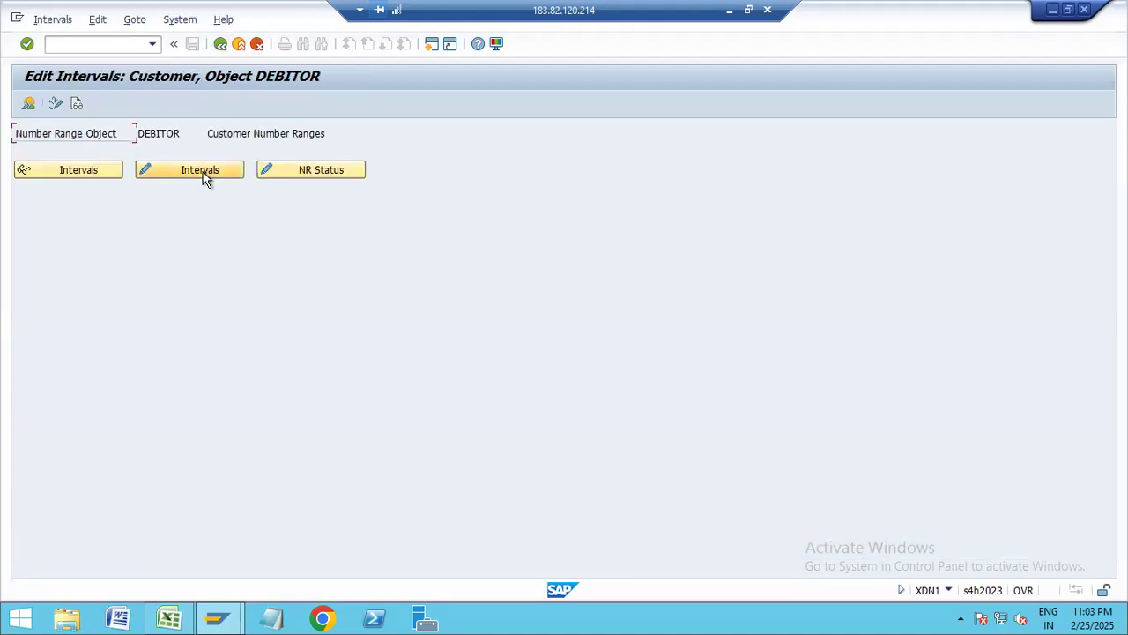
pyautogui.click(204, 176)
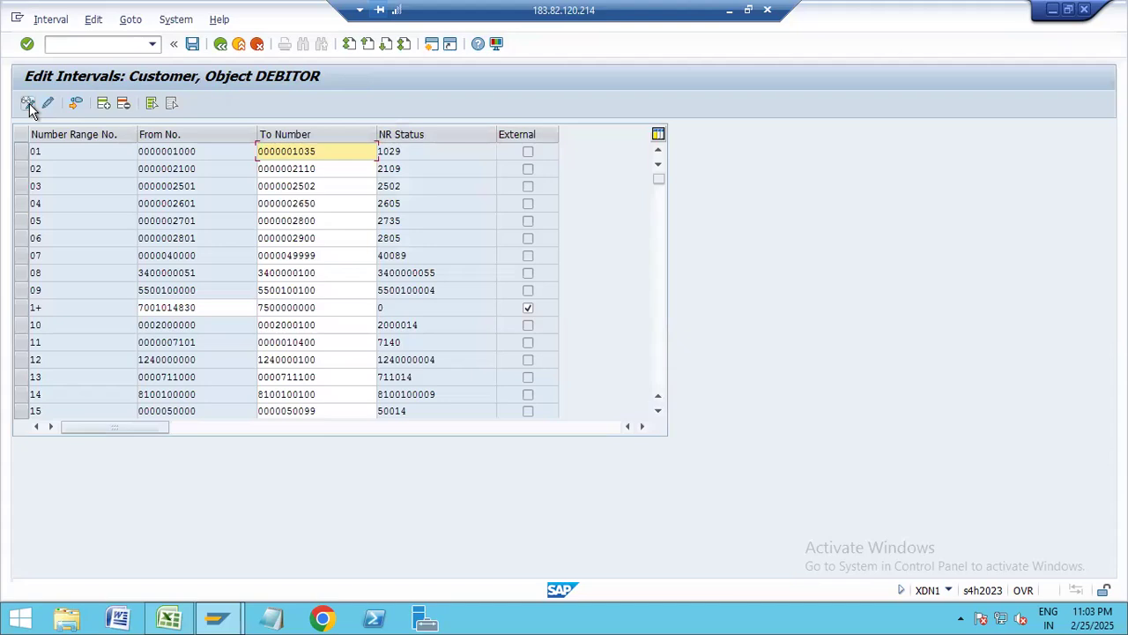
pyautogui.click(29, 105)
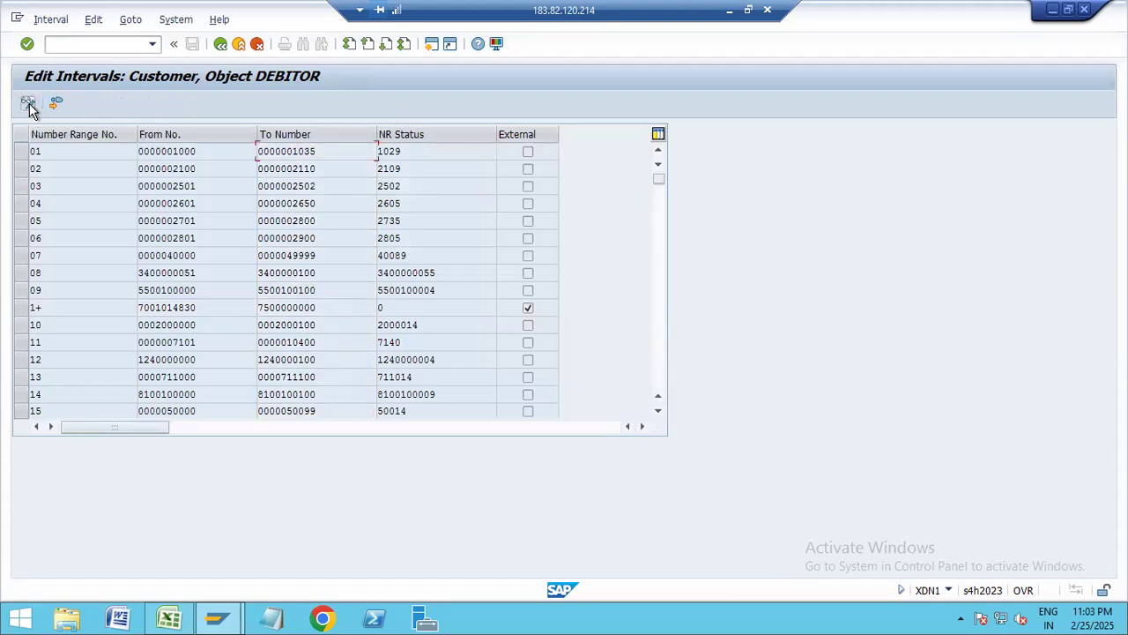
pyautogui.click(49, 104)
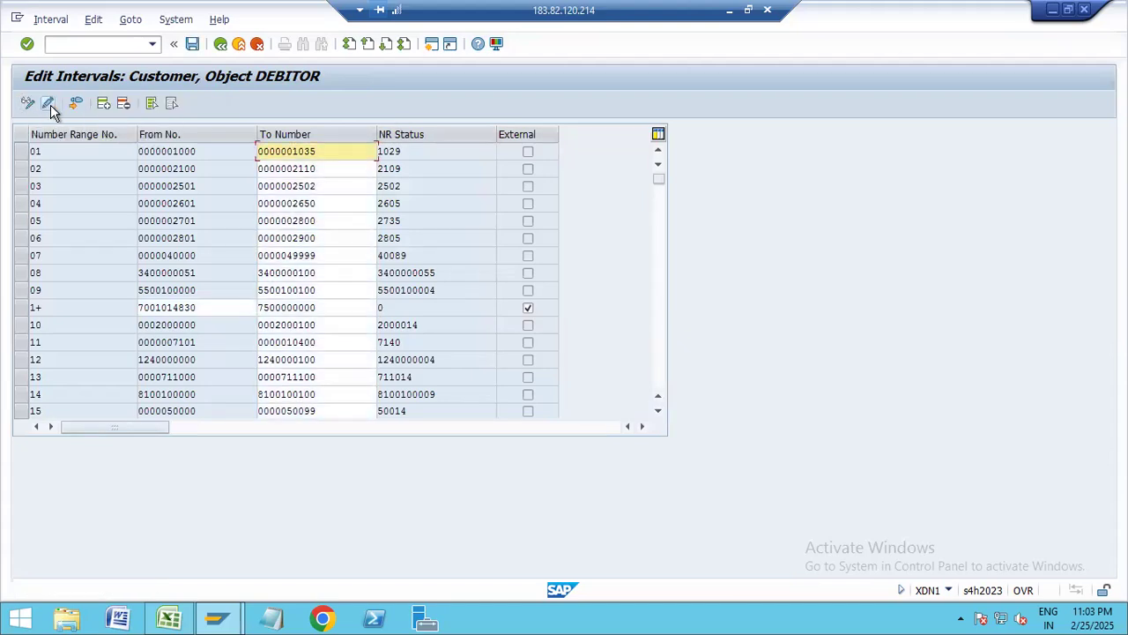
pyautogui.click(50, 104)
pyautogui.click(50, 105)
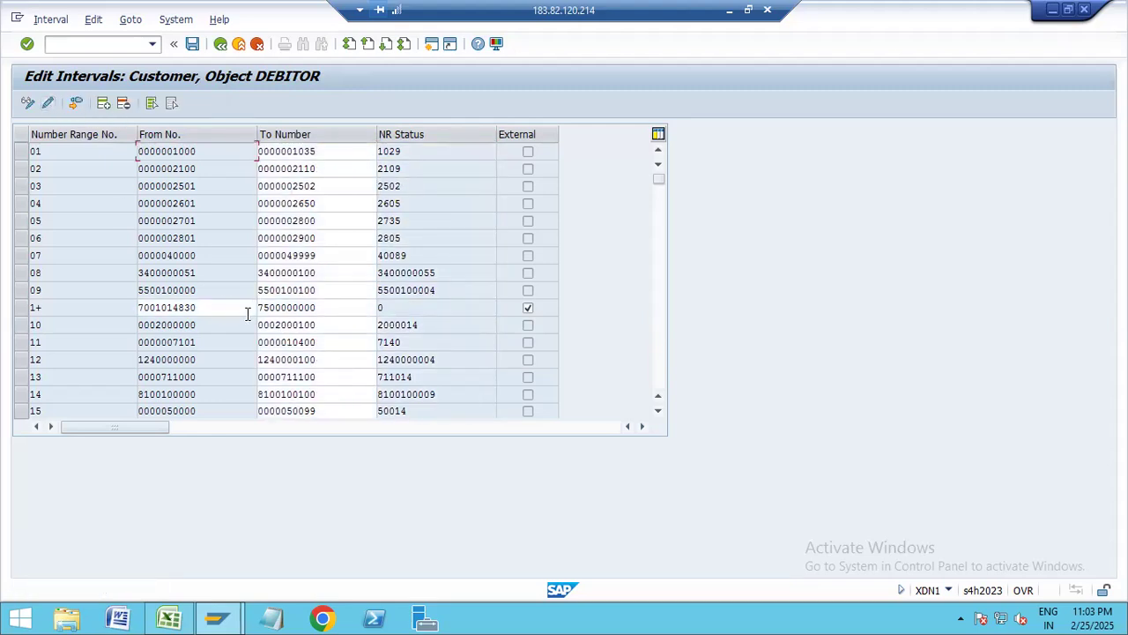
# Step: Shorten customer interval LX by setting its To Number to 712100
pyautogui.click(658, 370)
pyautogui.click(658, 370)
pyautogui.click(659, 370)
pyautogui.click(658, 370)
pyautogui.click(658, 371)
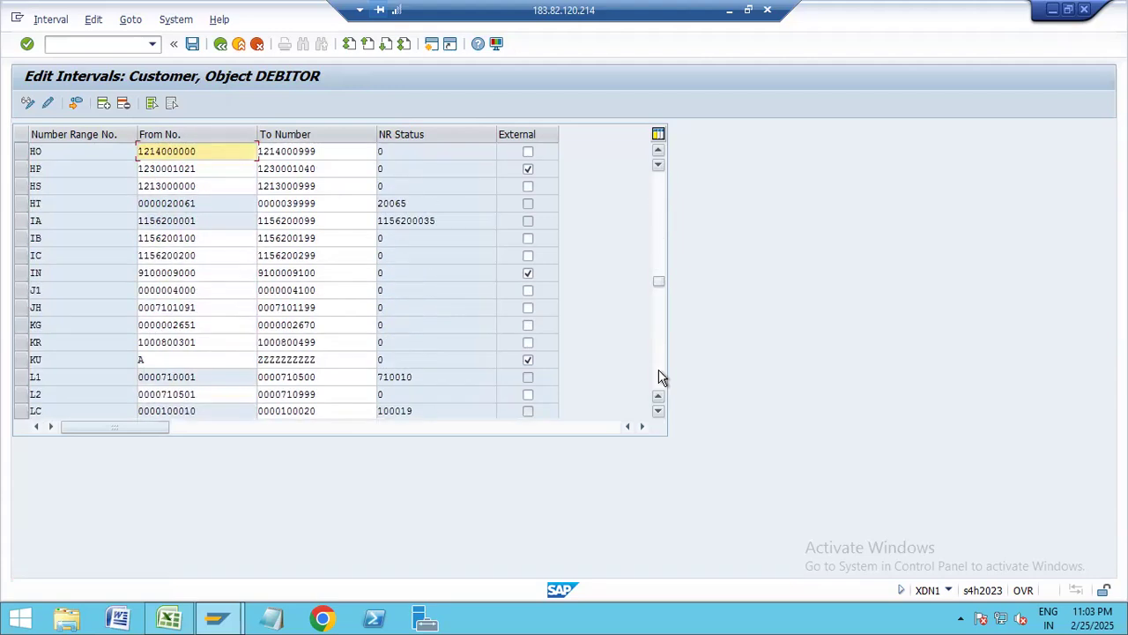
pyautogui.click(658, 370)
pyautogui.click(658, 371)
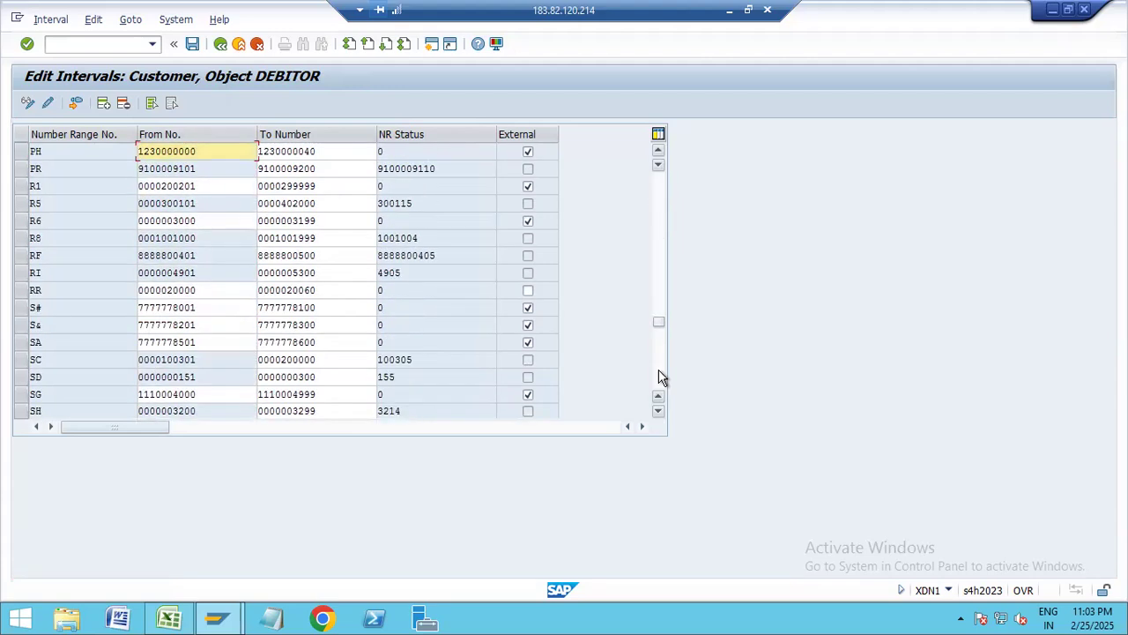
pyautogui.click(660, 376)
pyautogui.click(661, 376)
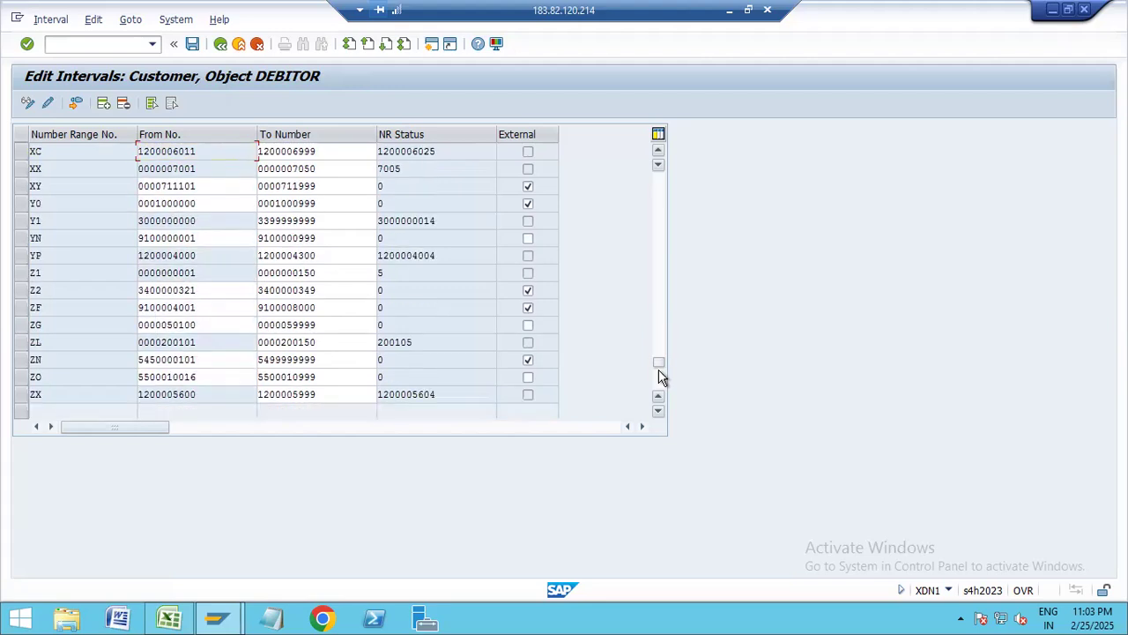
pyautogui.click(663, 204)
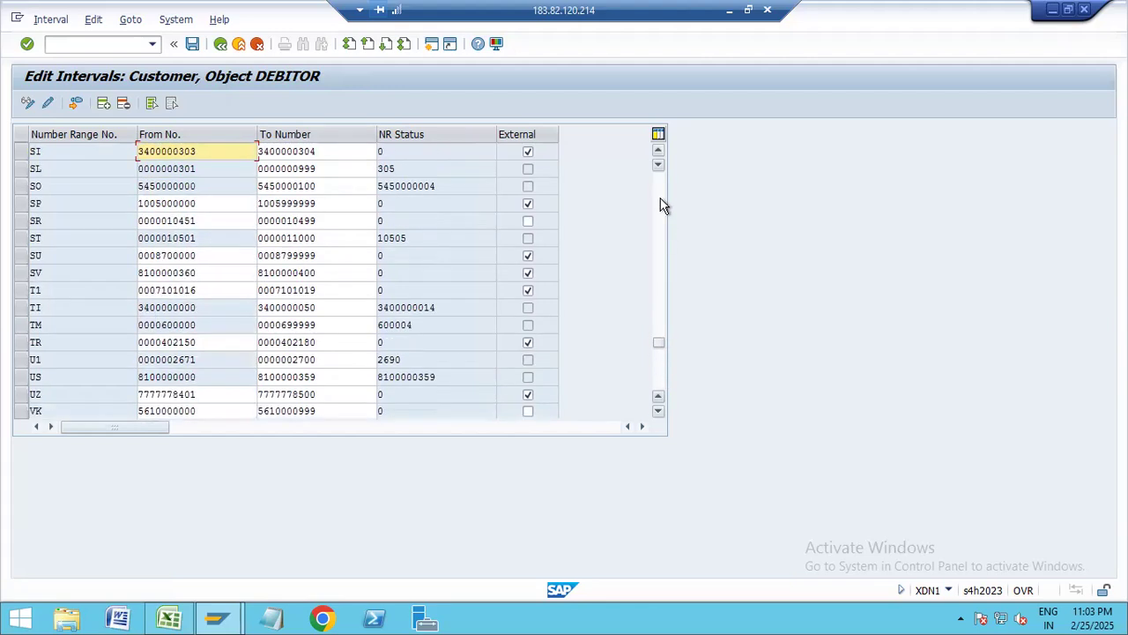
pyautogui.click(663, 205)
pyautogui.click(664, 205)
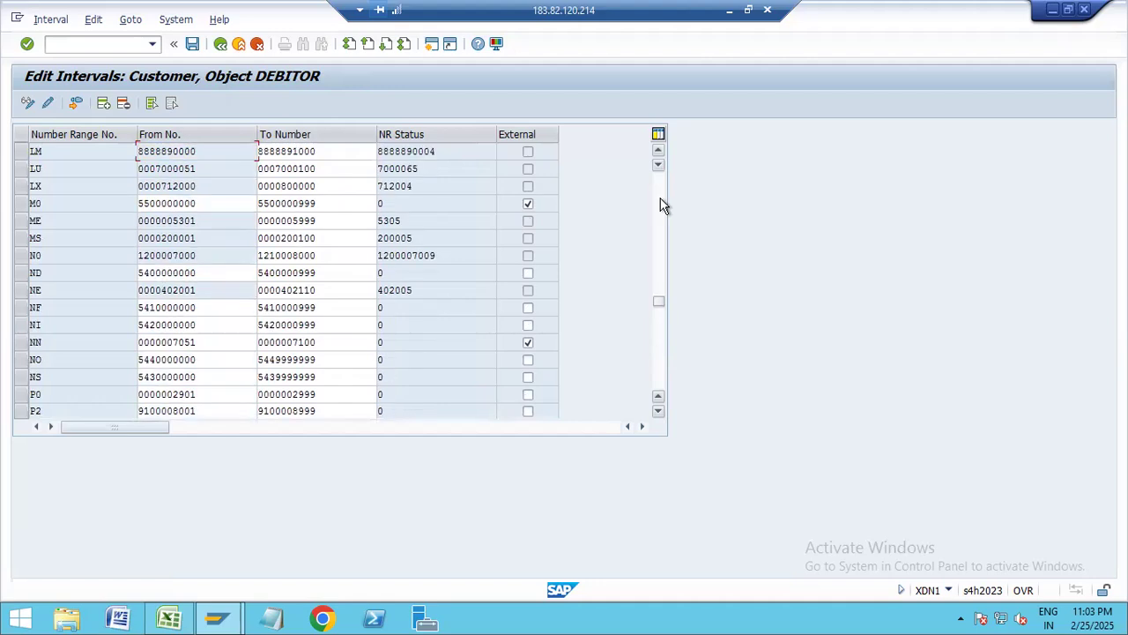
pyautogui.click(315, 186)
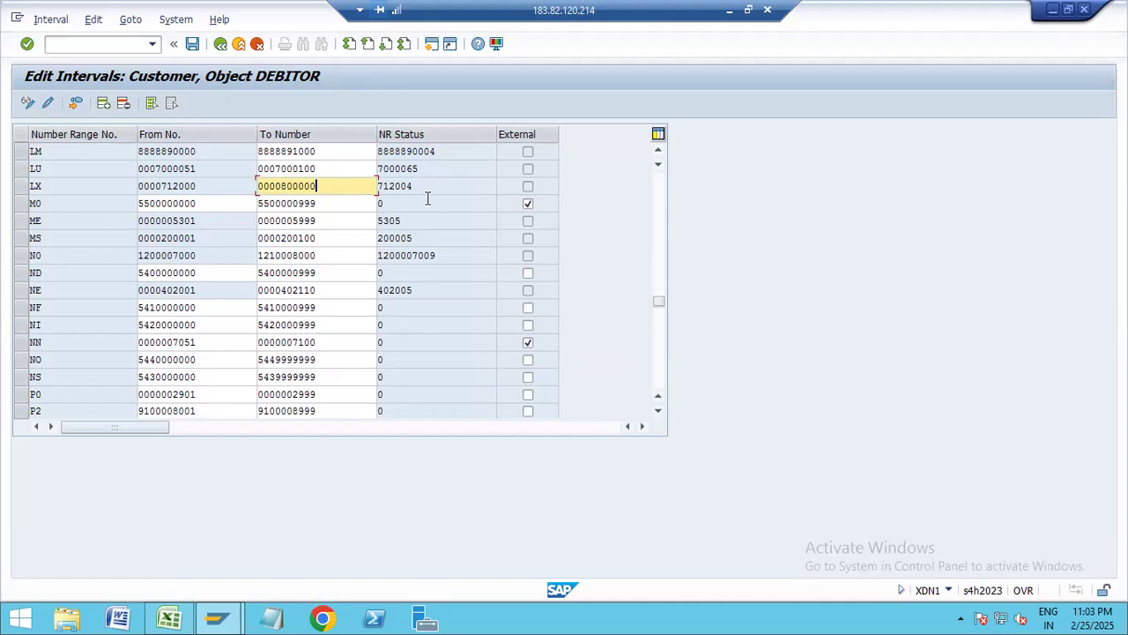
pyautogui.click(416, 186)
pyautogui.click(326, 188)
pyautogui.hotkey('ctrl', 'a')
pyautogui.write('712004')
pyautogui.press('Left')
pyautogui.press('Left')
pyautogui.press('BackSpace')
pyautogui.write('100')
pyautogui.hotkey('ctrl', 'a')
pyautogui.press('End')
pyautogui.press('Insert')
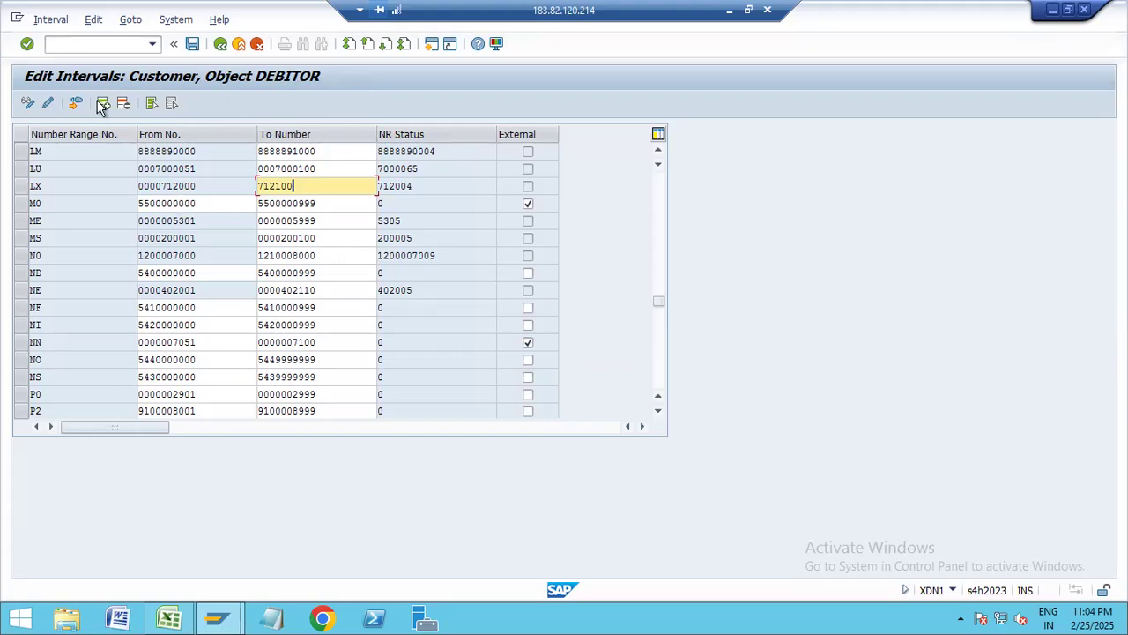
pyautogui.press('Return')
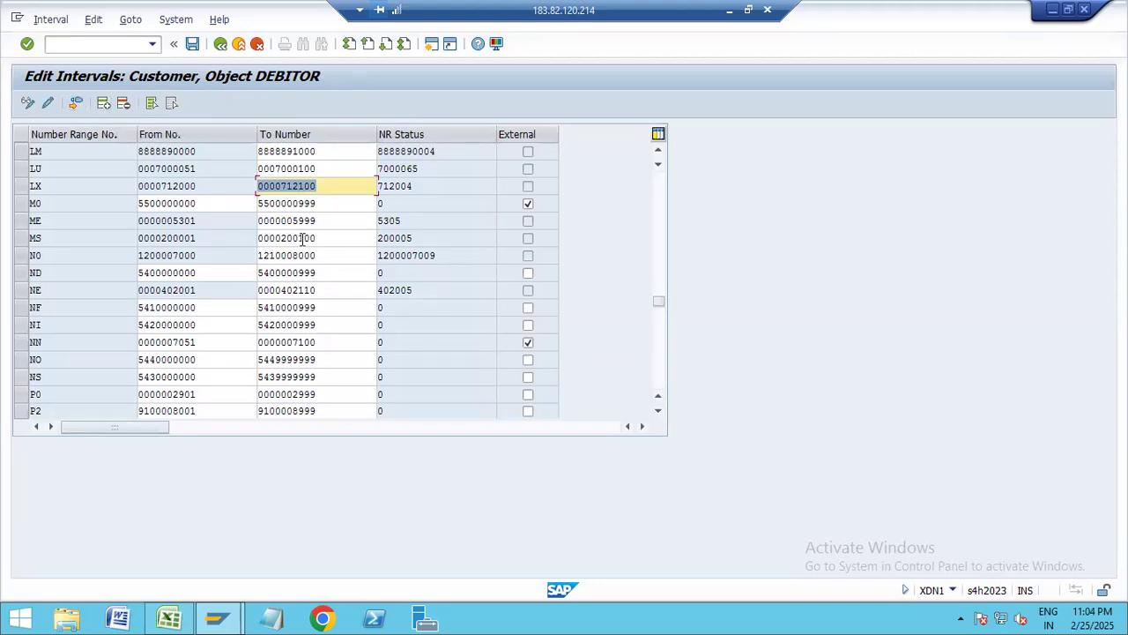
pyautogui.click(76, 105)
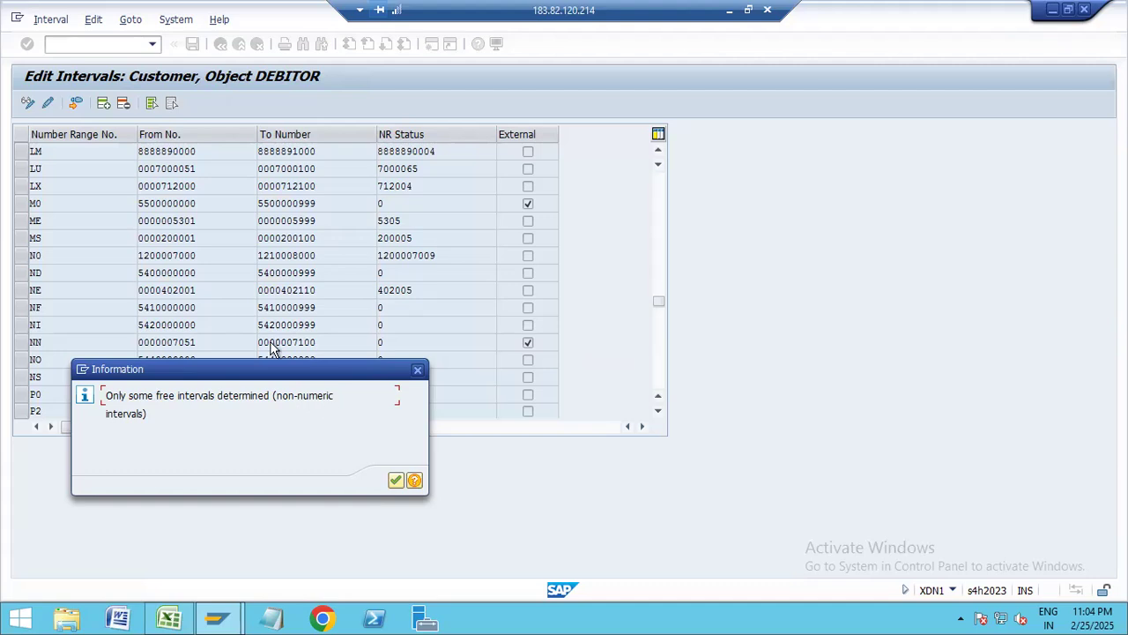
pyautogui.click(418, 369)
pyautogui.moveTo(207, 210); pyautogui.dragTo(589, 95)
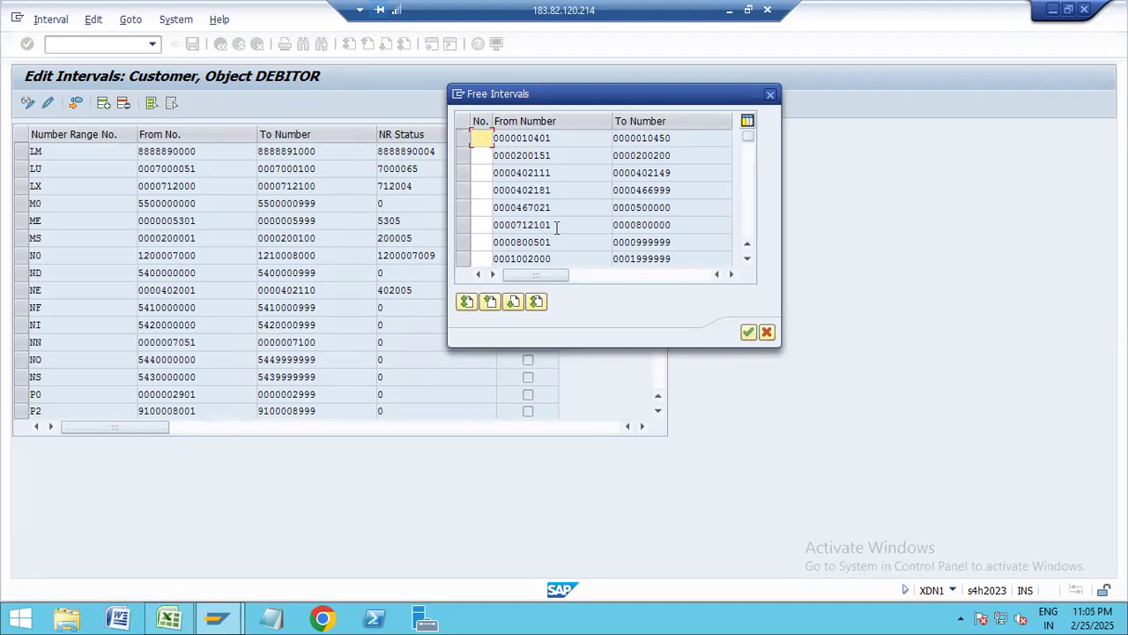
pyautogui.click(520, 225)
pyautogui.doubleClick(520, 224)
pyautogui.click(647, 228)
pyautogui.moveTo(648, 227); pyautogui.dragTo(525, 230)
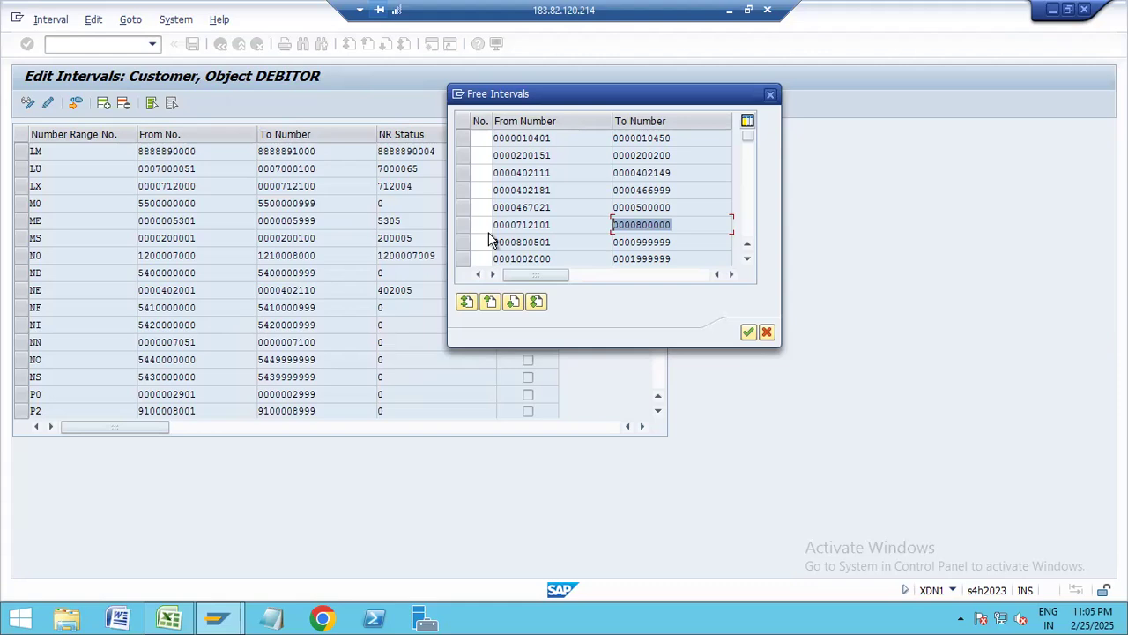
pyautogui.click(487, 225)
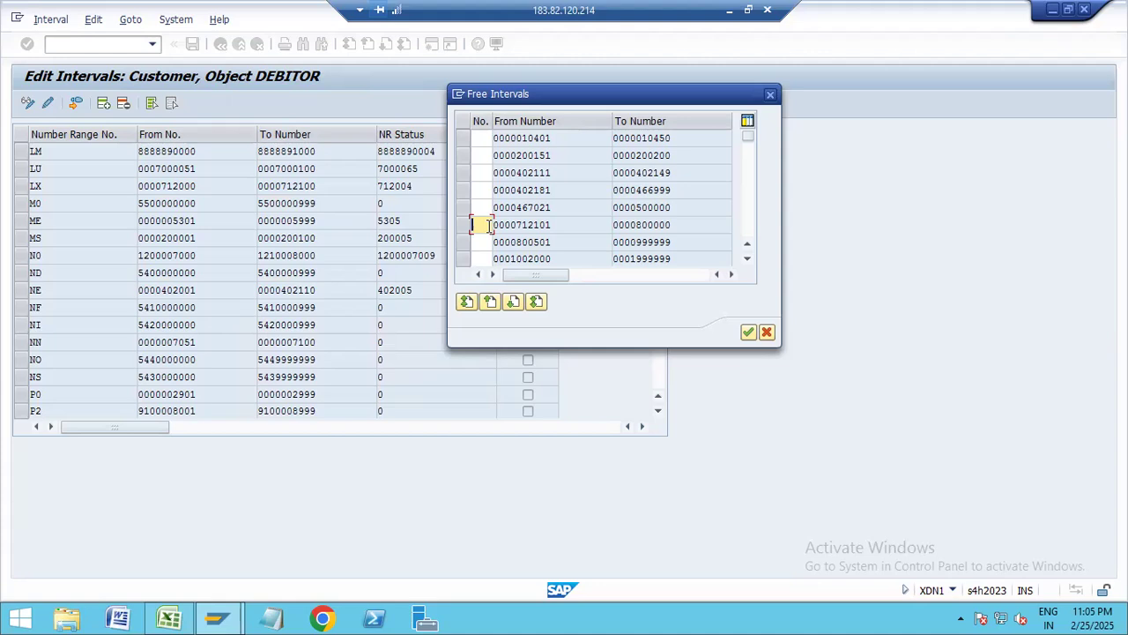
pyautogui.write('NI')
pyautogui.press('Return')
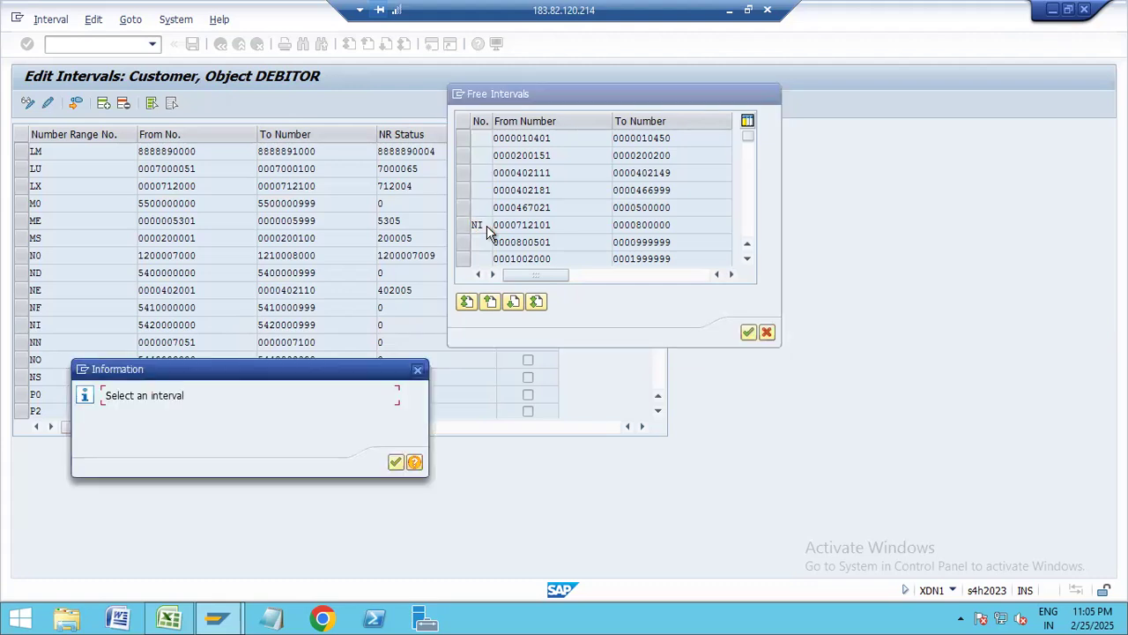
pyautogui.press('Return')
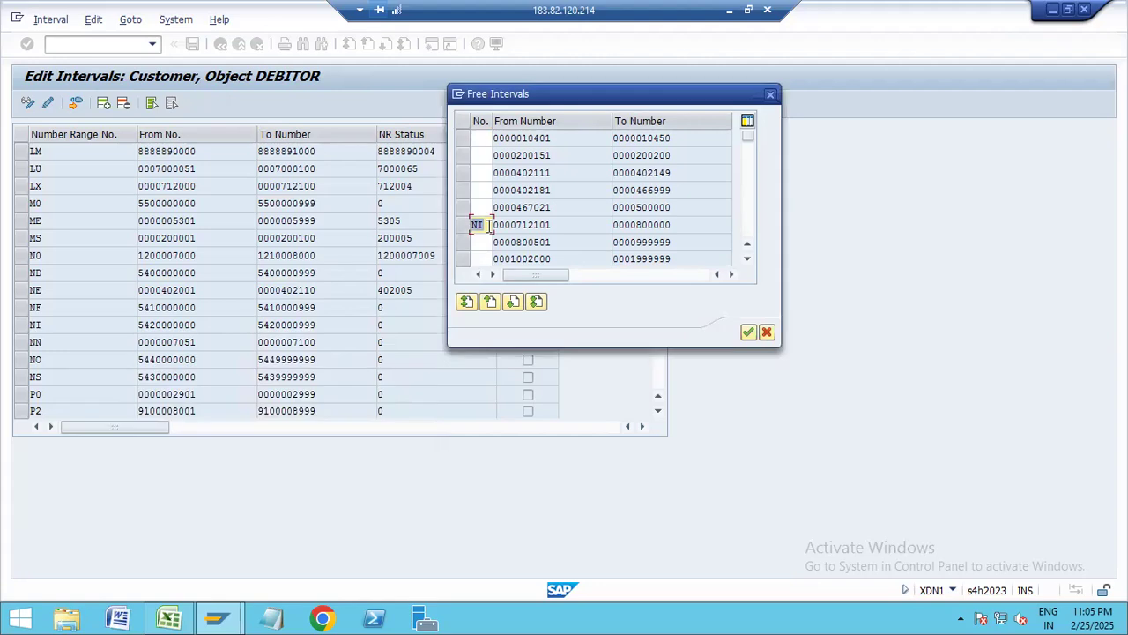
pyautogui.click(464, 224)
pyautogui.click(751, 331)
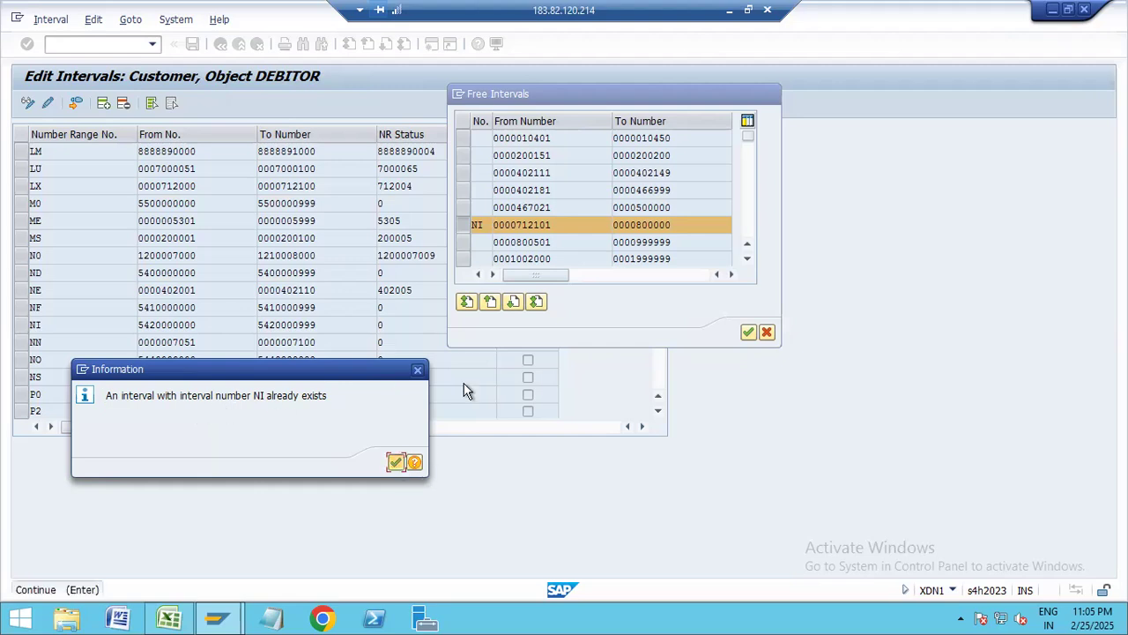
pyautogui.click(396, 462)
# Step: Change the number of the selected free interval to N1 and add it to the customer intervals
pyautogui.click(491, 224)
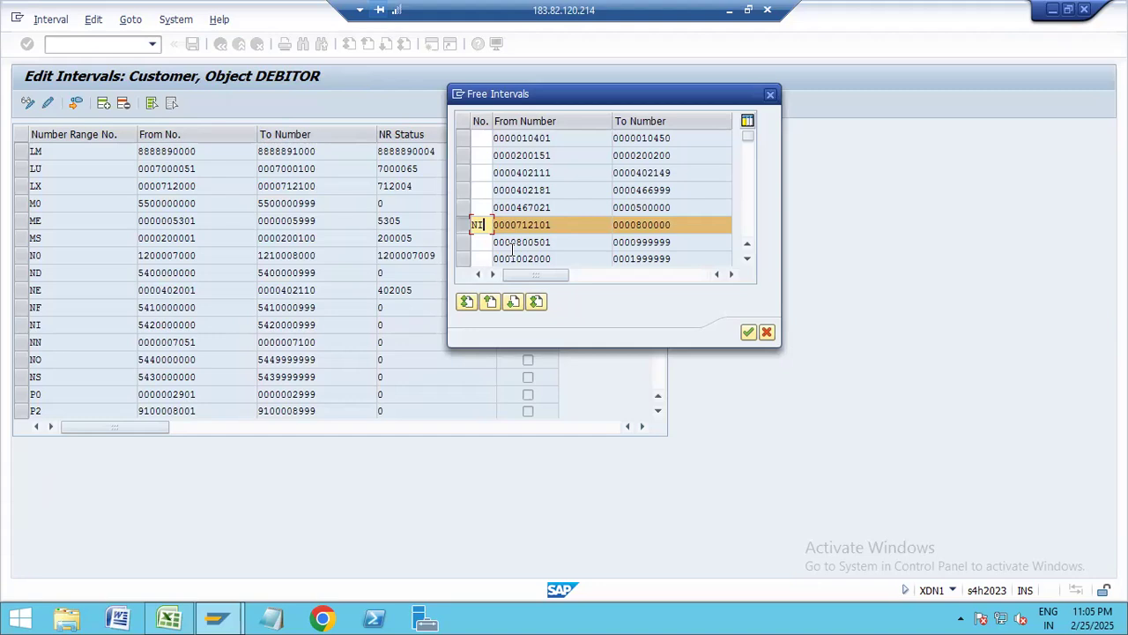
pyautogui.press('BackSpace')
pyautogui.write('1')
pyautogui.click(748, 331)
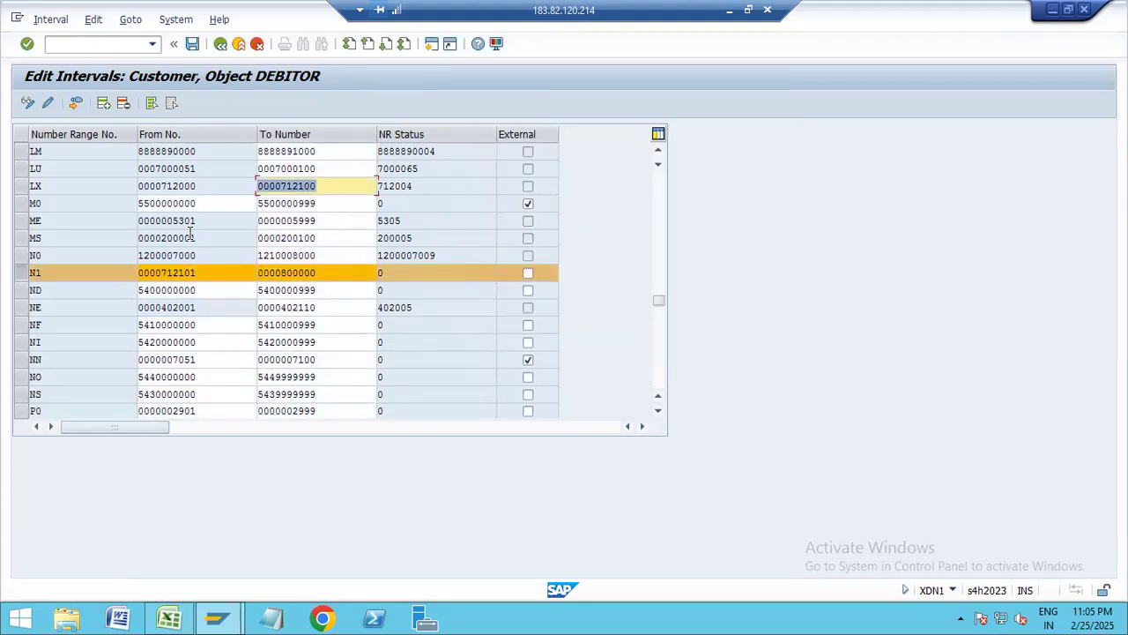
pyautogui.click(208, 275)
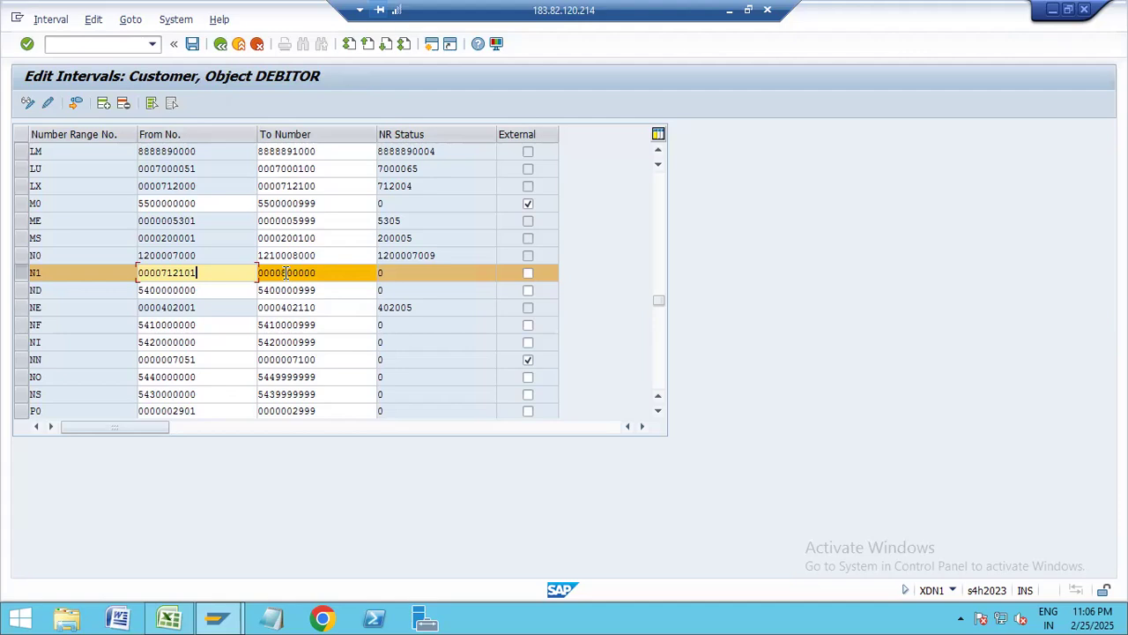
pyautogui.moveTo(279, 272); pyautogui.dragTo(330, 270)
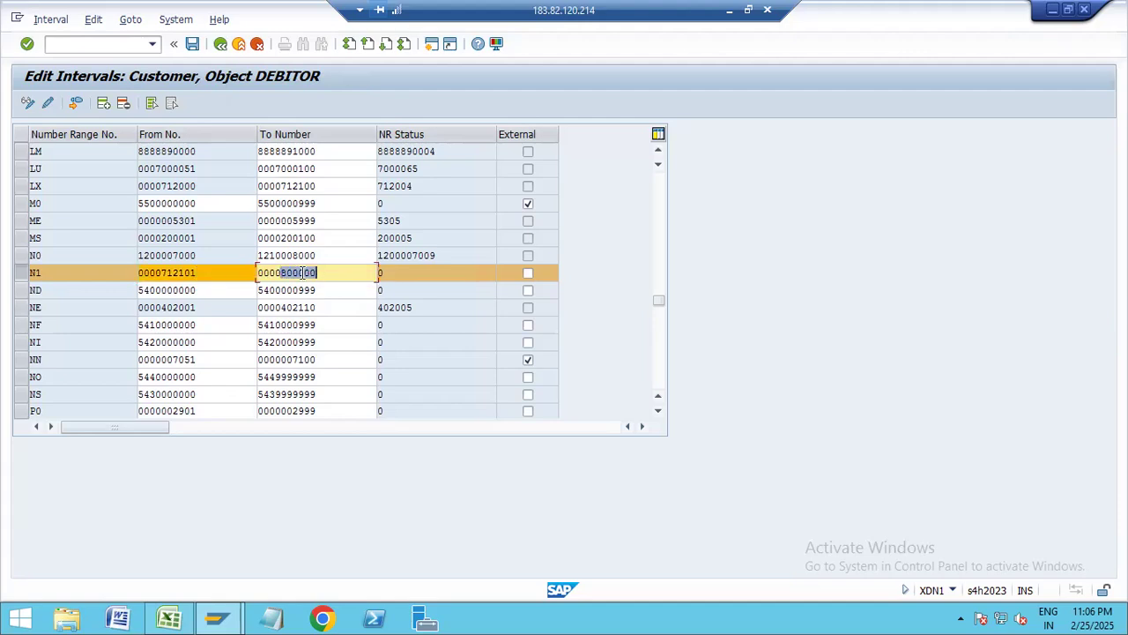
pyautogui.moveTo(200, 271); pyautogui.dragTo(161, 273)
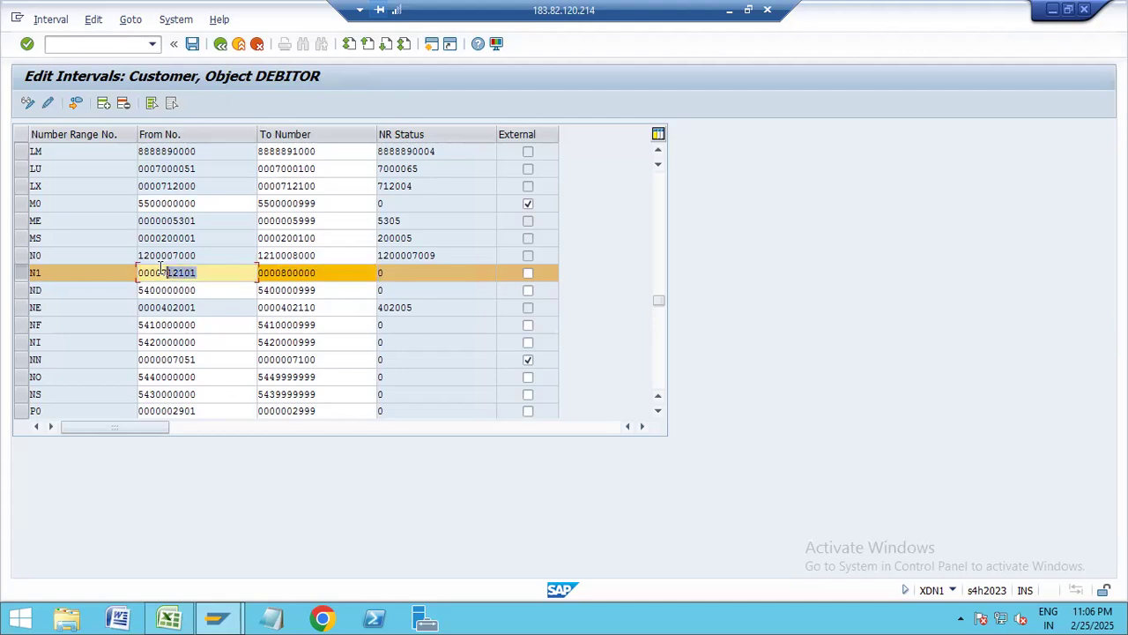
pyautogui.hotkey('ctrl', 'c')
pyautogui.doubleClick(328, 272)
pyautogui.write('712101')
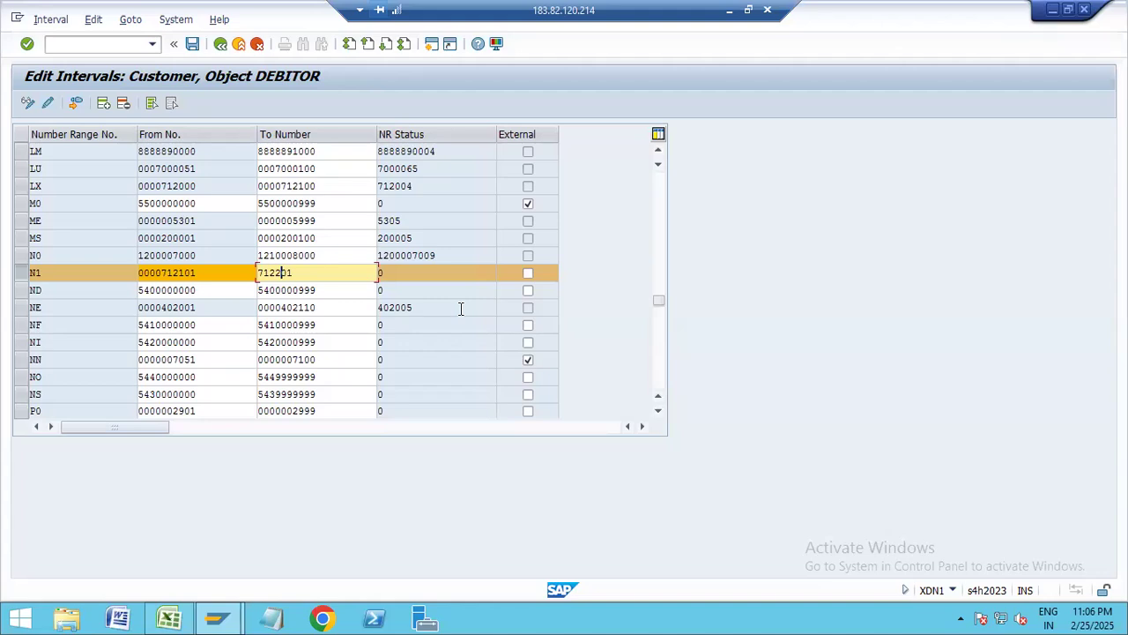
pyautogui.write('00')
pyautogui.press('Return')
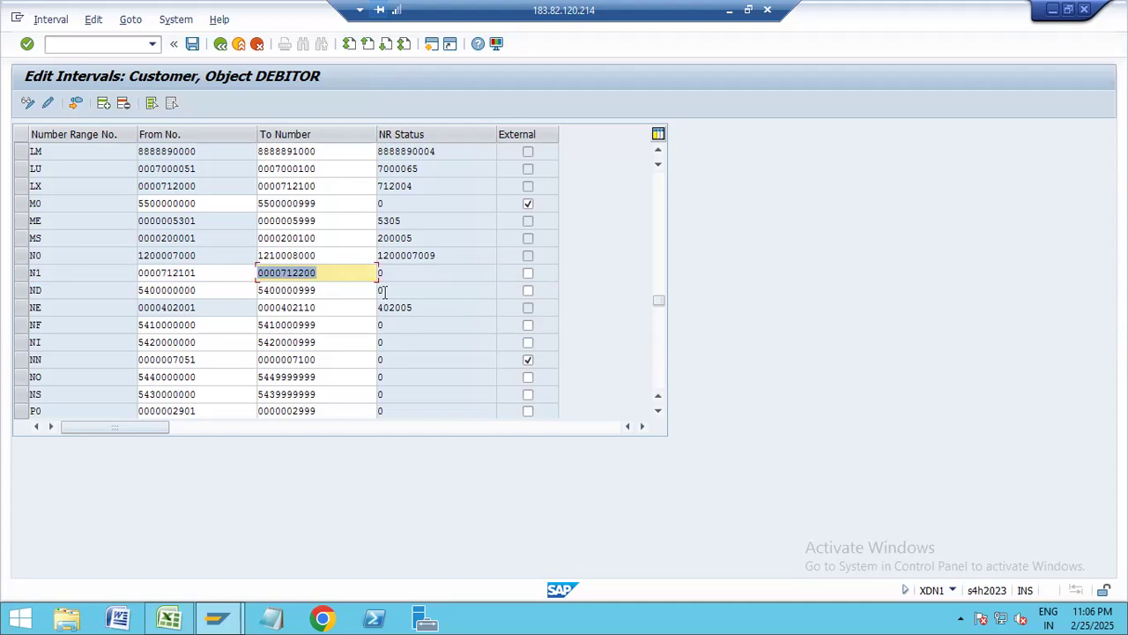
# Step: Check the From and To numbers of interval N1, save the interval changes, and acknowledge the transport notice
pyautogui.click(225, 274)
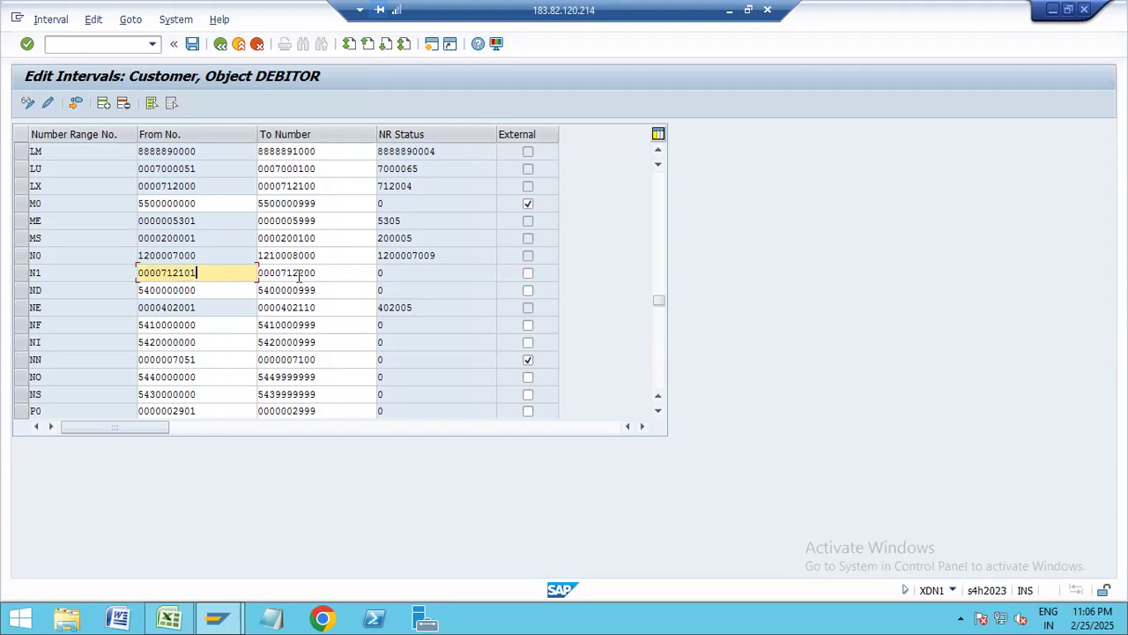
pyautogui.moveTo(319, 276); pyautogui.dragTo(299, 274)
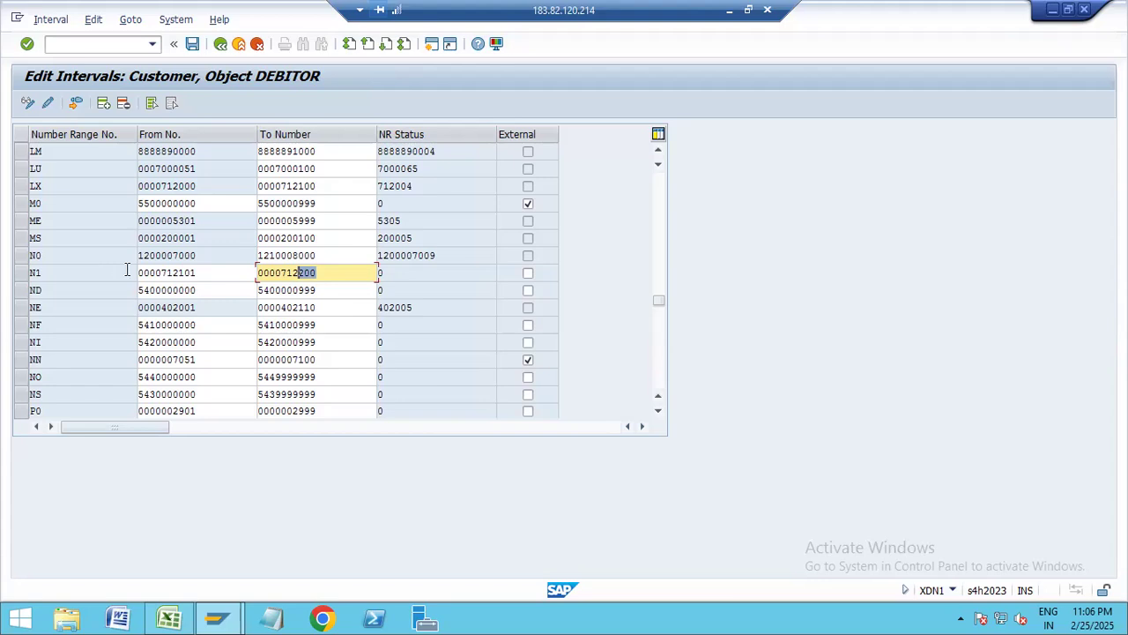
pyautogui.click(195, 50)
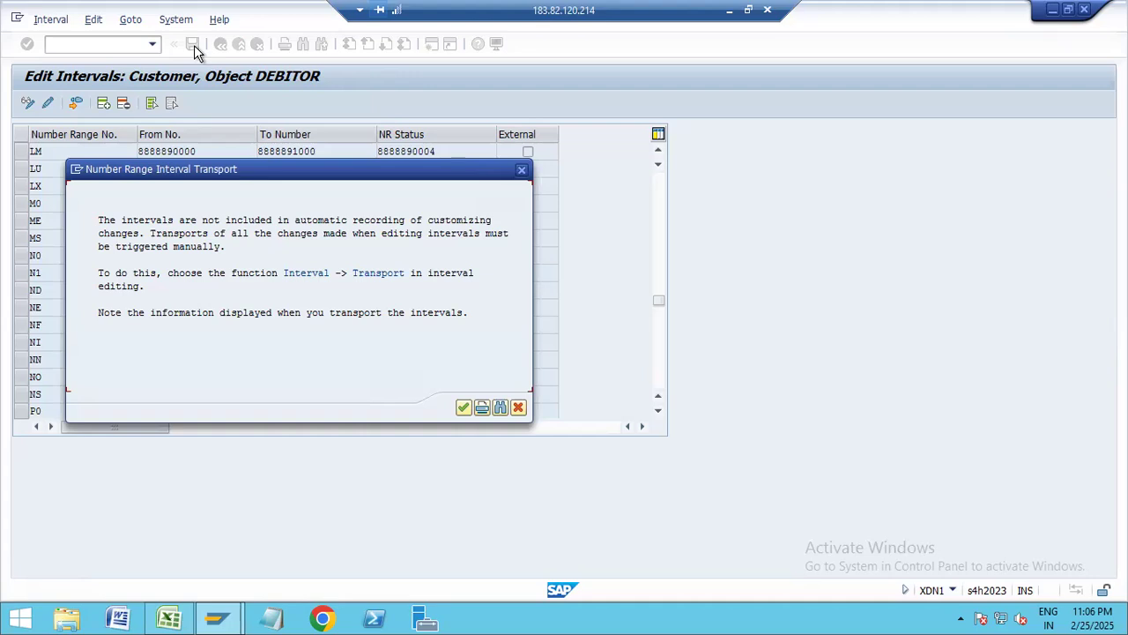
pyautogui.press('Return')
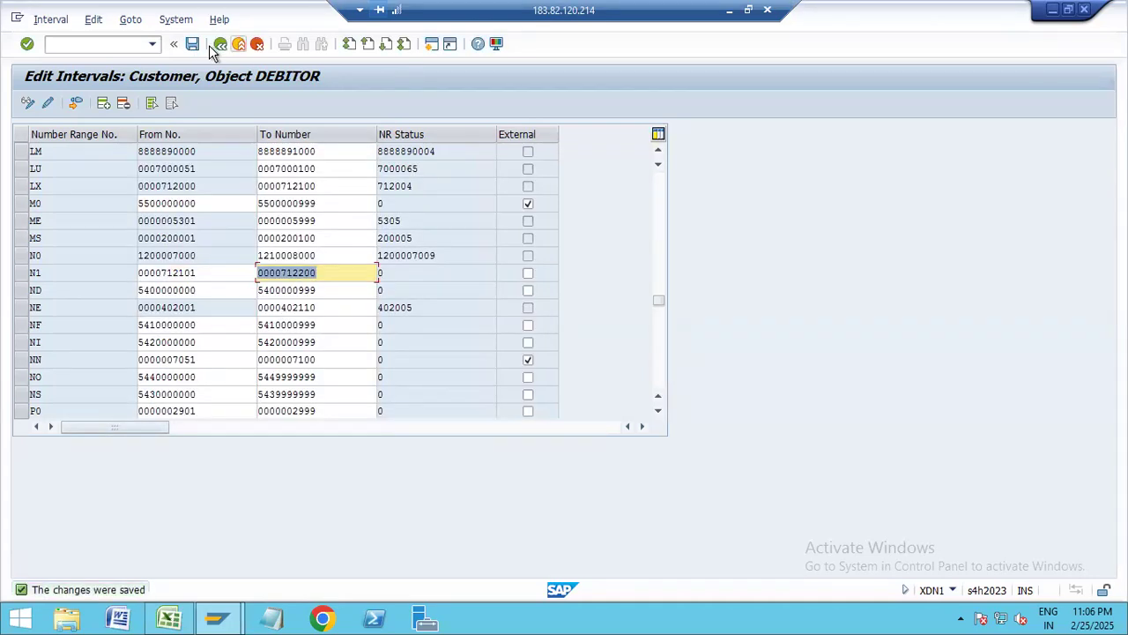
# Step: Return to the IMG structure and select the activity Assign Number Ranges to Customer Account Groups
pyautogui.click(222, 46)
pyautogui.click(221, 47)
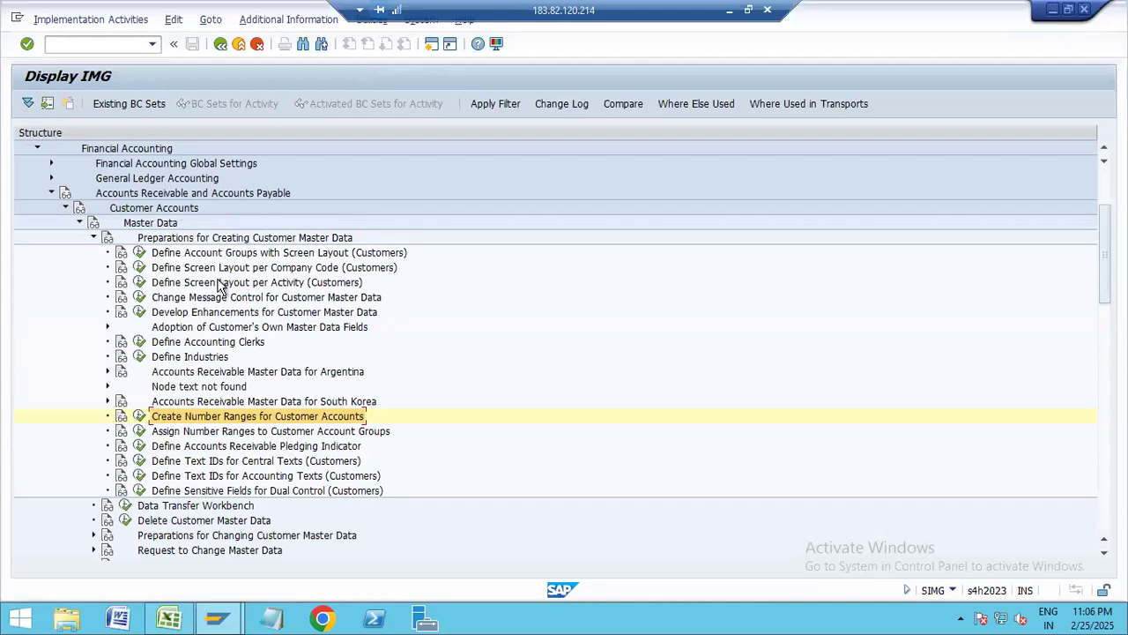
pyautogui.click(236, 254)
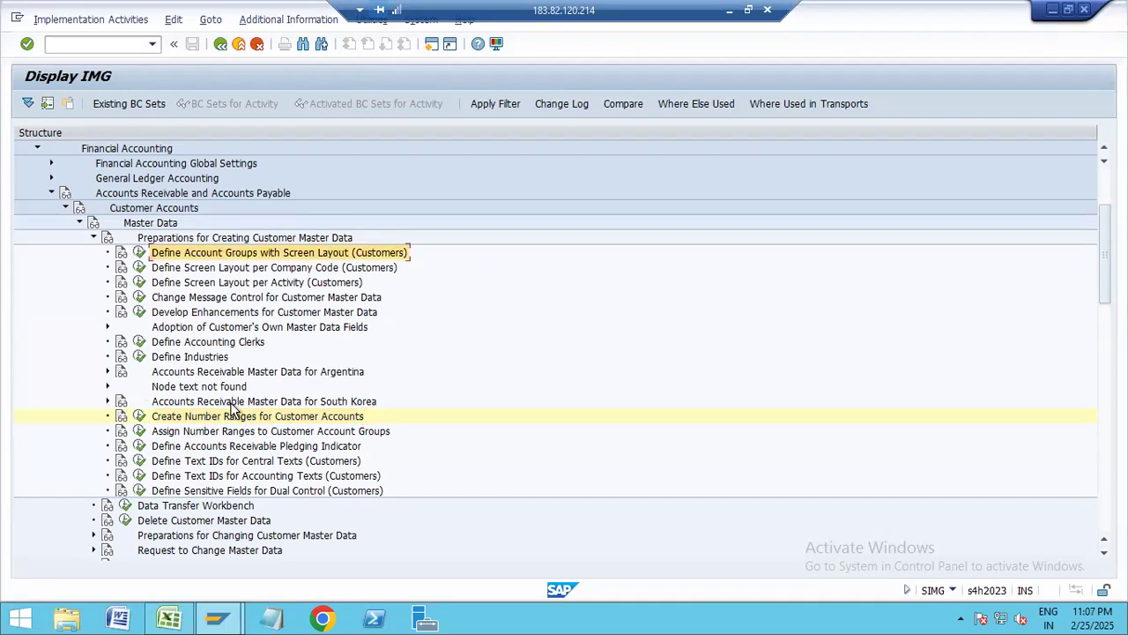
pyautogui.click(232, 417)
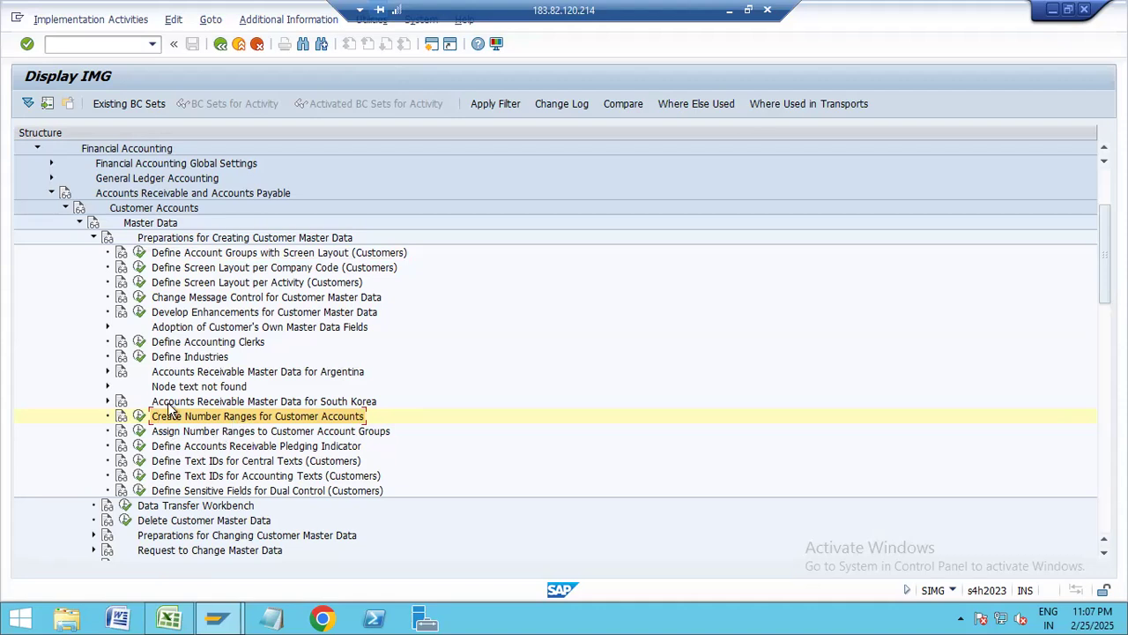
pyautogui.click(180, 432)
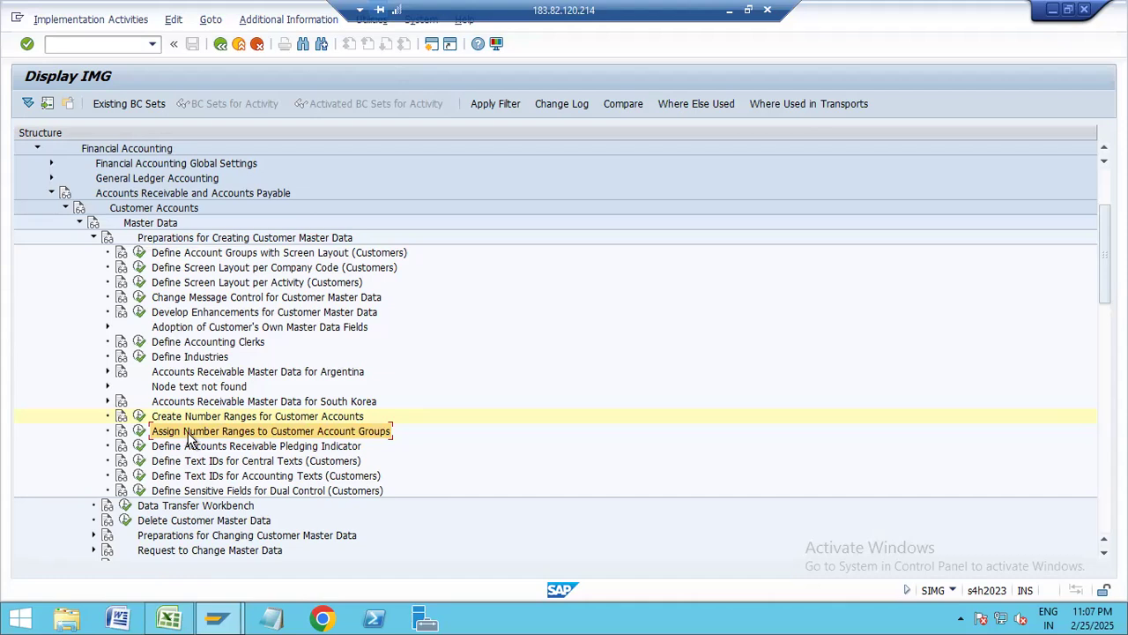
# Step: Open the assignment of number ranges to customer account groups and position the list at account group NISC
pyautogui.click(139, 431)
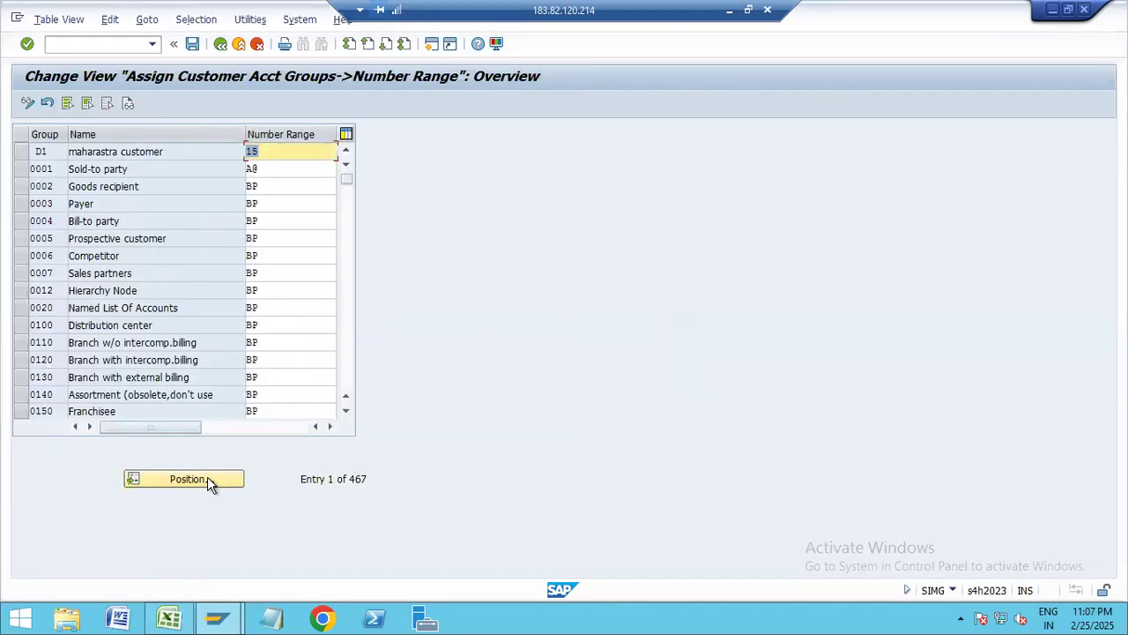
pyautogui.click(207, 478)
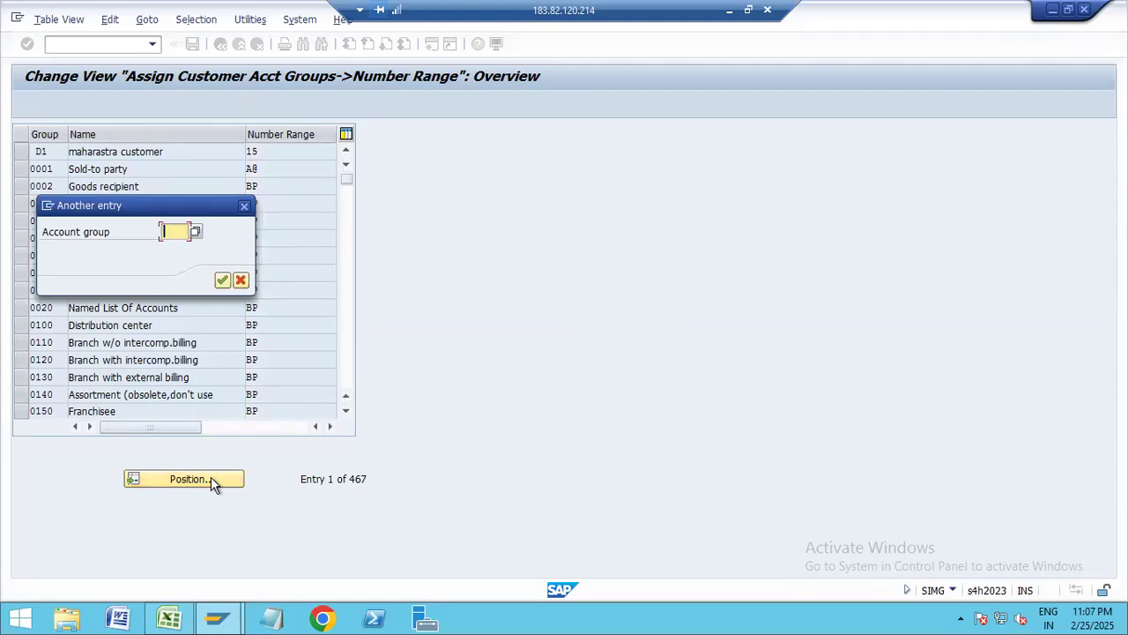
pyautogui.write('NIS')
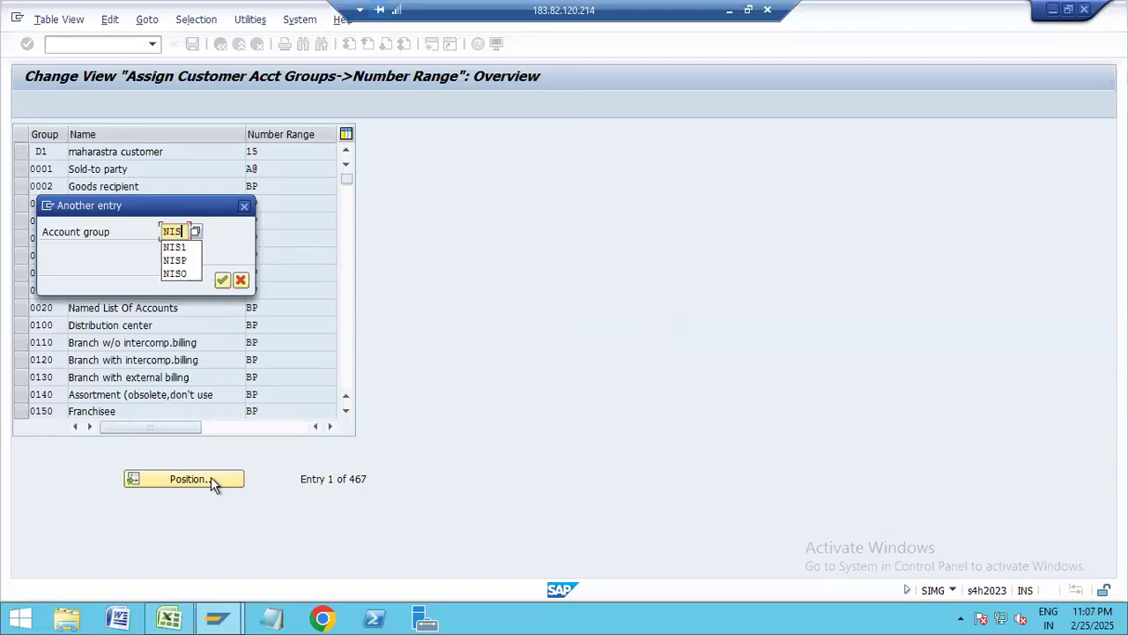
pyautogui.write('C')
pyautogui.press('Return')
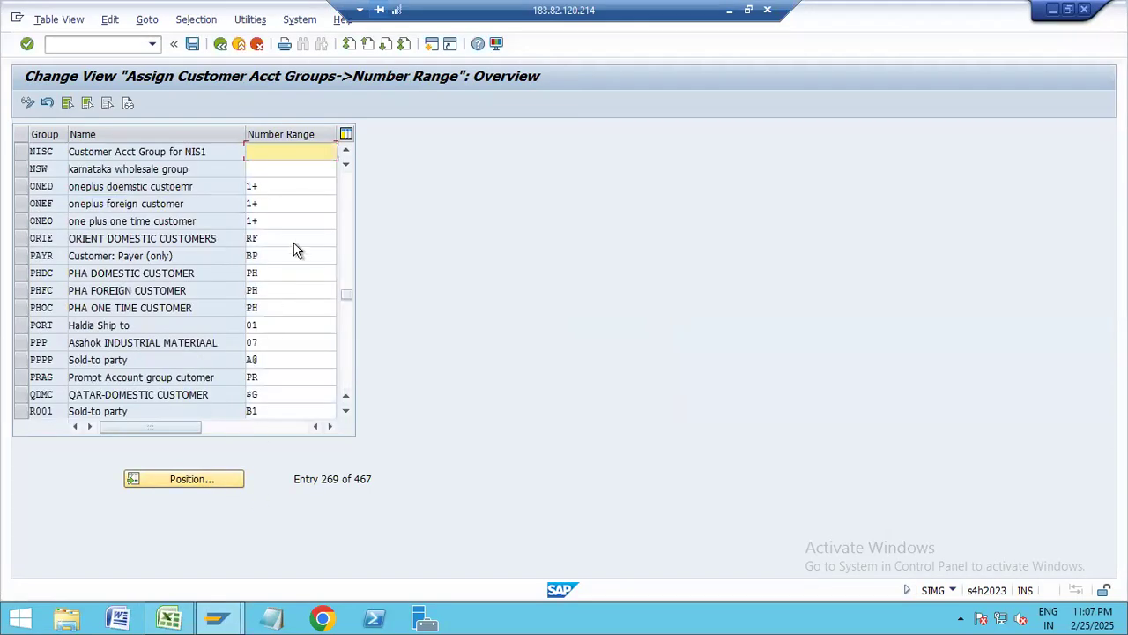
# Step: Assign number range N1 to account group NISC, save it under the proposed customizing request, and return to the IMG structure
pyautogui.write('N1')
pyautogui.press('Return')
pyautogui.click(192, 44)
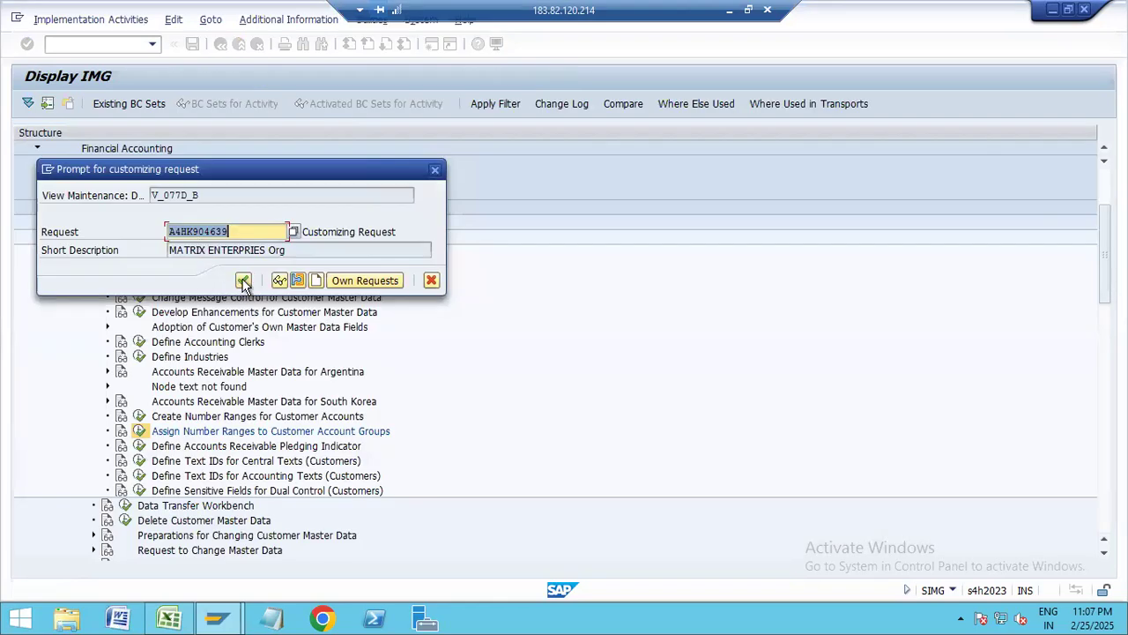
pyautogui.click(244, 281)
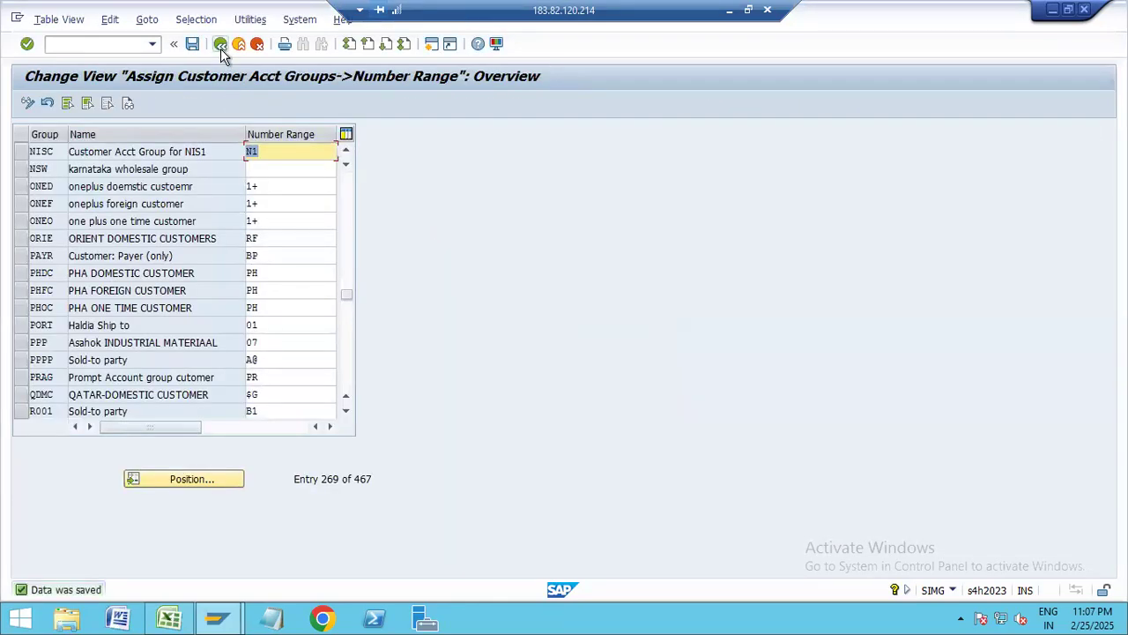
pyautogui.click(220, 45)
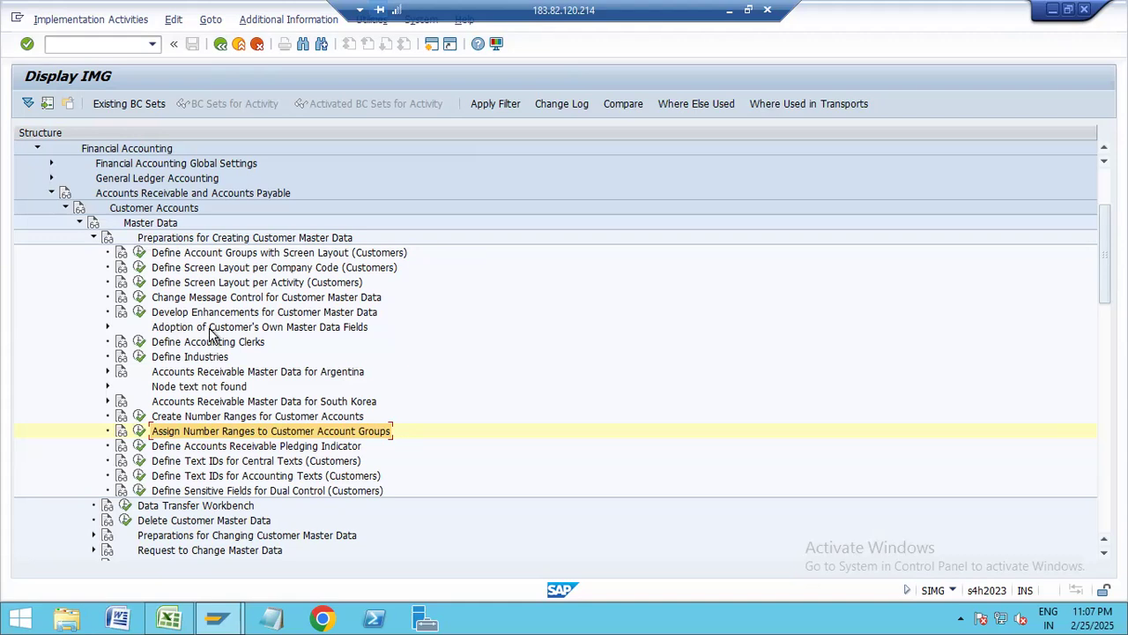
# Step: Collapse the Financial Accounting node and expand Cross-Application Components in the IMG structure
pyautogui.click(193, 380)
pyautogui.scroll(-2, 192, 377)
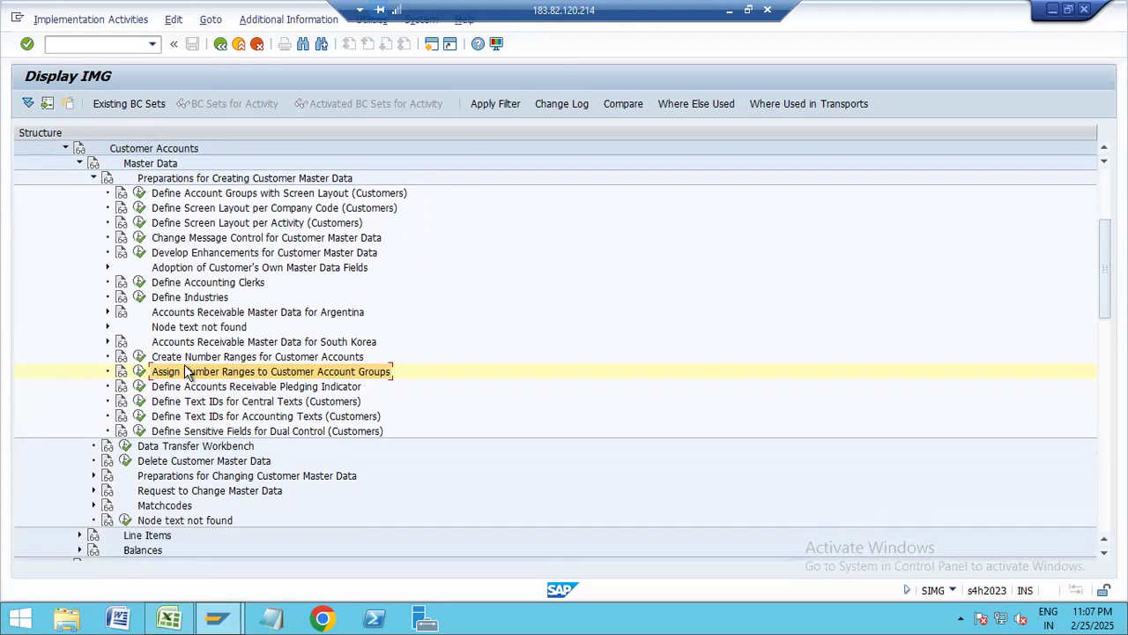
pyautogui.scroll(2, 110, 260)
pyautogui.scroll(1, 106, 265)
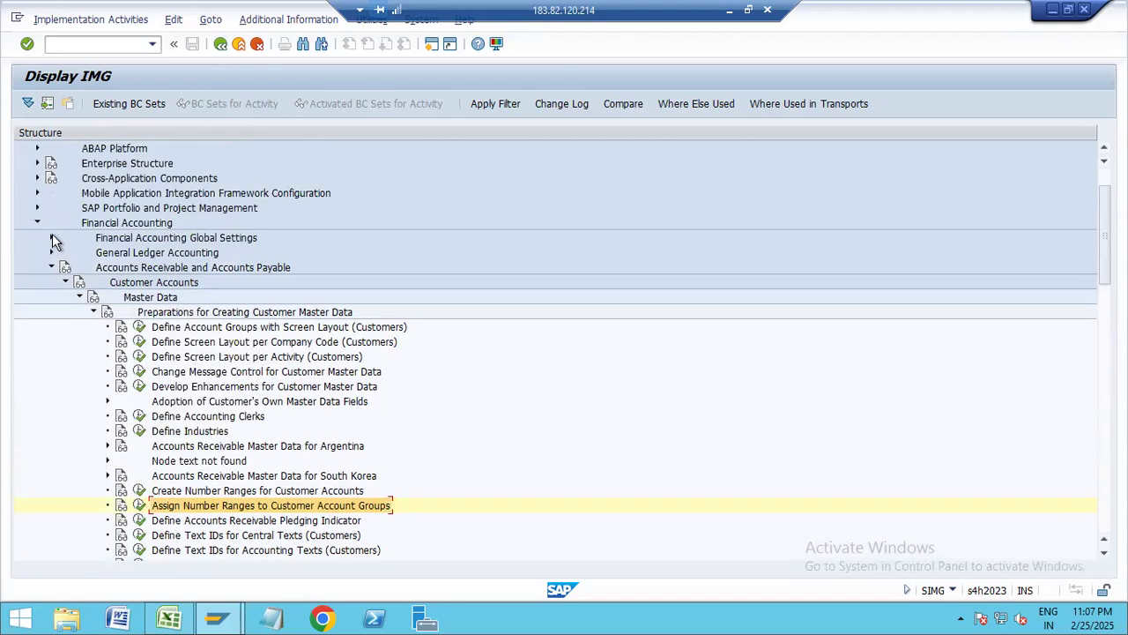
pyautogui.click(36, 223)
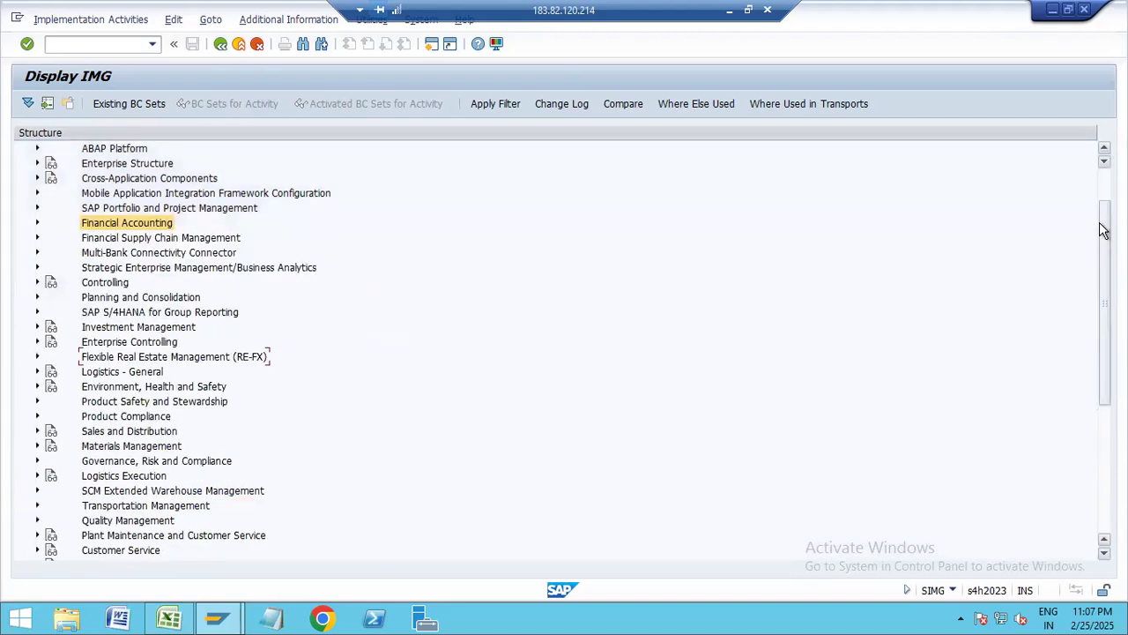
pyautogui.scroll(3, 1101, 229)
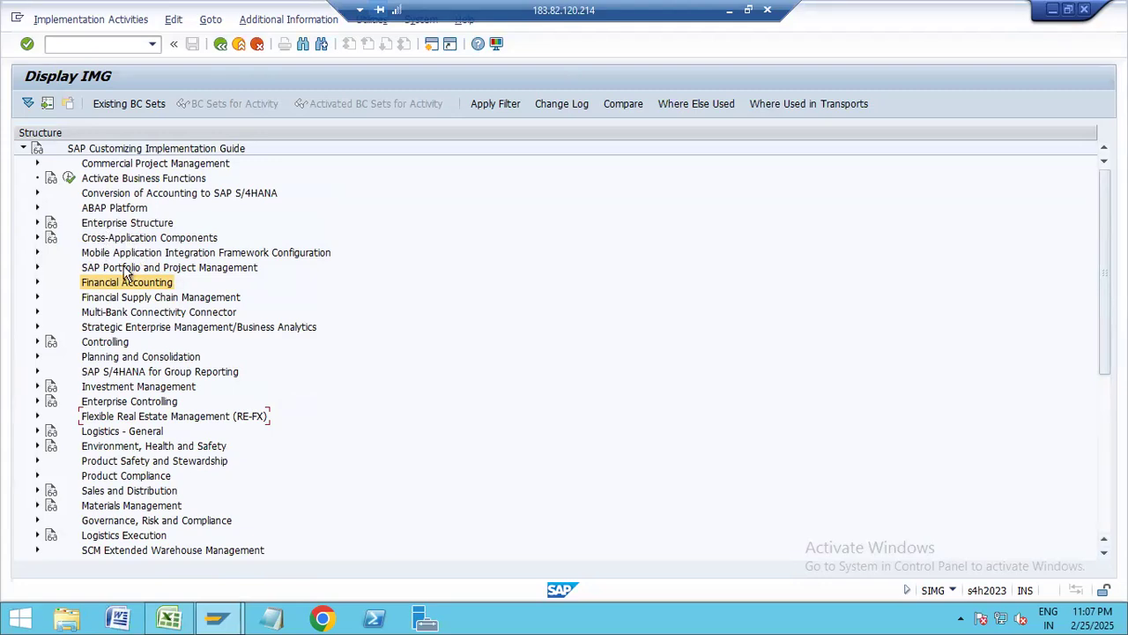
pyautogui.click(37, 238)
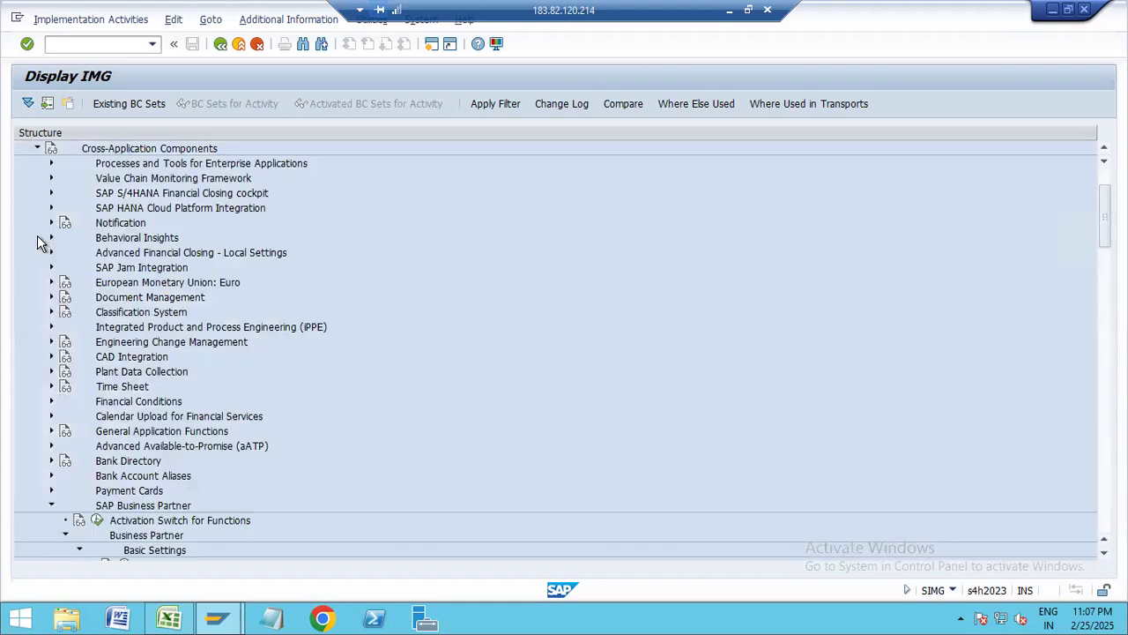
# Step: Trace the path SAP Business Partner > Business Partner > Basic Settings > Number Ranges and Groupings under Cross-Application Components
pyautogui.scroll(2, 169, 220)
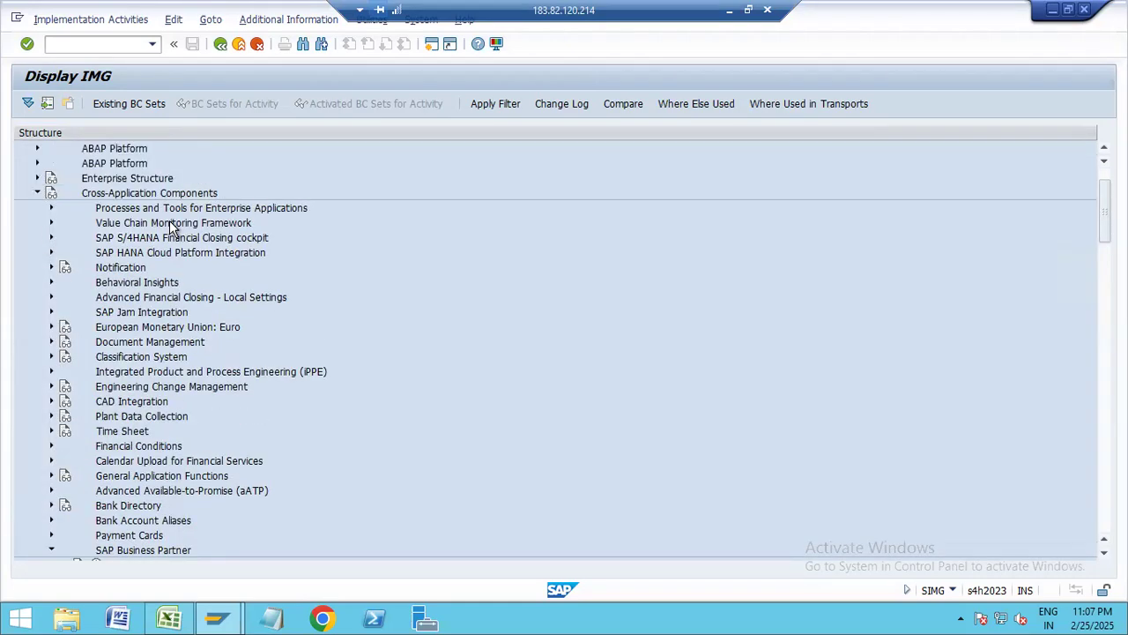
pyautogui.scroll(-1, 188, 434)
pyautogui.scroll(-4, 188, 434)
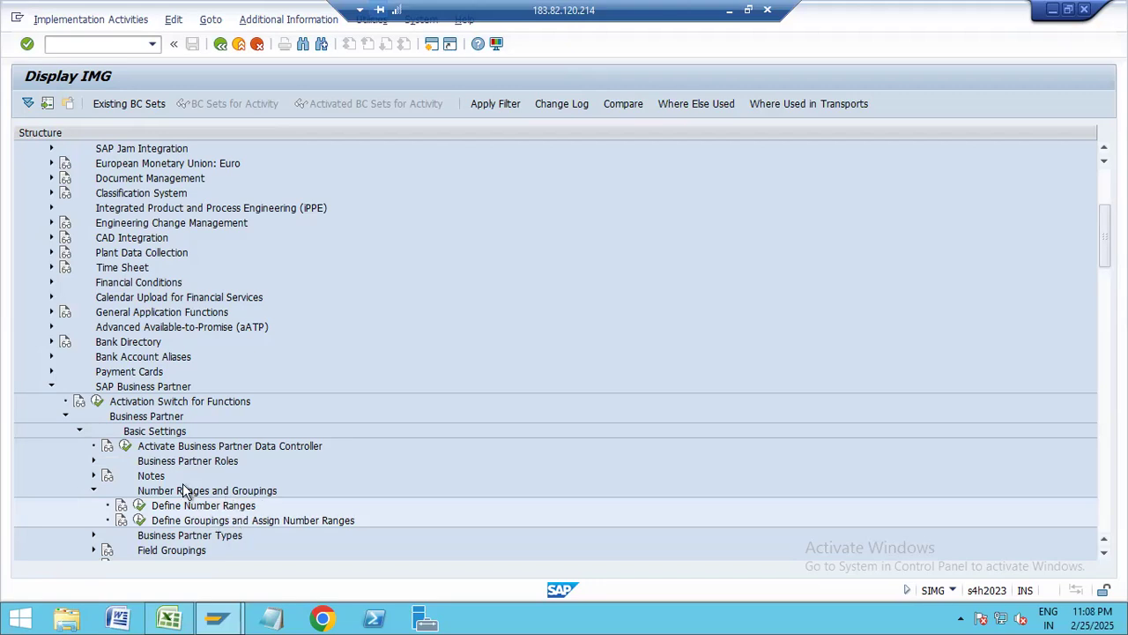
pyautogui.scroll(5, 183, 475)
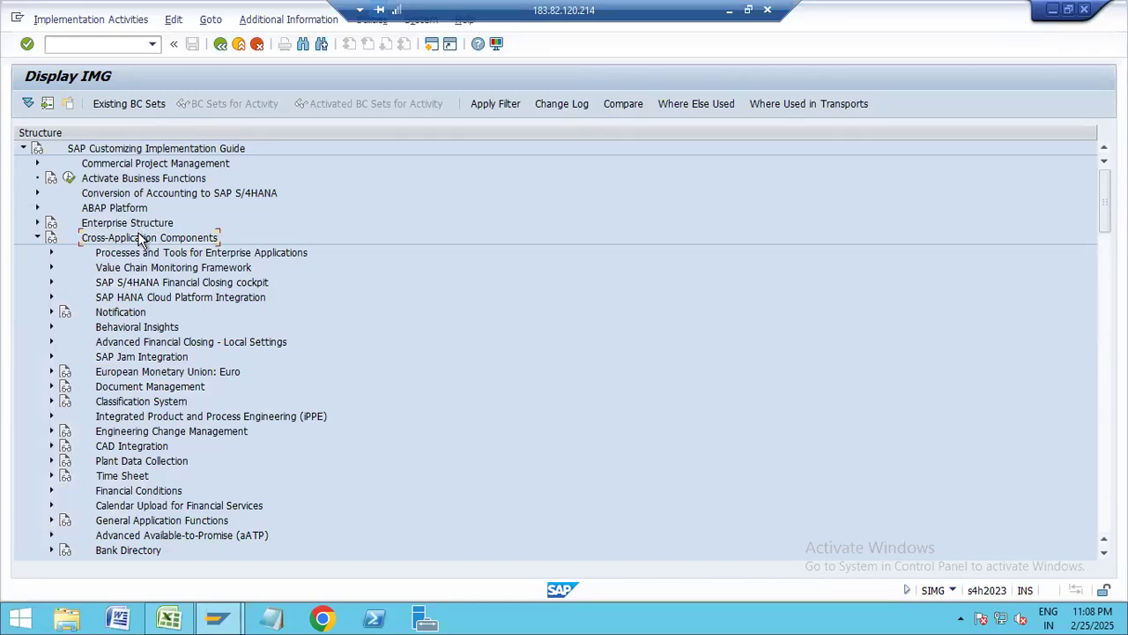
pyautogui.scroll(-3, 182, 361)
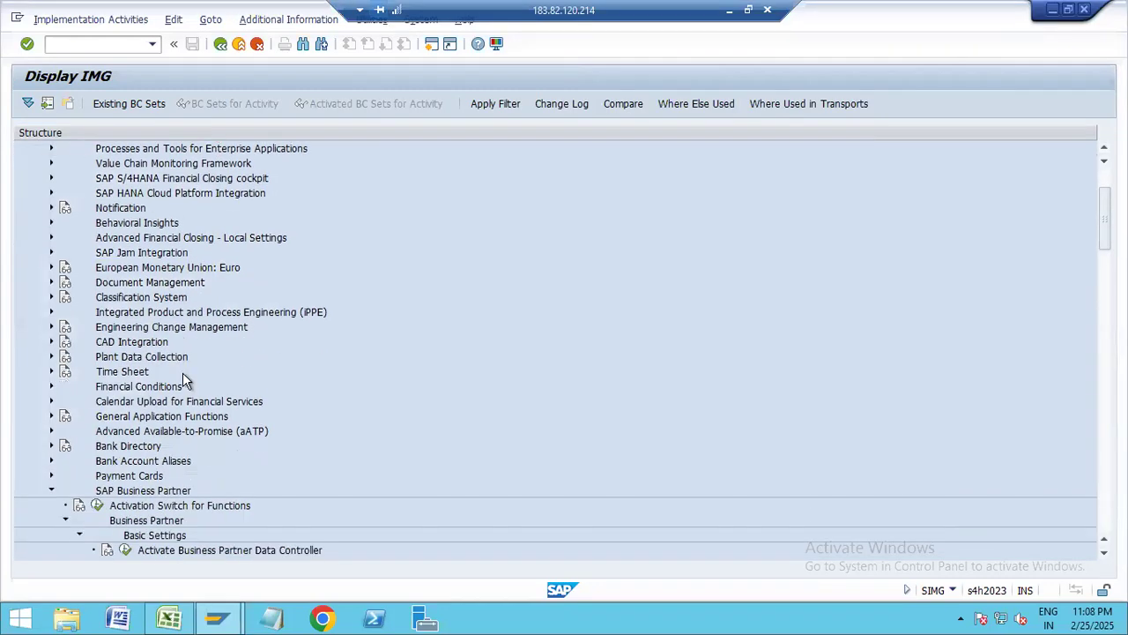
pyautogui.scroll(-3, 177, 446)
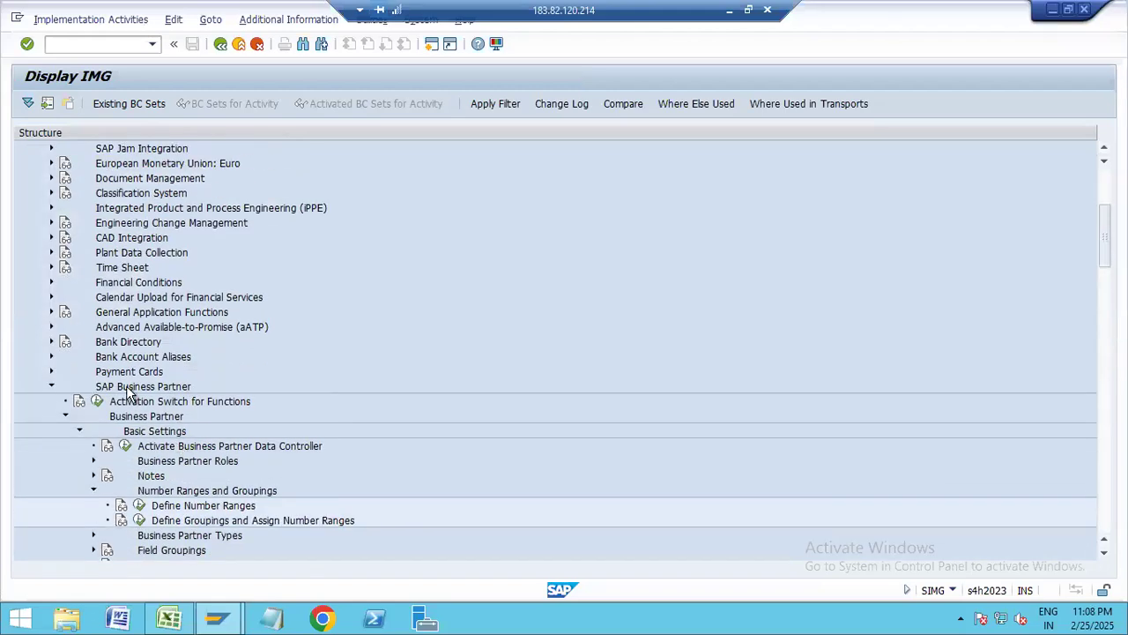
pyautogui.scroll(-2, 146, 375)
pyautogui.press('Down')
pyautogui.scroll(-2, 196, 401)
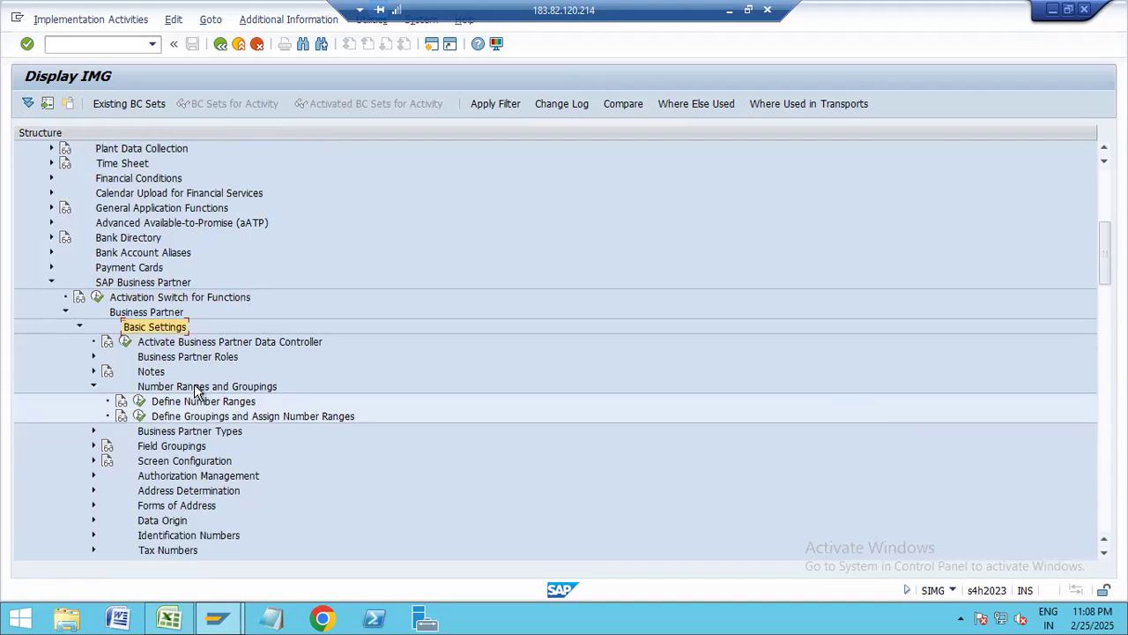
pyautogui.click(171, 343)
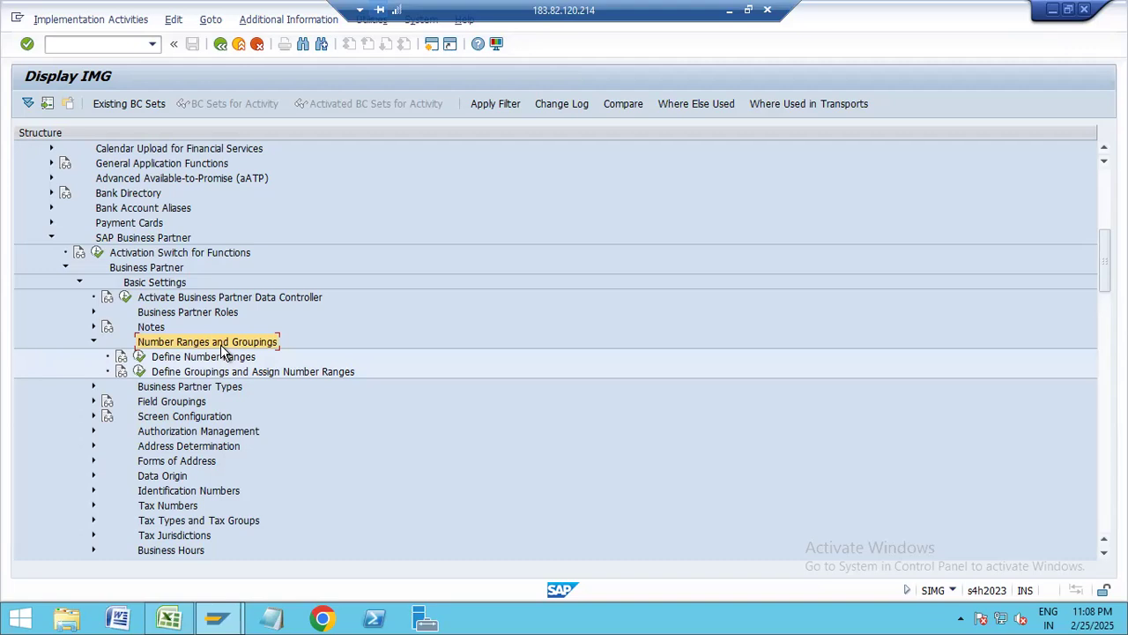
# Step: Start the Define Number Ranges activity for business partners and open the BU_PARTNER intervals for editing
pyautogui.scroll(-1, 202, 348)
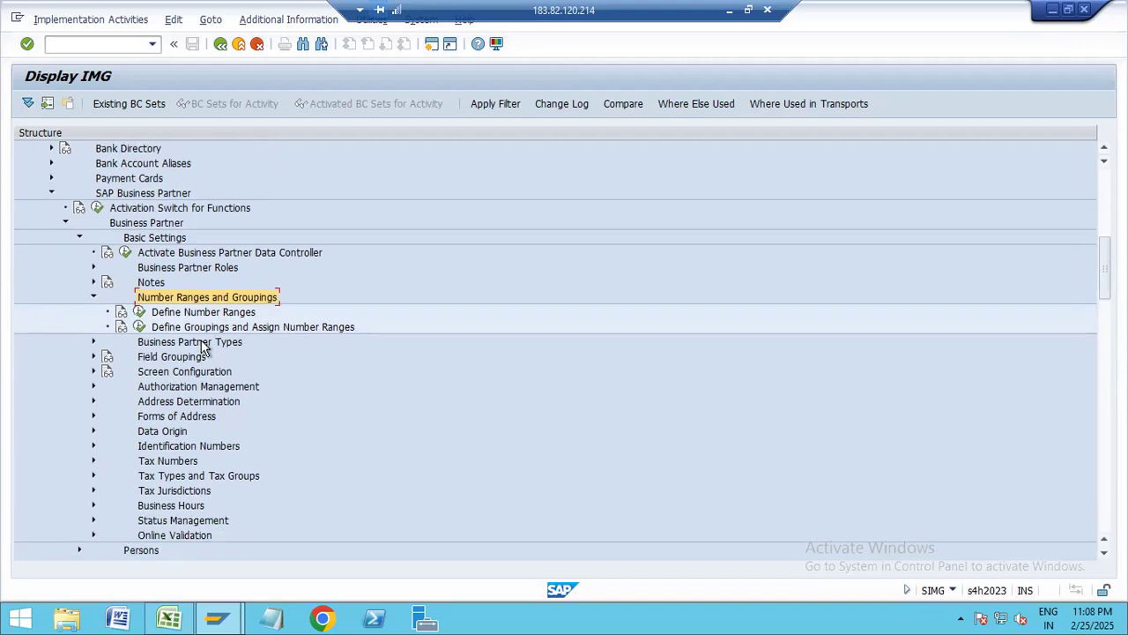
pyautogui.click(182, 314)
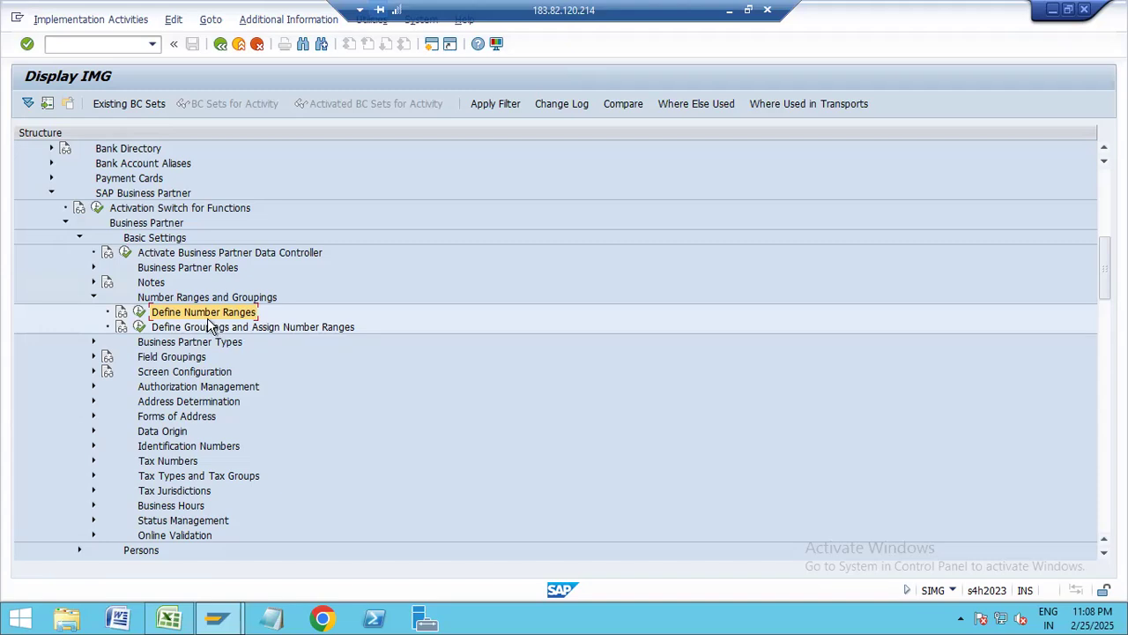
pyautogui.click(140, 314)
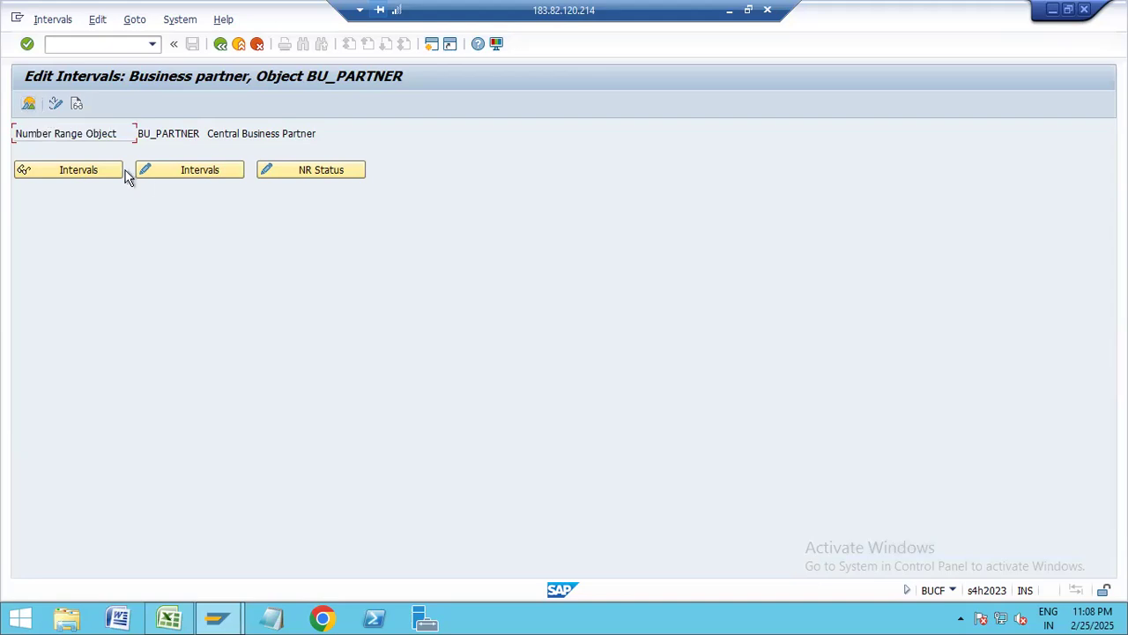
pyautogui.click(185, 169)
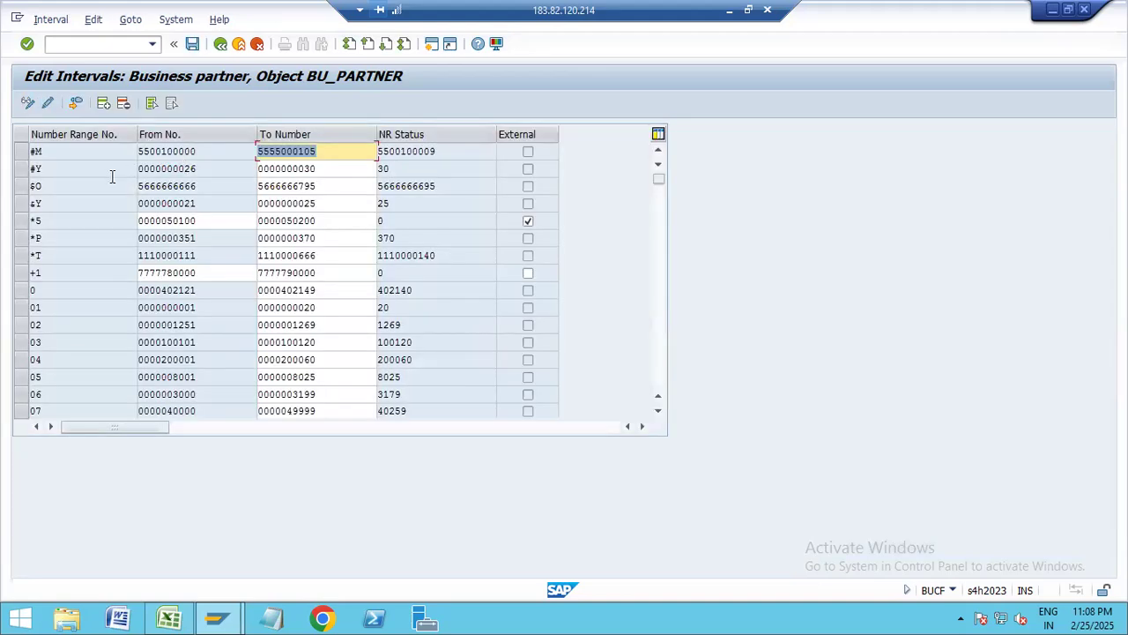
# Step: Review the free number intervals available for the business partner object and close the list
pyautogui.click(75, 106)
pyautogui.moveTo(202, 202); pyautogui.dragTo(480, 203)
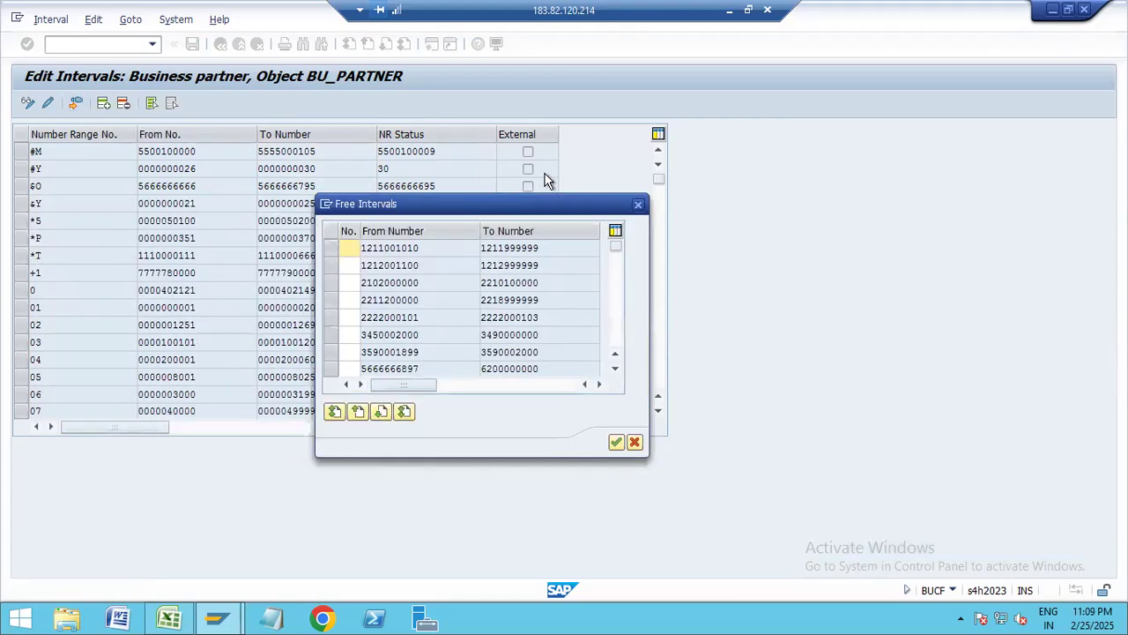
pyautogui.moveTo(546, 181); pyautogui.dragTo(543, 175)
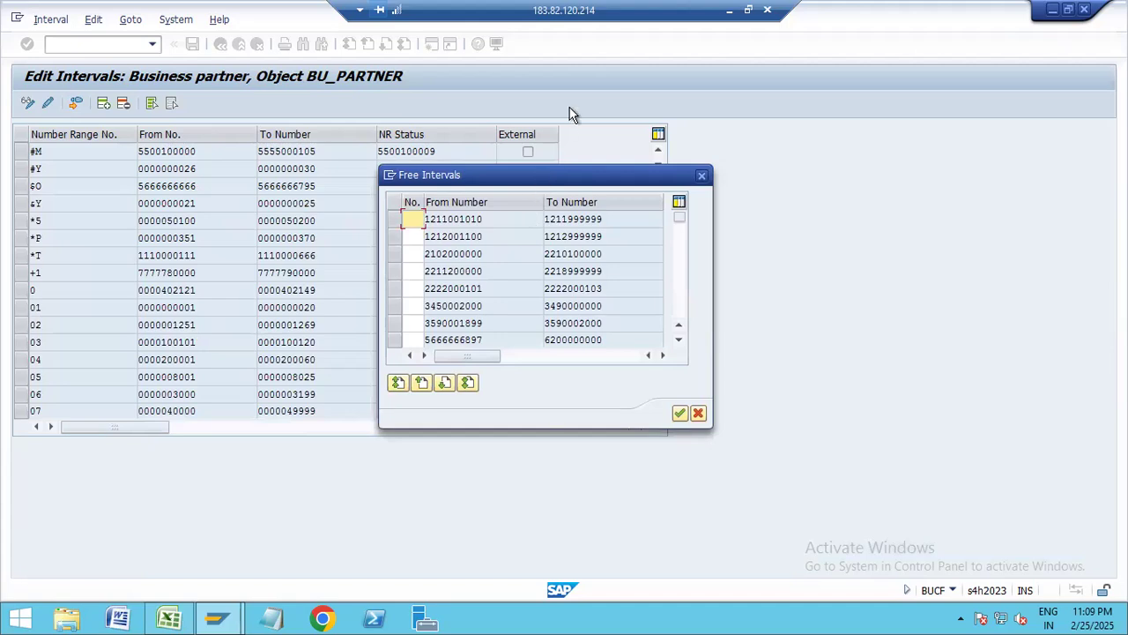
pyautogui.moveTo(568, 113); pyautogui.dragTo(570, 104)
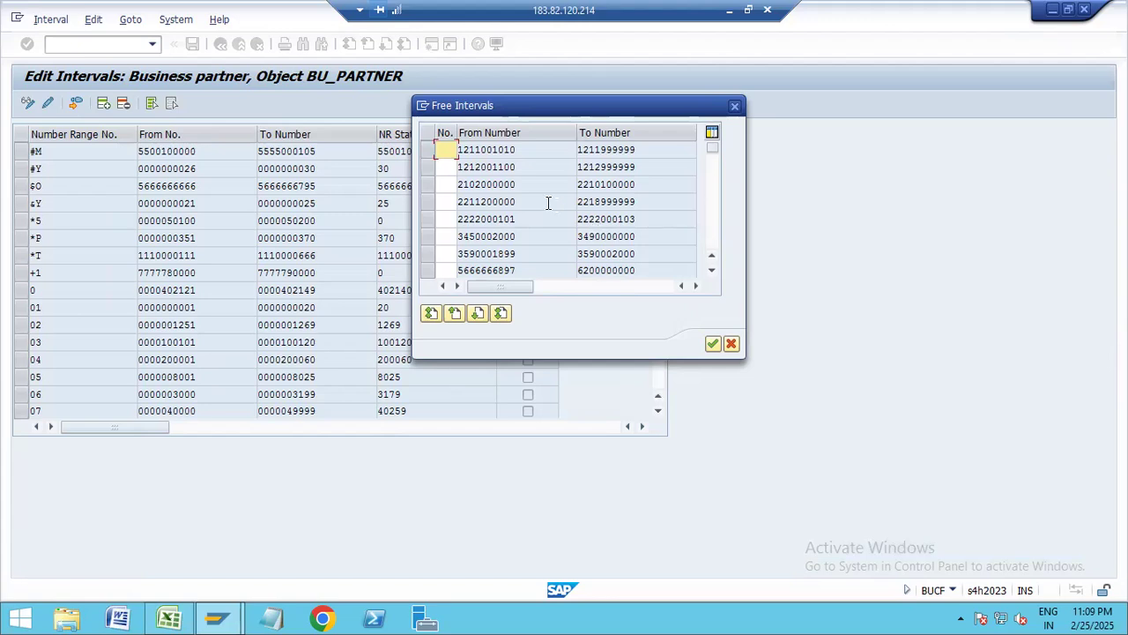
pyautogui.moveTo(530, 109); pyautogui.dragTo(635, 87)
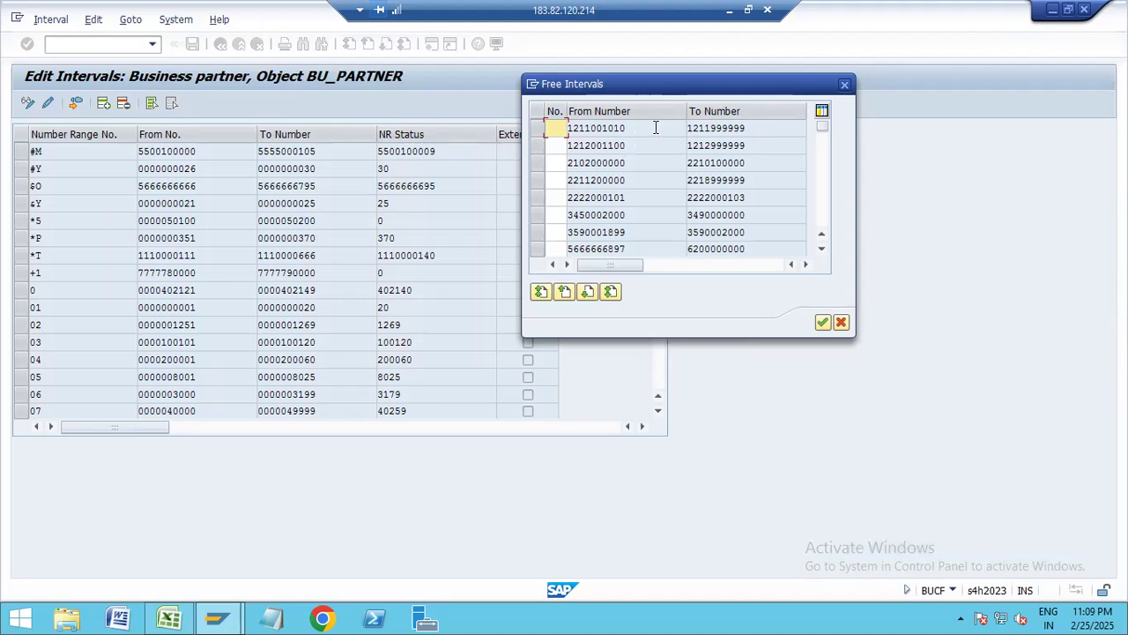
pyautogui.click(845, 85)
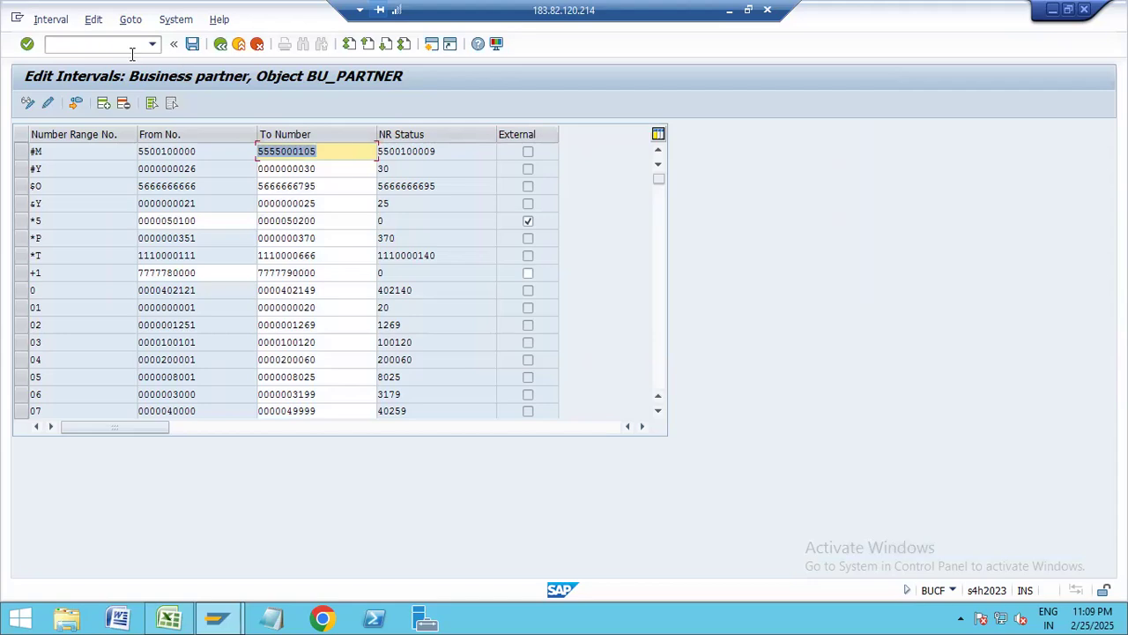
pyautogui.click(110, 45)
pyautogui.write('712101')
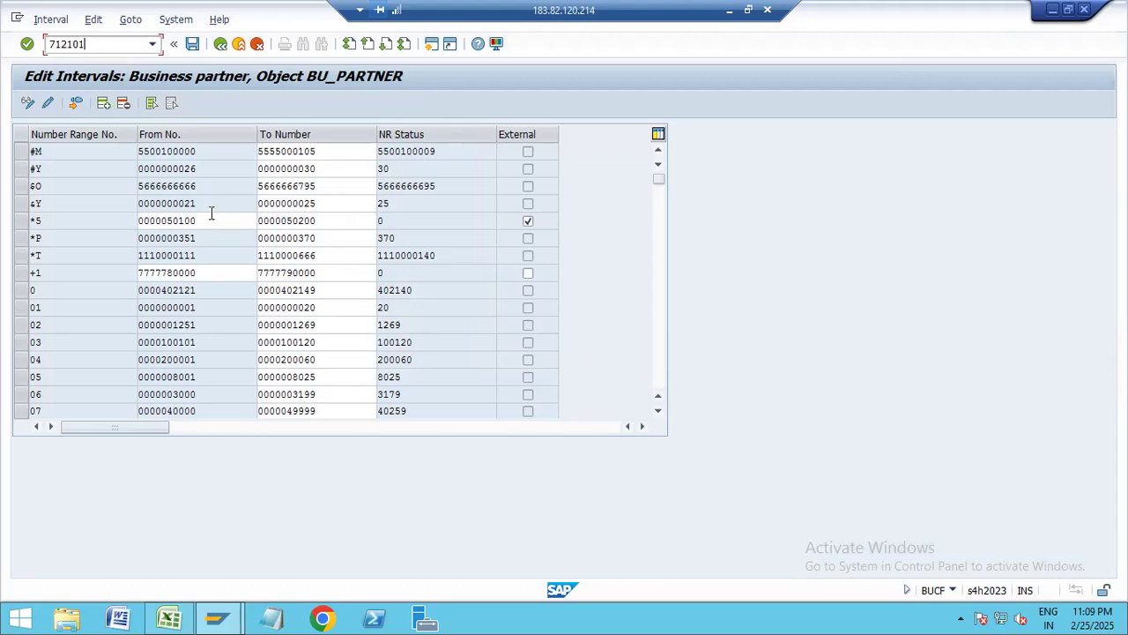
pyautogui.press('Tab')
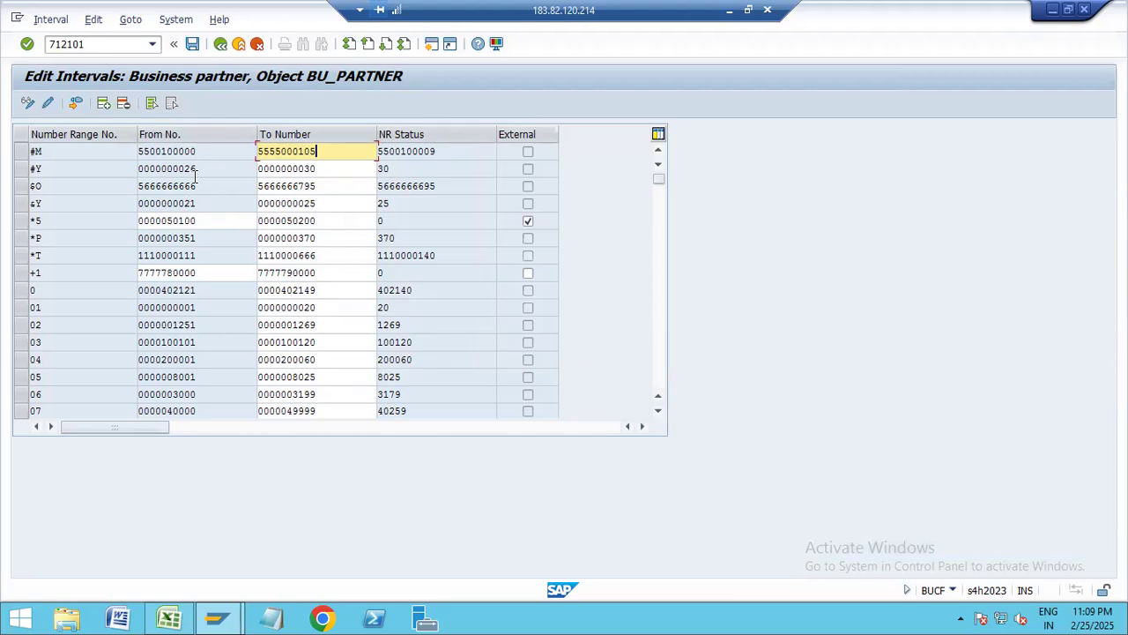
pyautogui.click(223, 41)
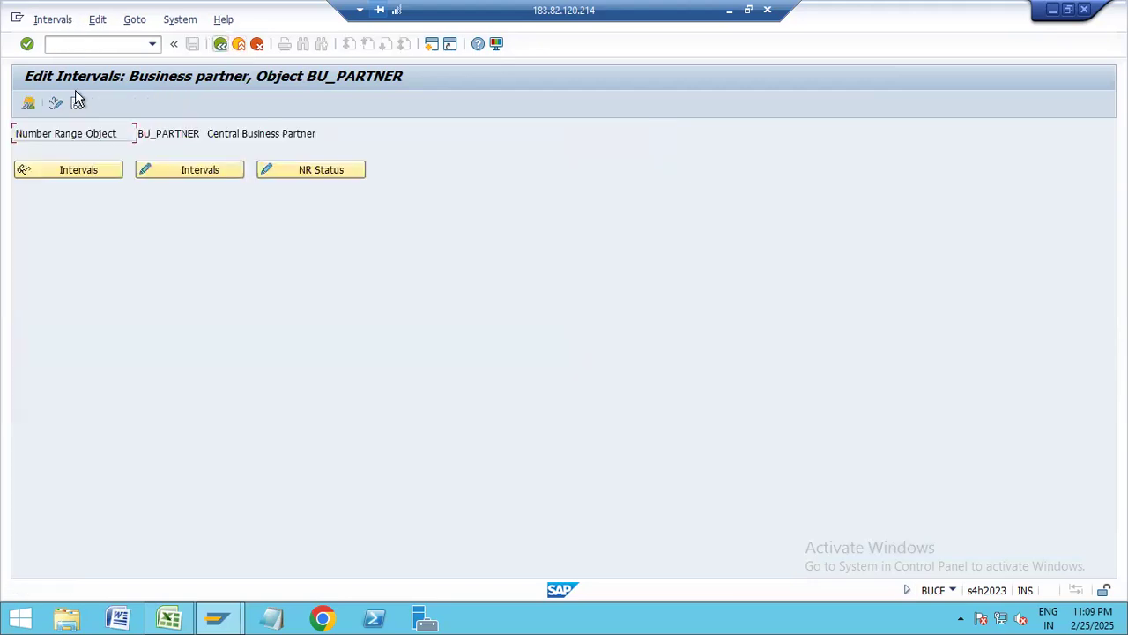
# Step: Display the business partner number range overview, sort it ascending by From Number, and look for the range containing 712101
pyautogui.click(30, 104)
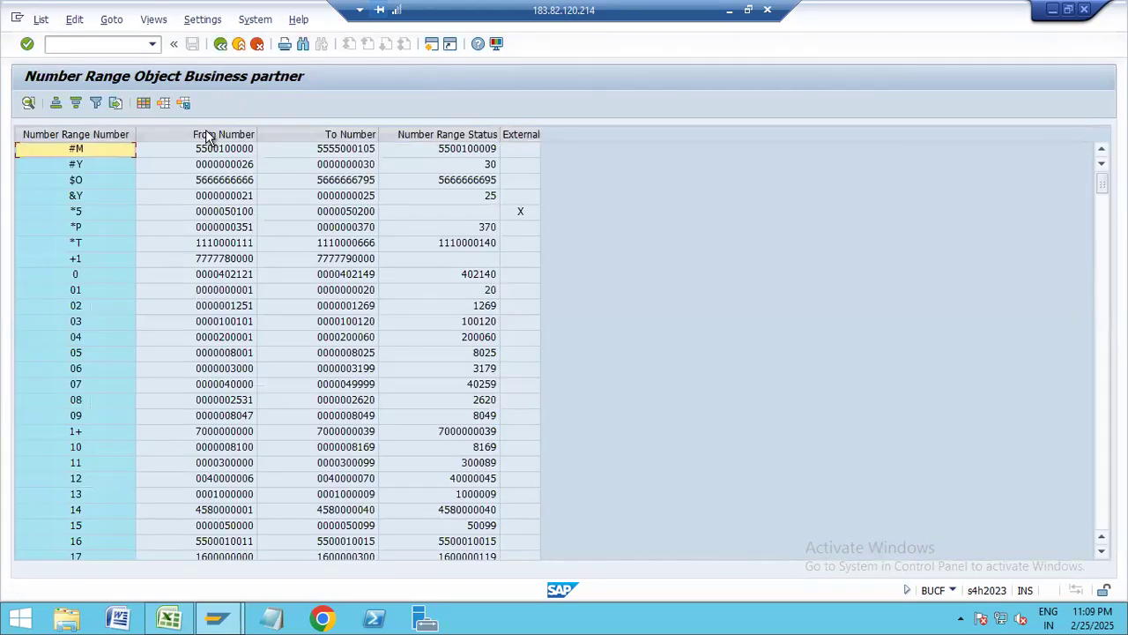
pyautogui.click(202, 135)
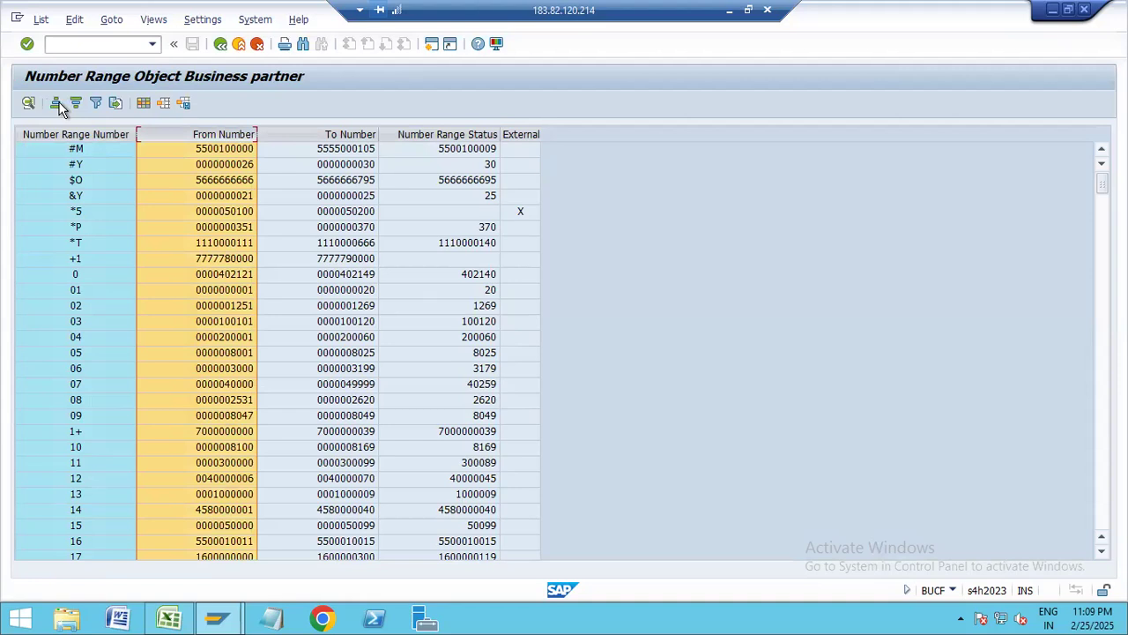
pyautogui.click(55, 103)
pyautogui.click(114, 44)
pyautogui.write('712101')
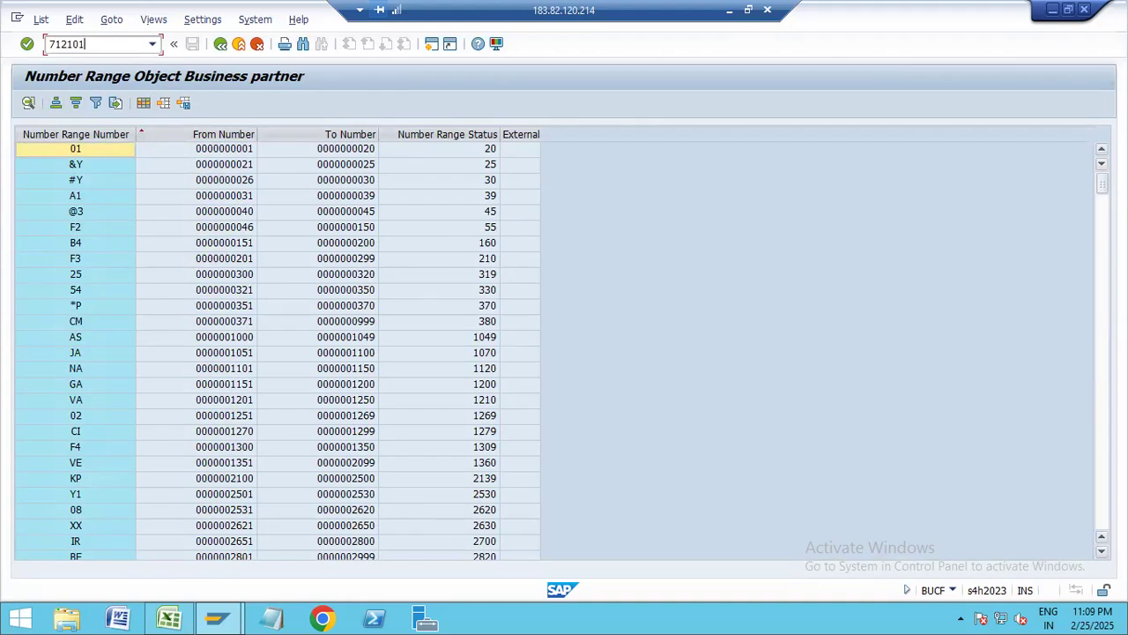
pyautogui.press('Return')
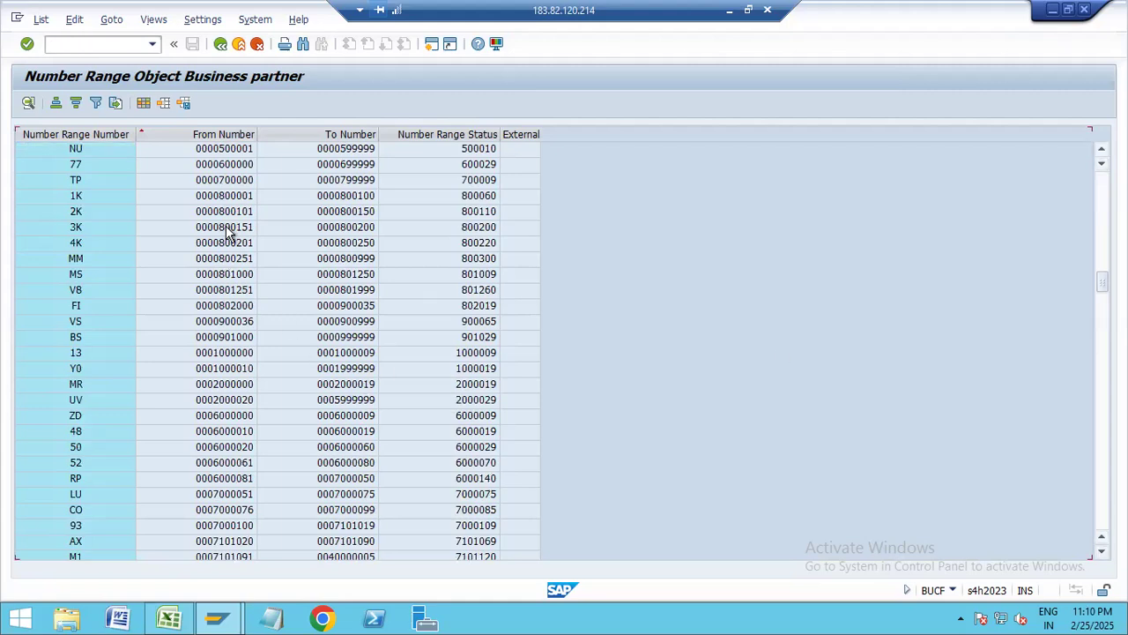
# Step: Leave the business partner number range overview and reopen the BU_PARTNER intervals for editing
pyautogui.click(88, 43)
pyautogui.write('712101')
pyautogui.click(220, 46)
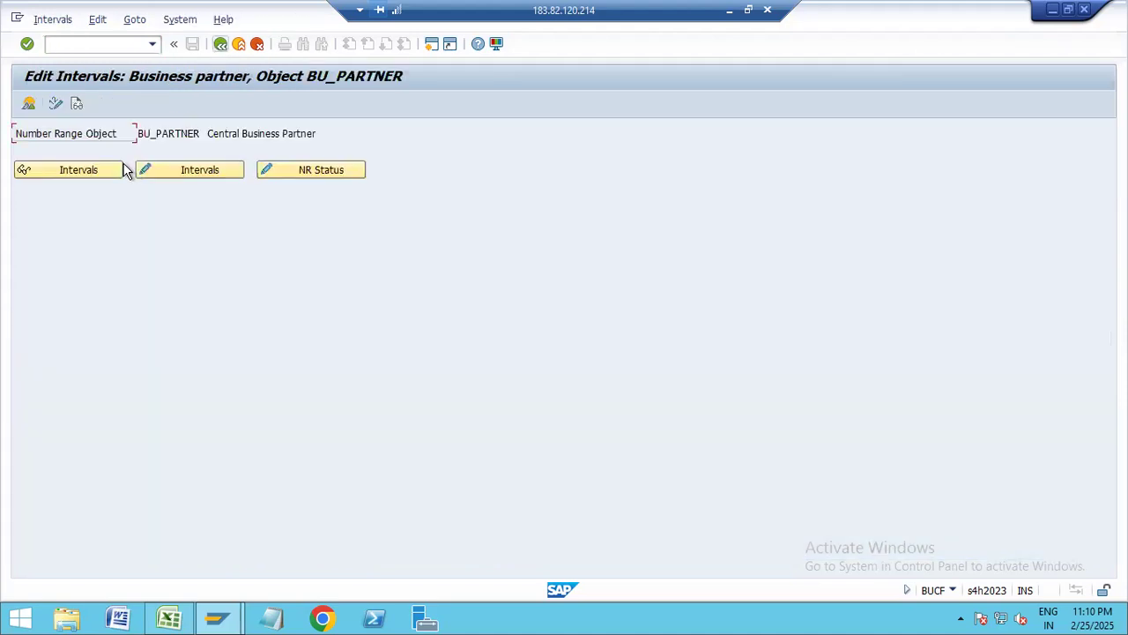
pyautogui.click(190, 172)
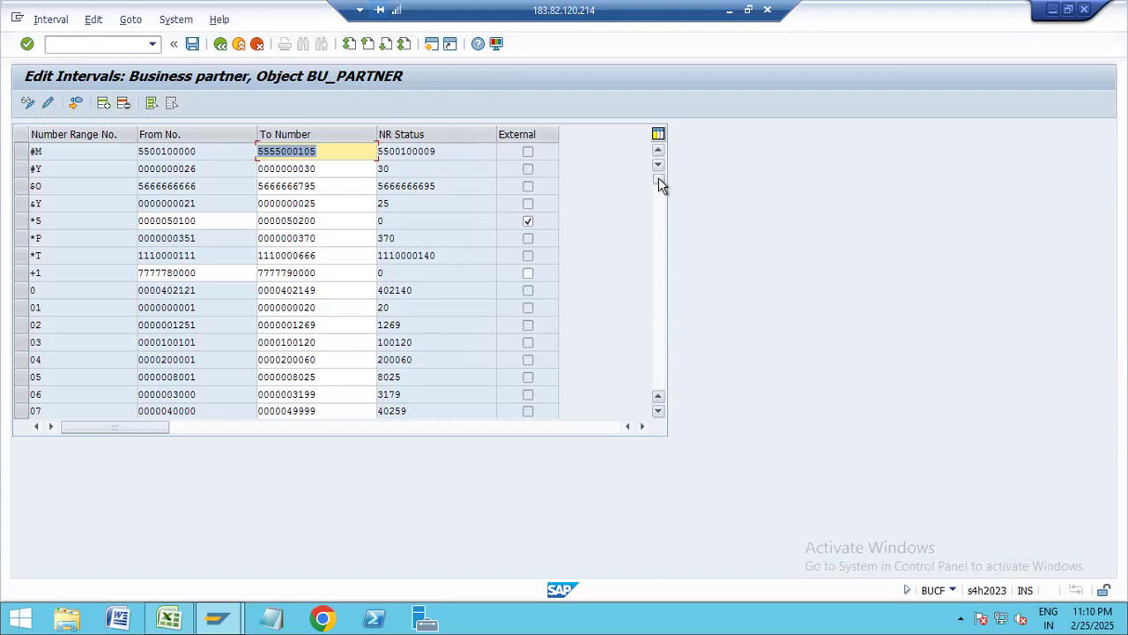
pyautogui.moveTo(659, 179); pyautogui.dragTo(663, 357)
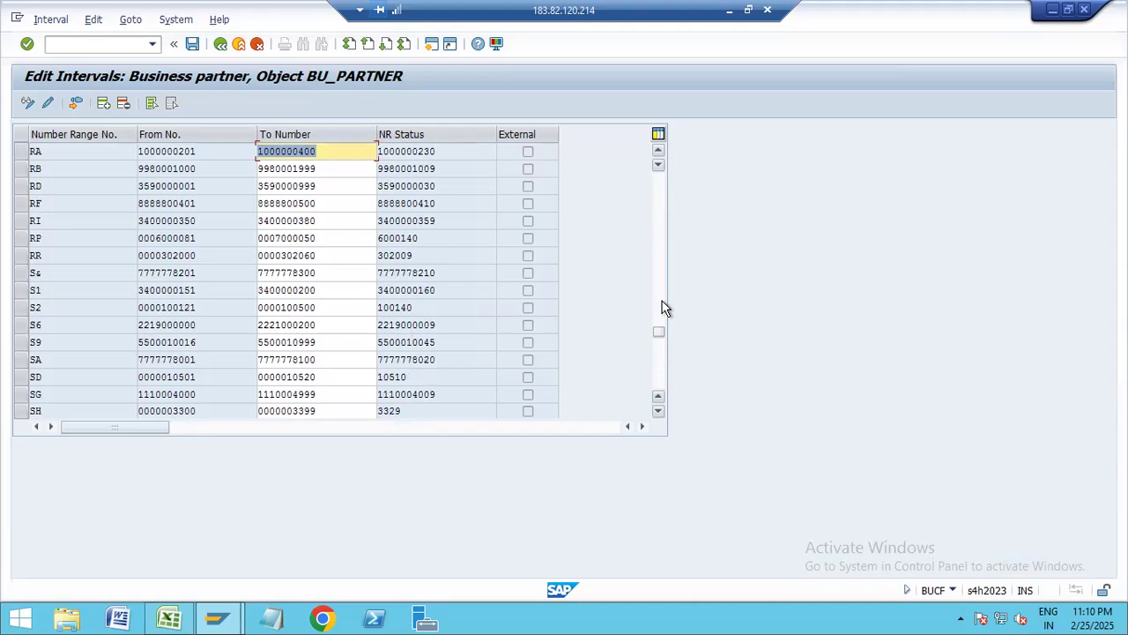
pyautogui.click(662, 372)
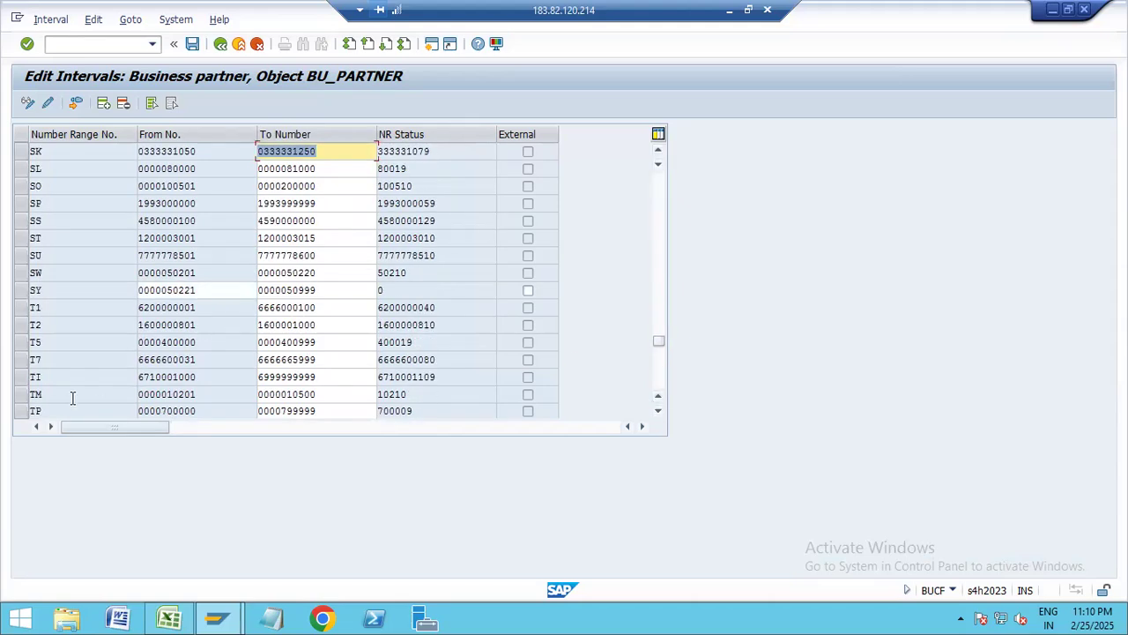
pyautogui.click(659, 410)
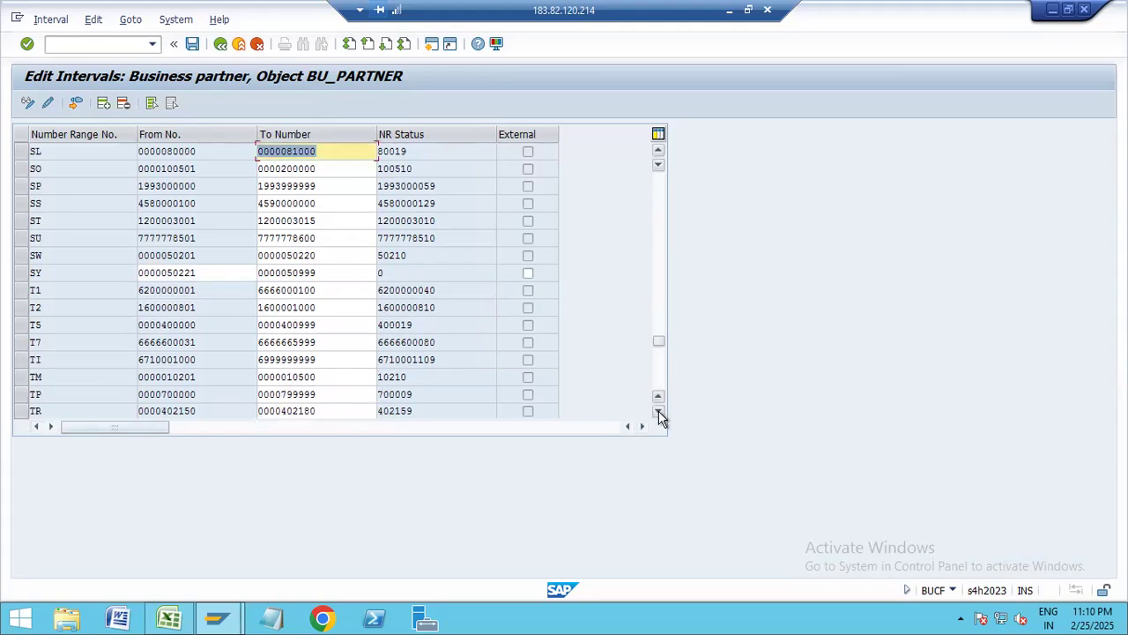
pyautogui.click(658, 410)
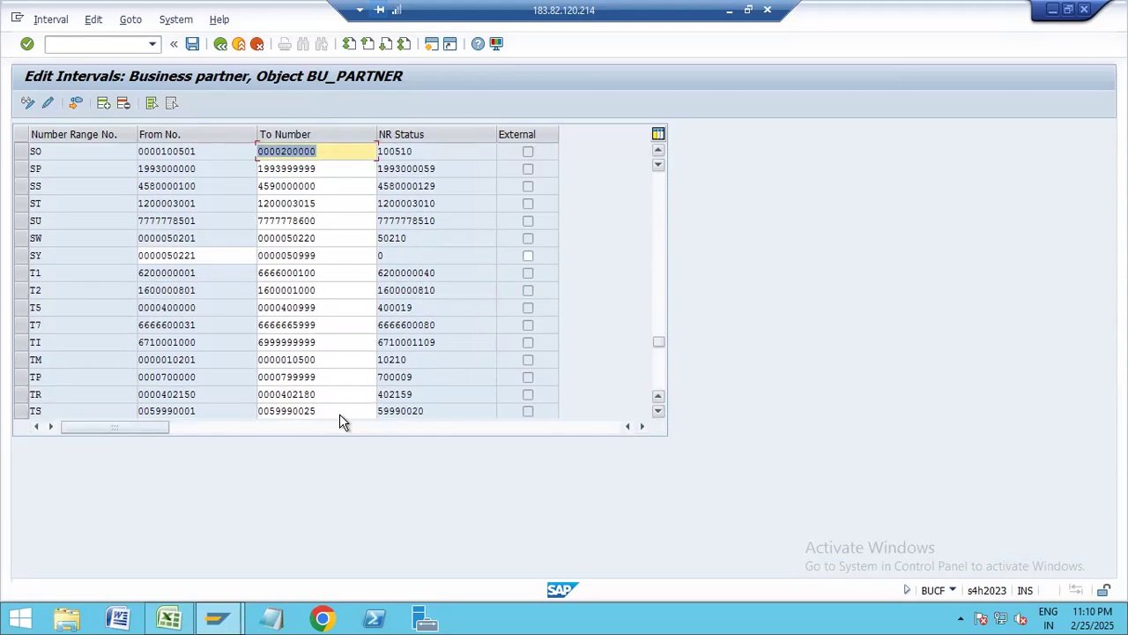
pyautogui.doubleClick(283, 376)
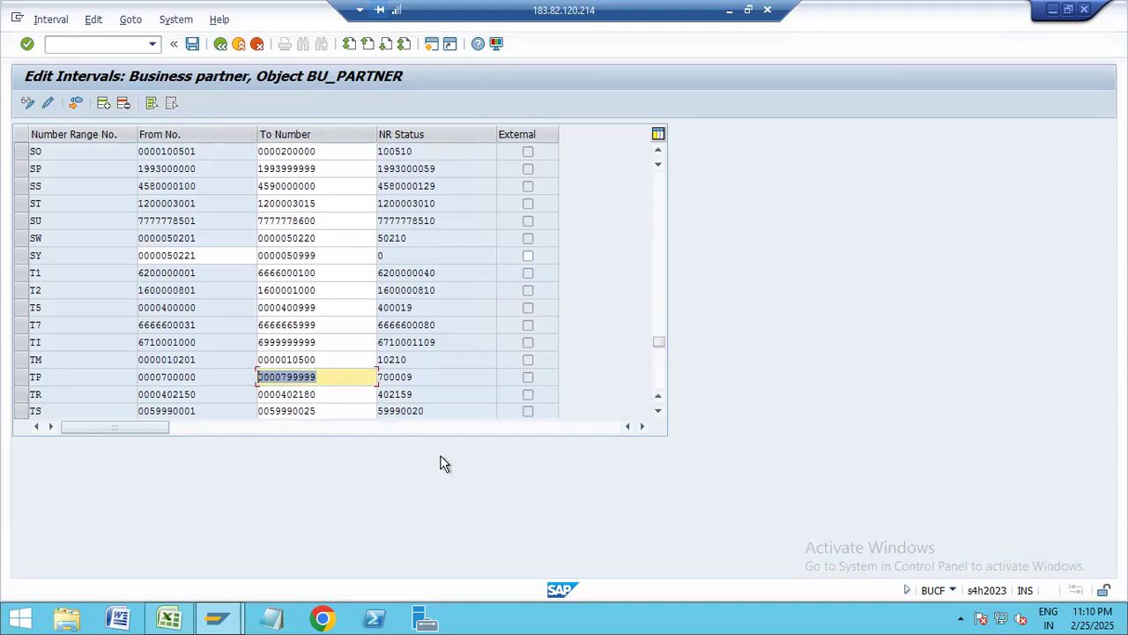
pyautogui.write('712101')
pyautogui.press('BackSpace')
pyautogui.write('0')
pyautogui.doubleClick(311, 381)
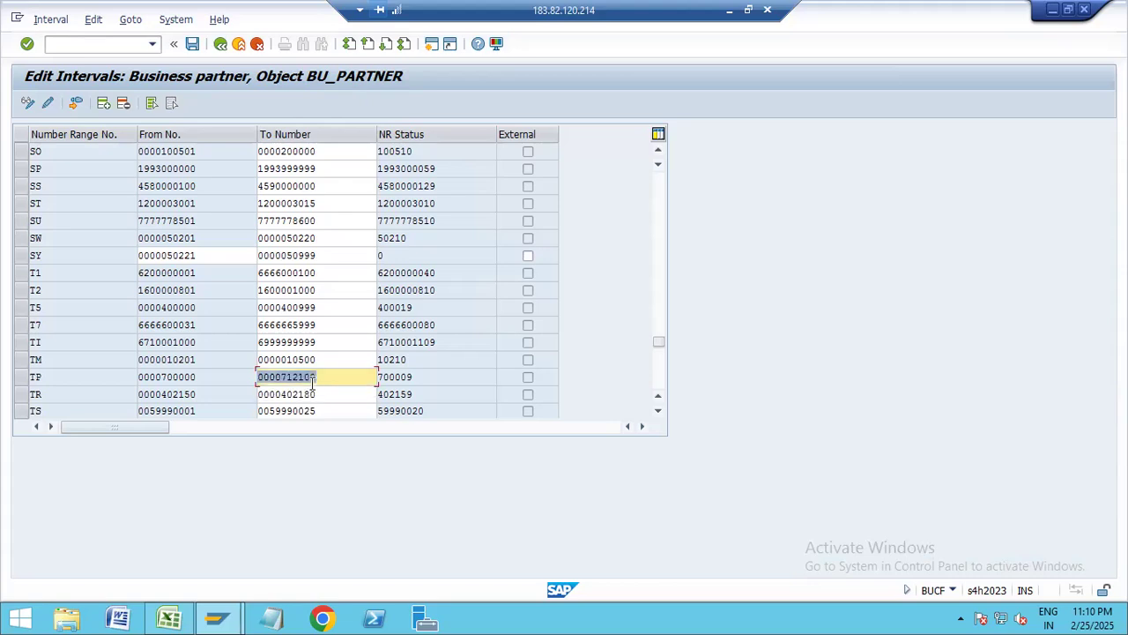
pyautogui.click(76, 104)
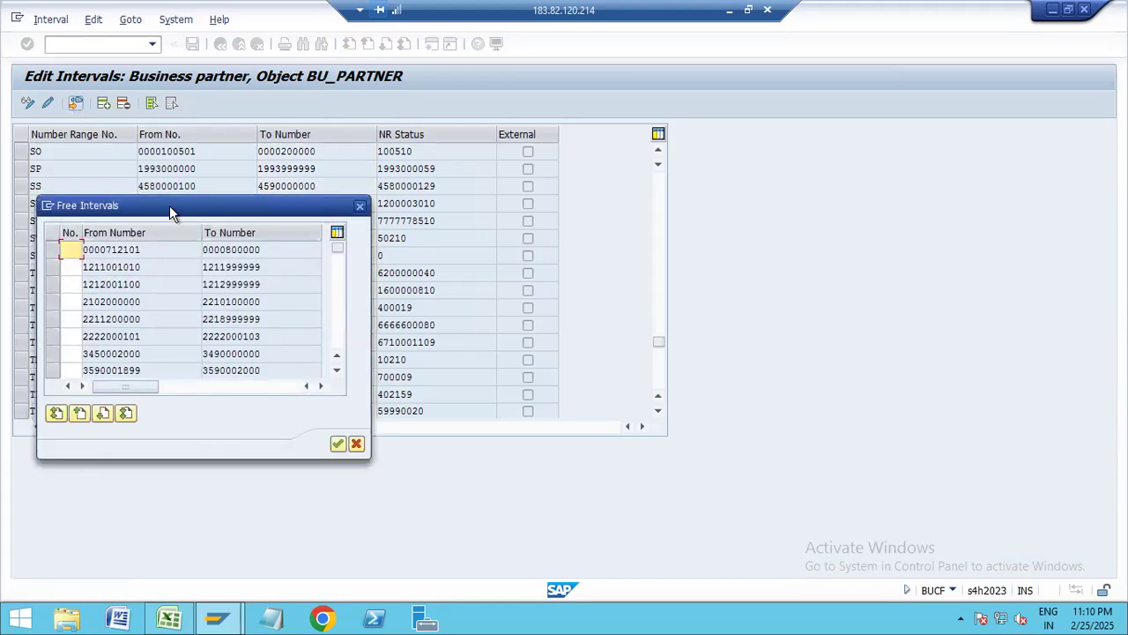
pyautogui.moveTo(182, 211); pyautogui.dragTo(525, 120)
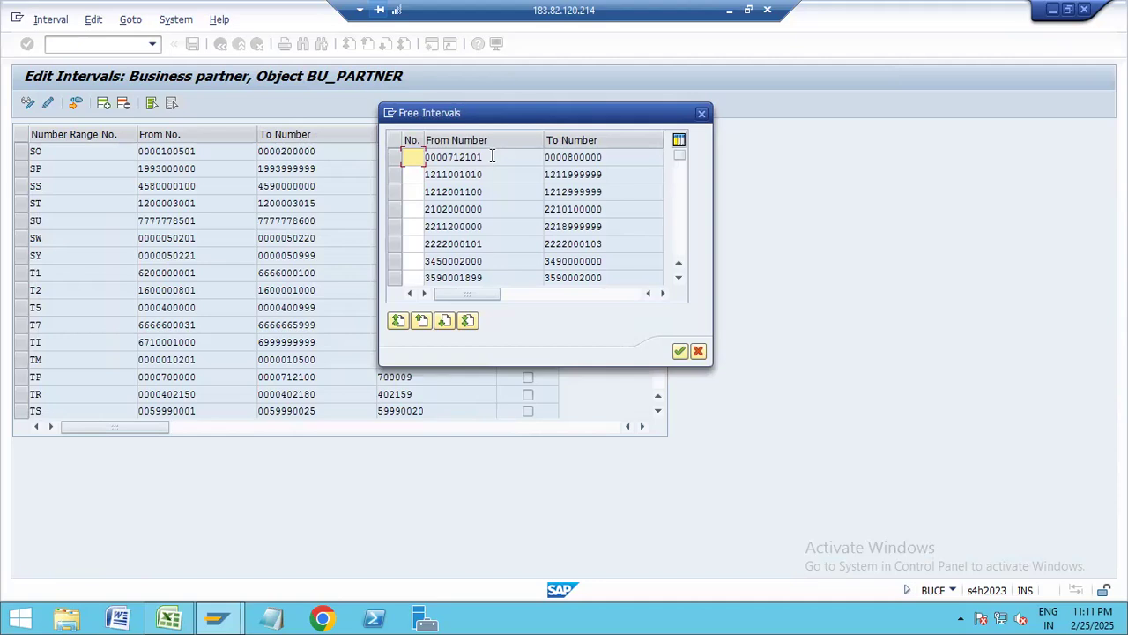
pyautogui.write('N1')
pyautogui.press('BackSpace')
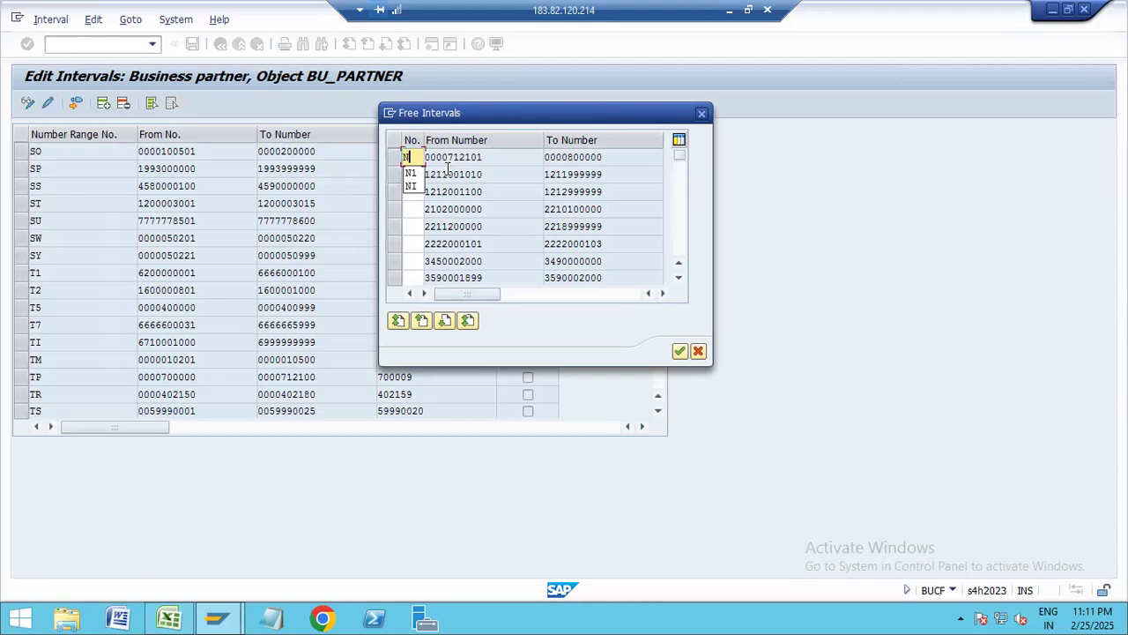
pyautogui.write('B')
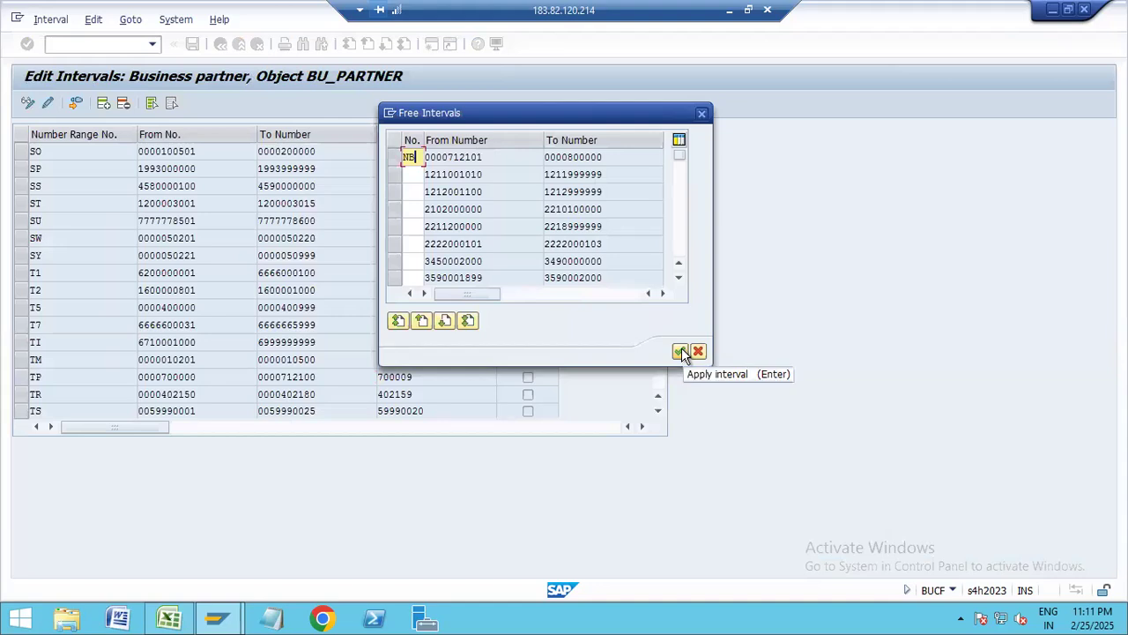
pyautogui.click(394, 158)
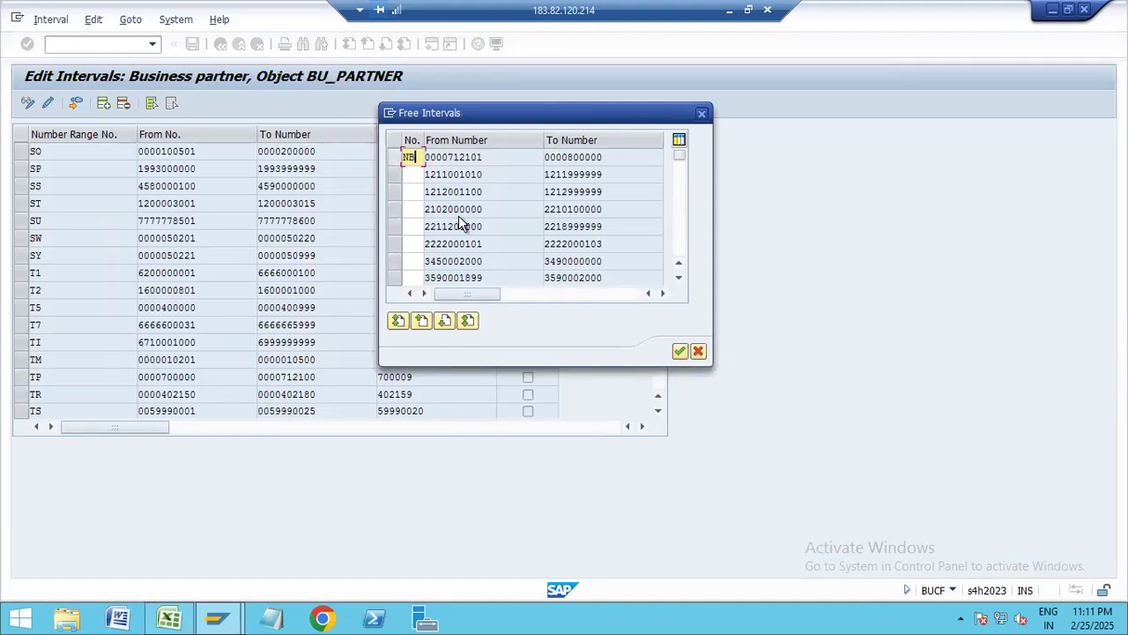
pyautogui.click(680, 352)
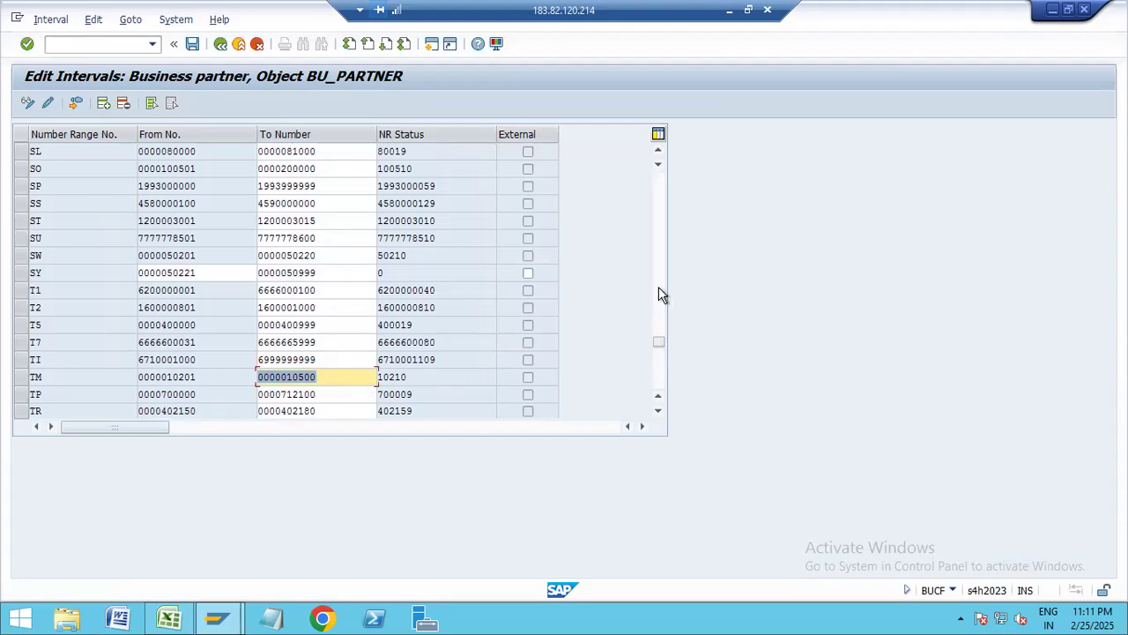
# Step: Locate the new NB interval in the list and set its To Number to 712200
pyautogui.scroll(5, 657, 181)
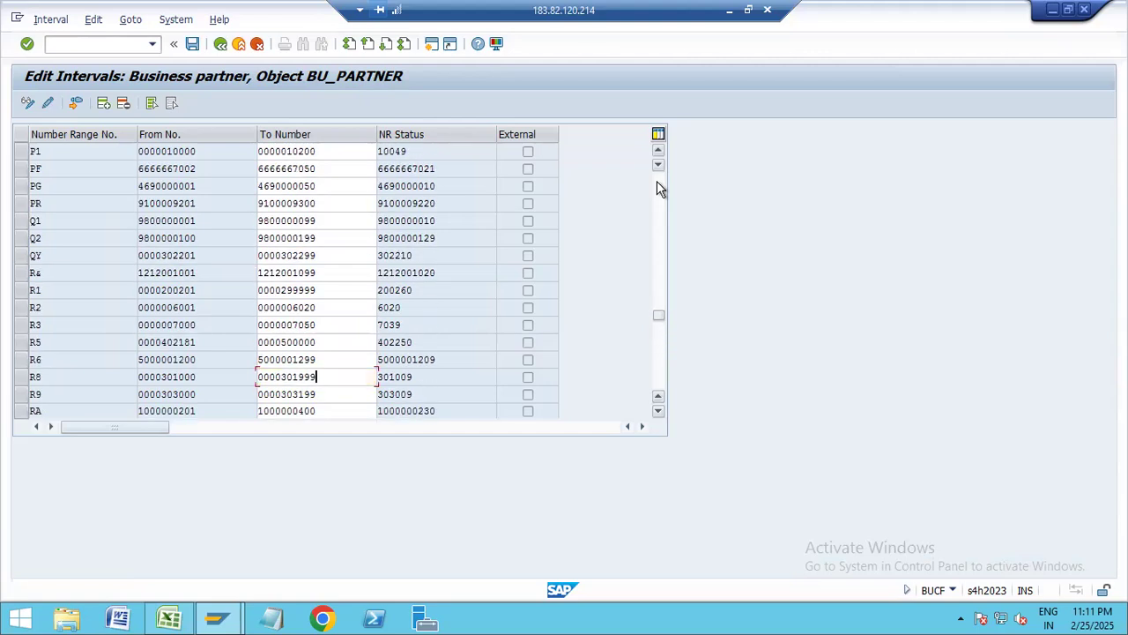
pyautogui.click(656, 353)
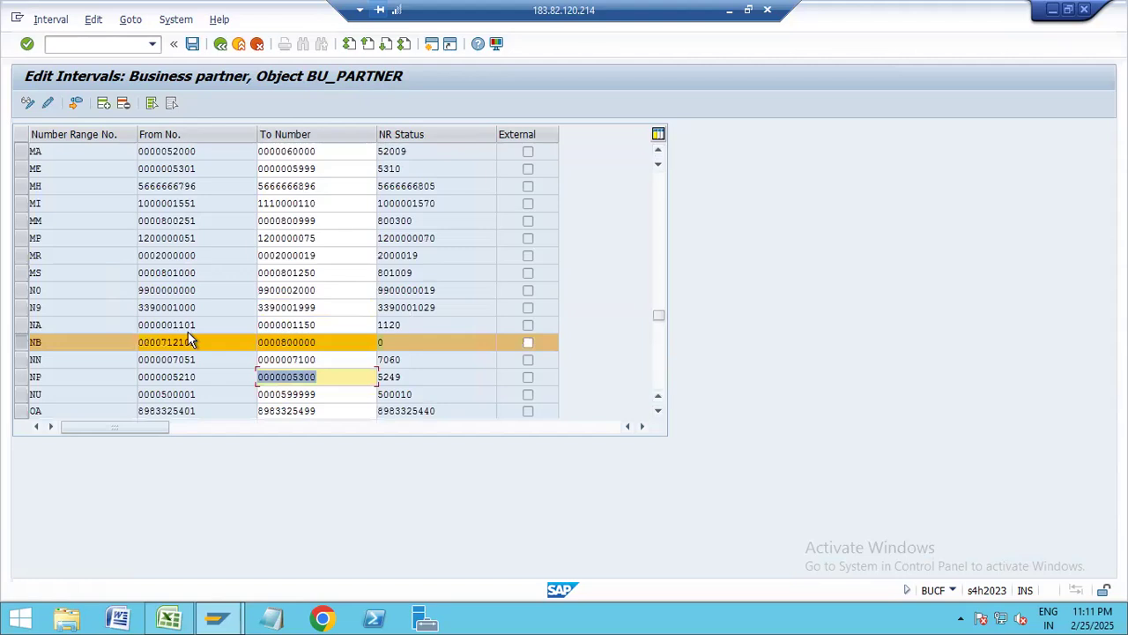
pyautogui.click(323, 342)
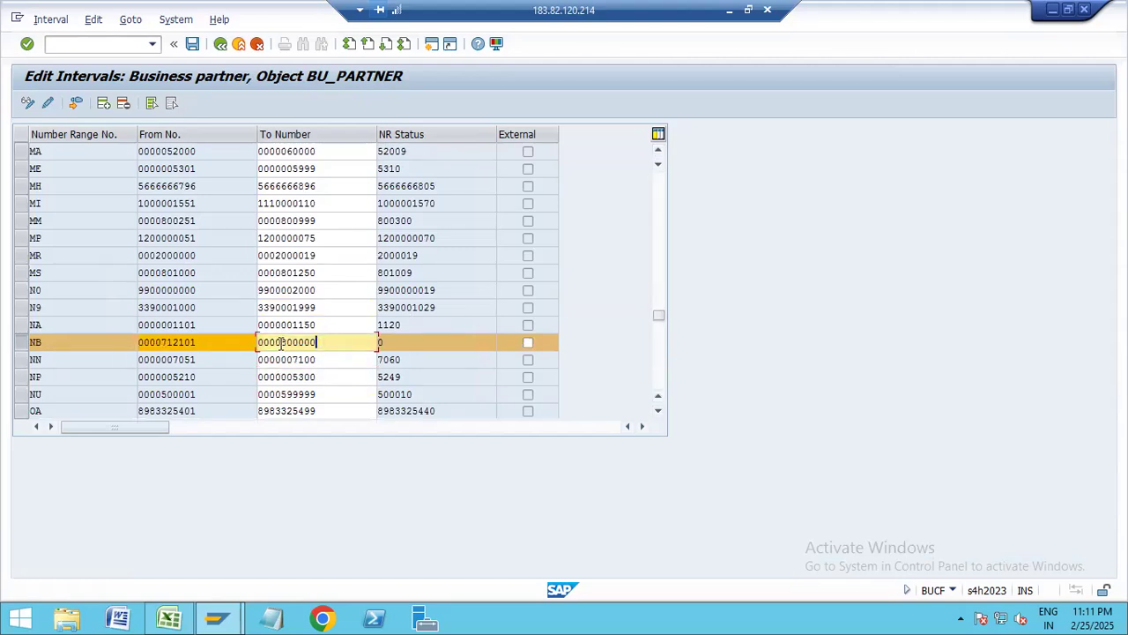
pyautogui.moveTo(347, 343); pyautogui.dragTo(258, 343)
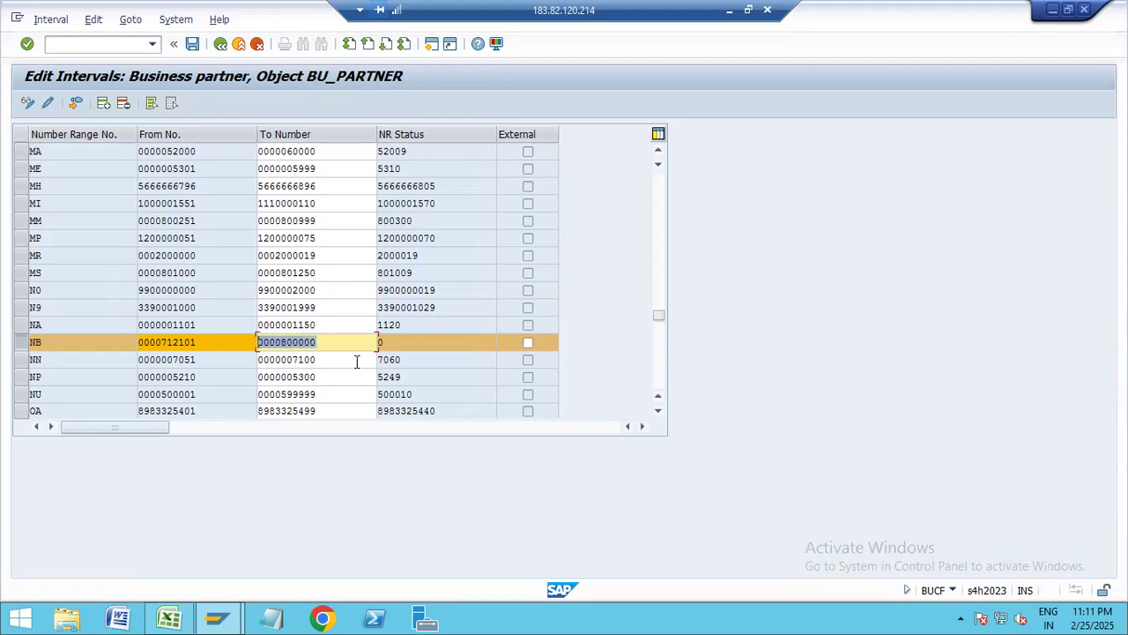
pyautogui.write('712101')
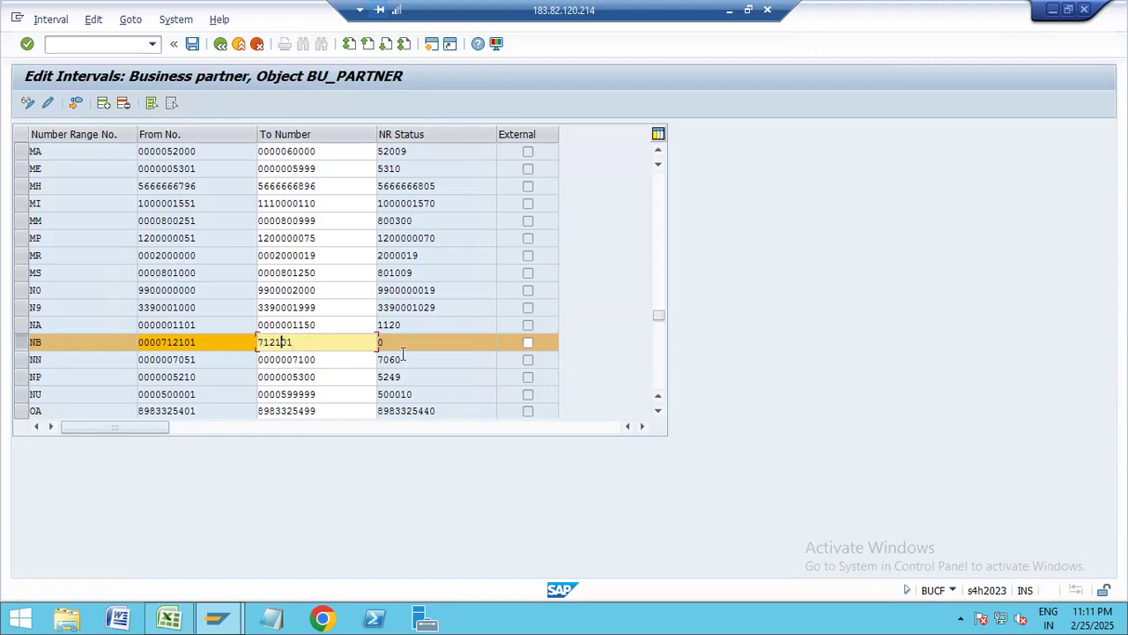
pyautogui.press('BackSpace')
pyautogui.write('200')
pyautogui.press('Delete')
pyautogui.press('Delete')
pyautogui.press('Return')
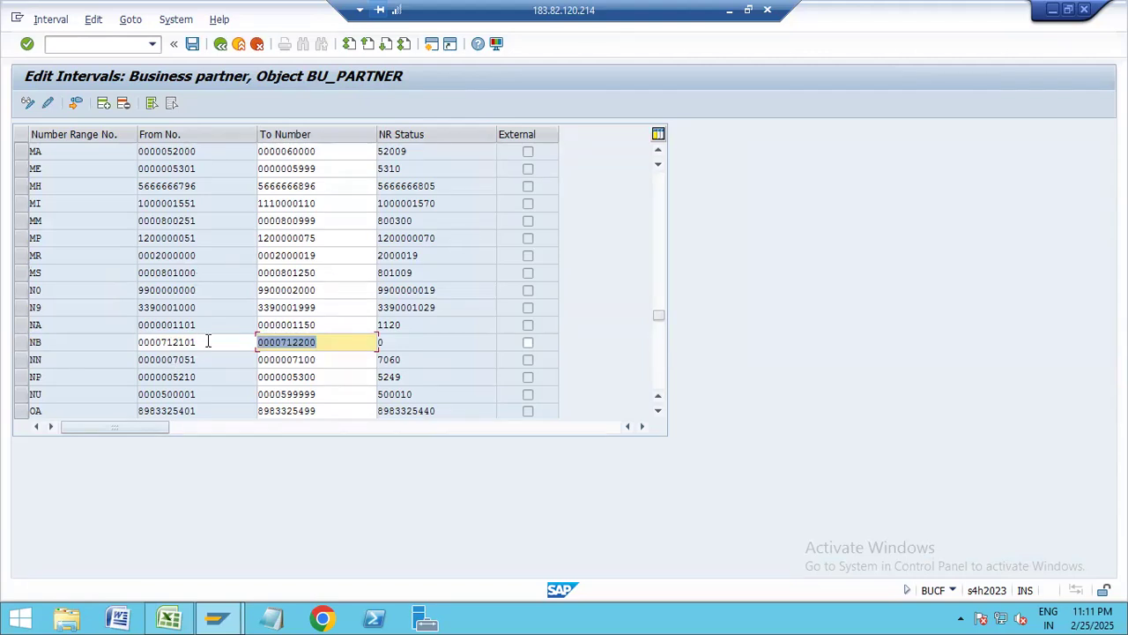
# Step: Save the BU_PARTNER interval changes and return to the IMG structure
pyautogui.hotkey('ctrl', 's')
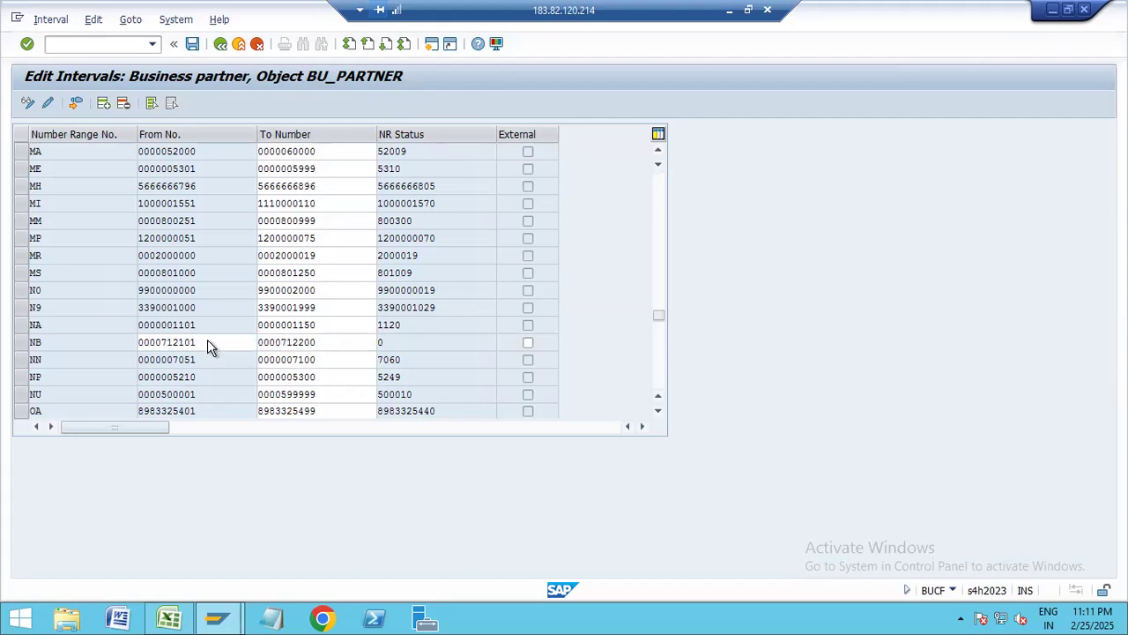
pyautogui.press('Return')
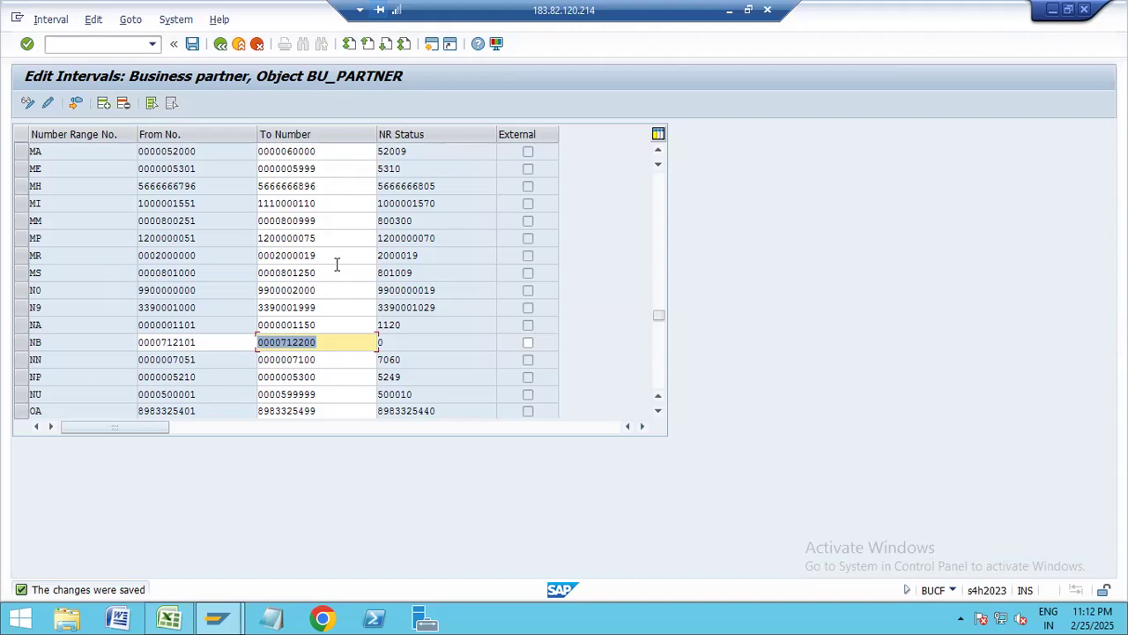
pyautogui.click(193, 44)
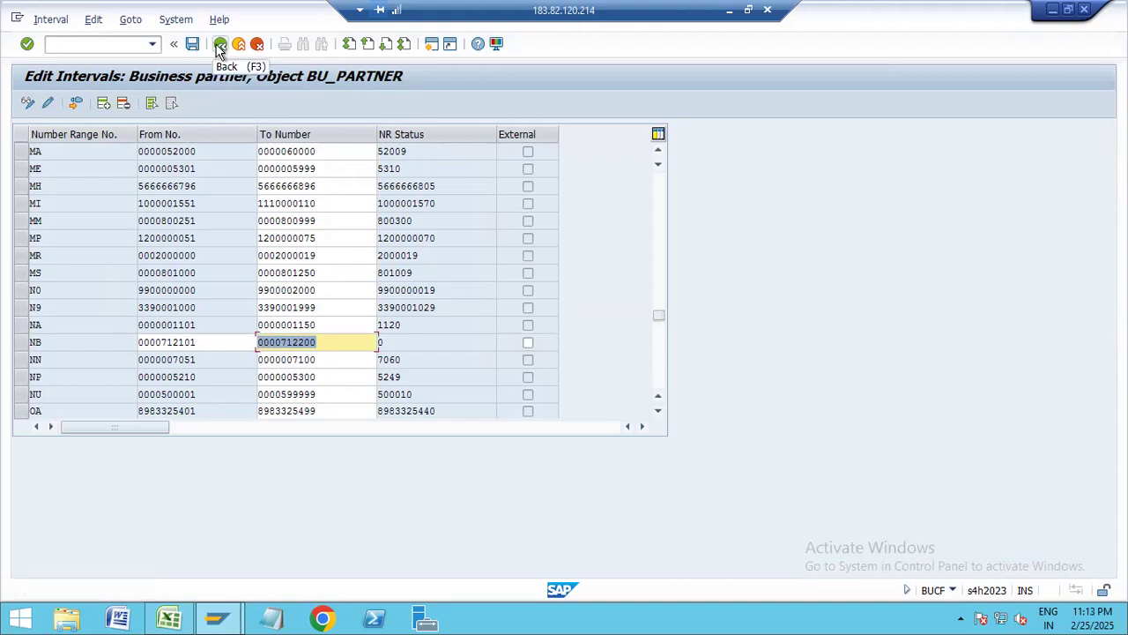
pyautogui.click(220, 46)
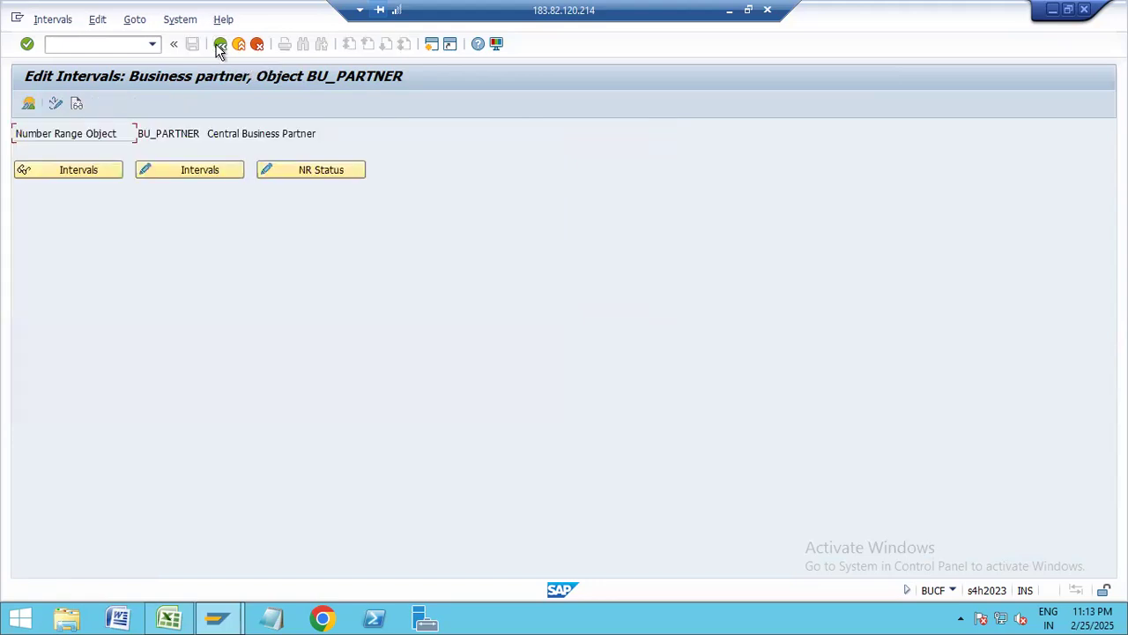
pyautogui.click(220, 46)
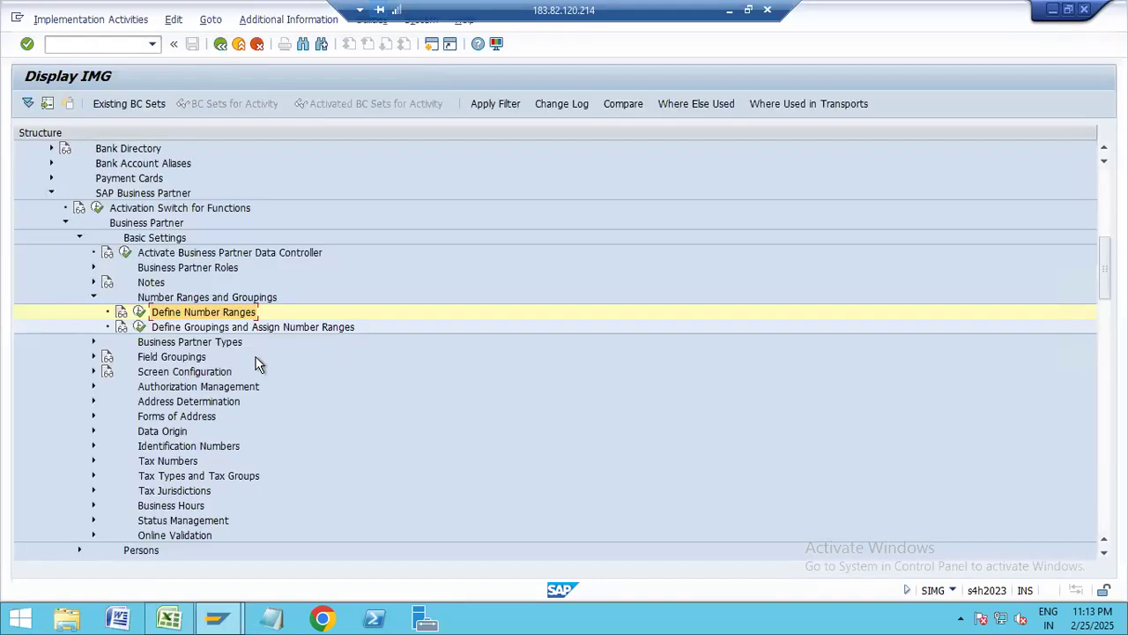
# Step: Start the Define Groupings and Assign Number Ranges activity and position the BP groupings list at NI
pyautogui.click(217, 329)
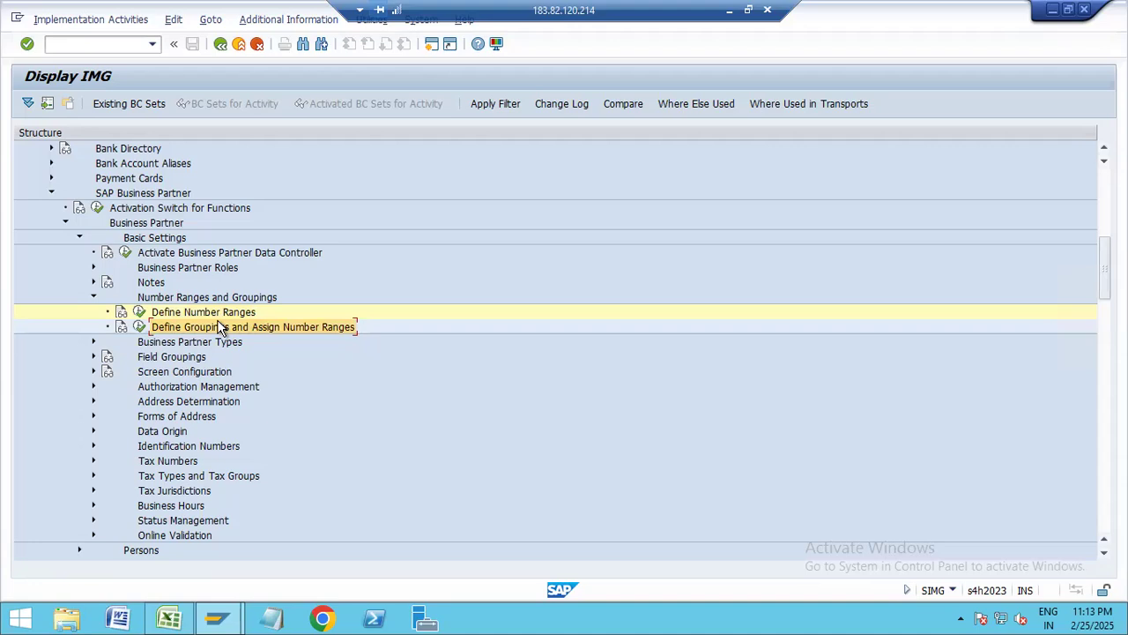
pyautogui.click(139, 328)
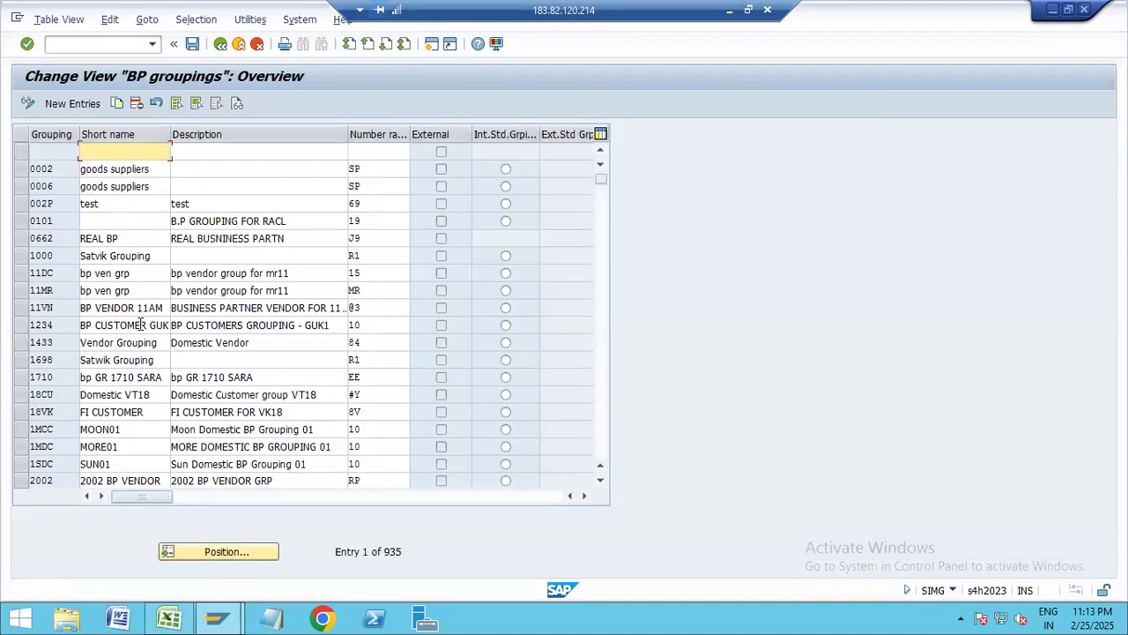
pyautogui.click(235, 553)
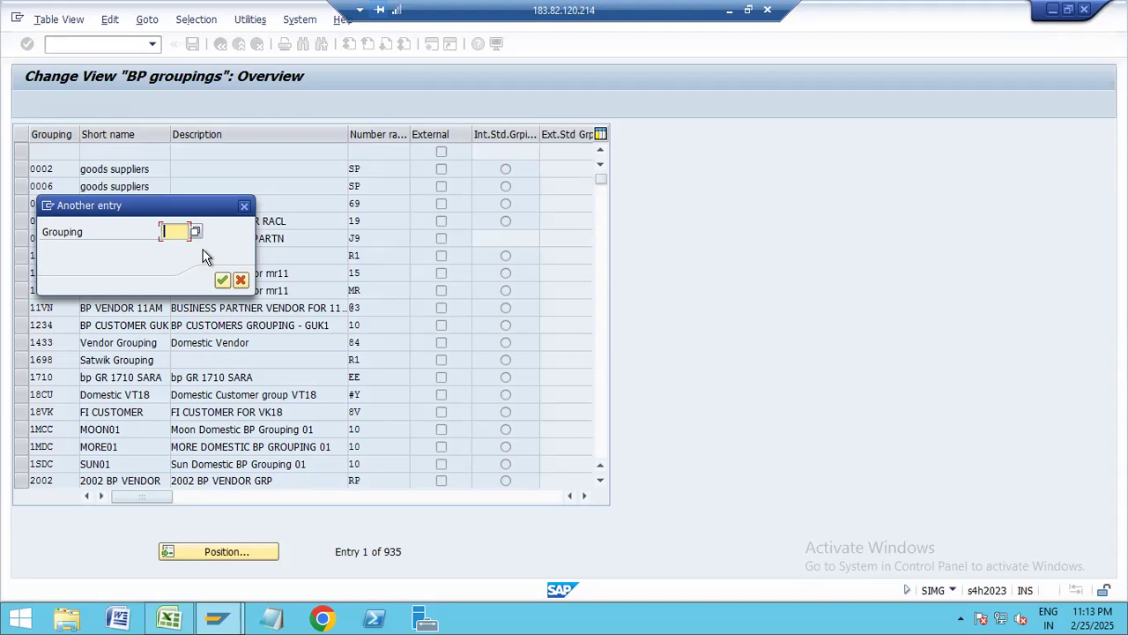
pyautogui.write('N')
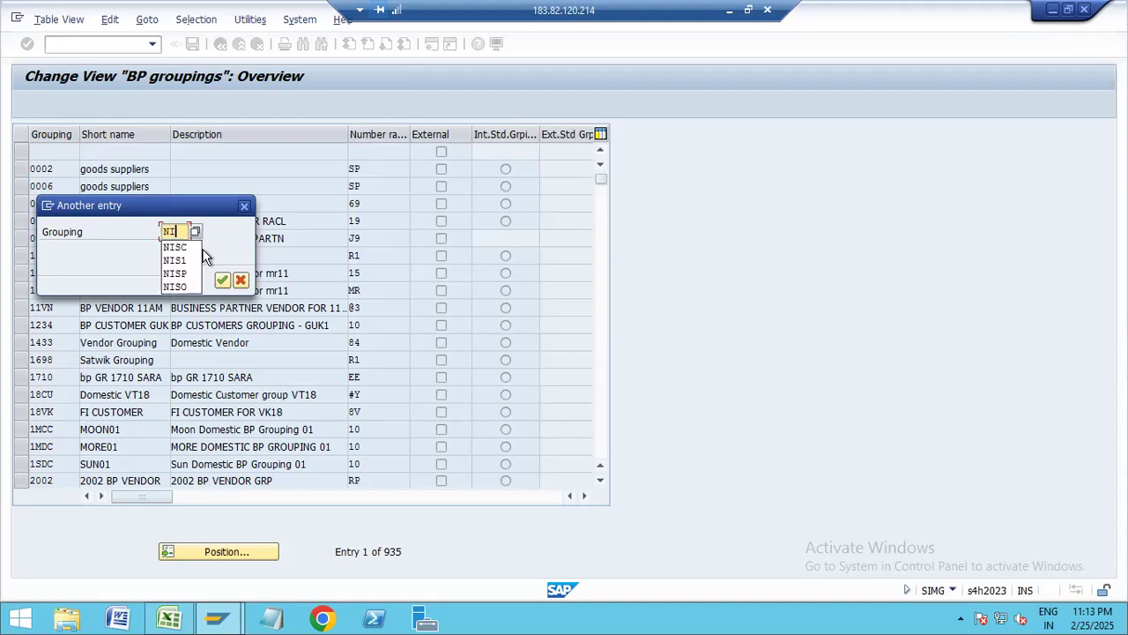
pyautogui.write('I')
pyautogui.press('Return')
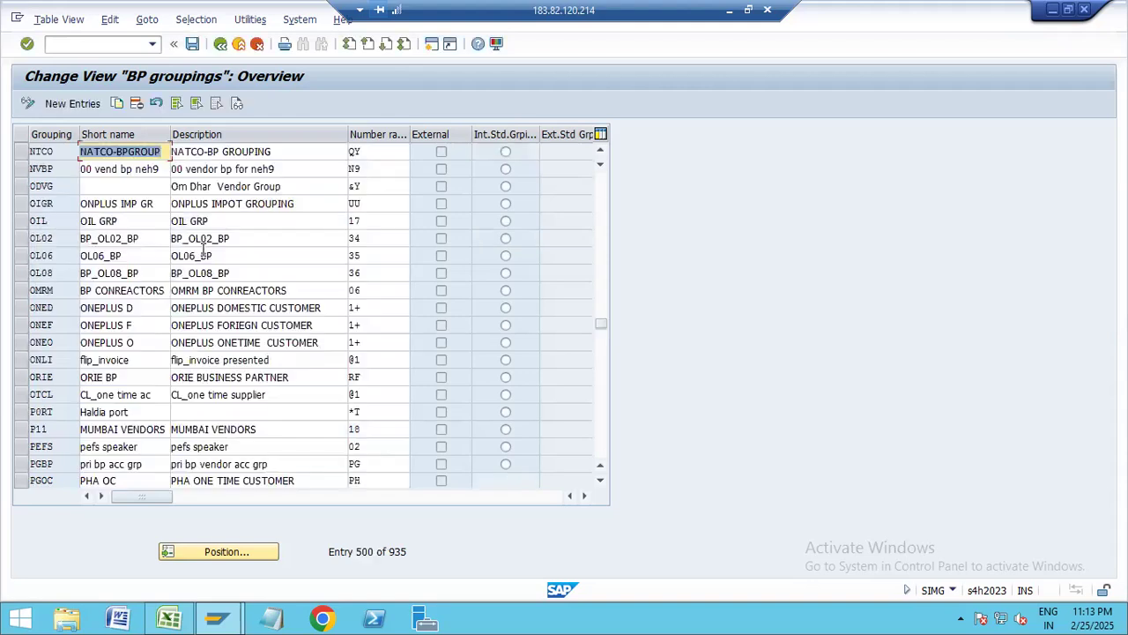
# Step: Add a new grouping NISB with short name BP NIS1, description BUSINESS PARTNER NIS1 and number range NB
pyautogui.click(79, 104)
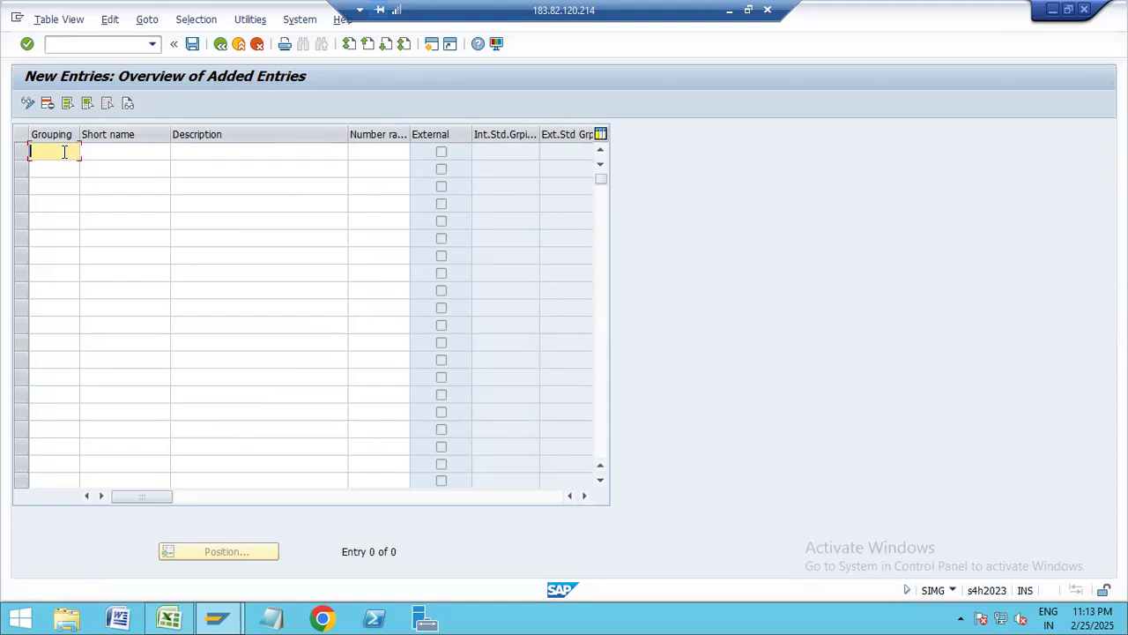
pyautogui.write('NI')
pyautogui.click(106, 153)
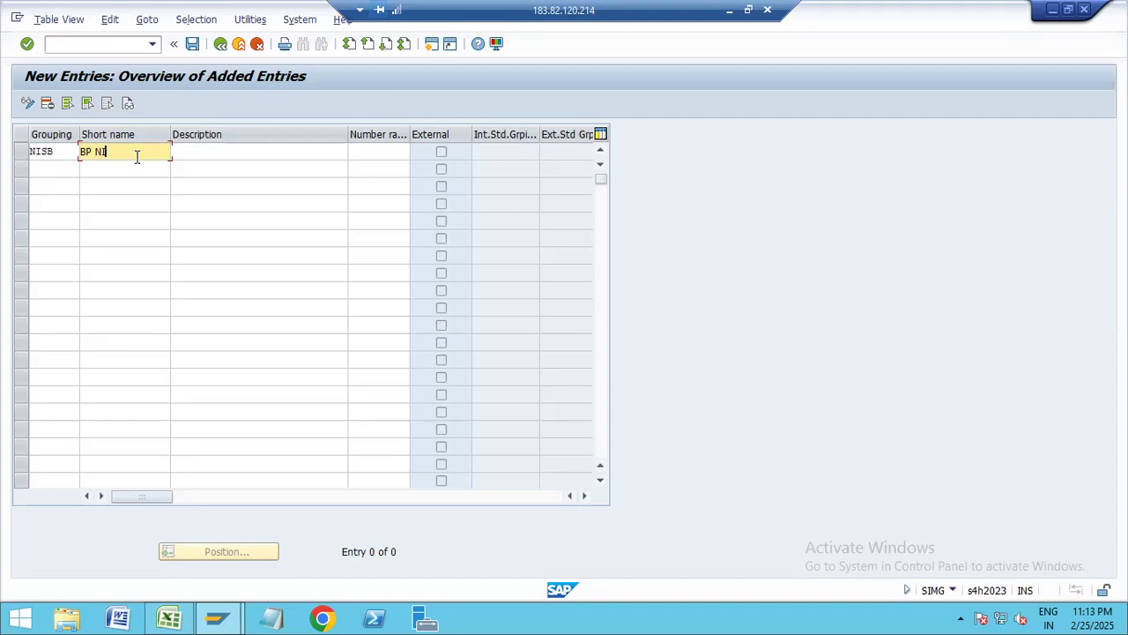
pyautogui.click(198, 150)
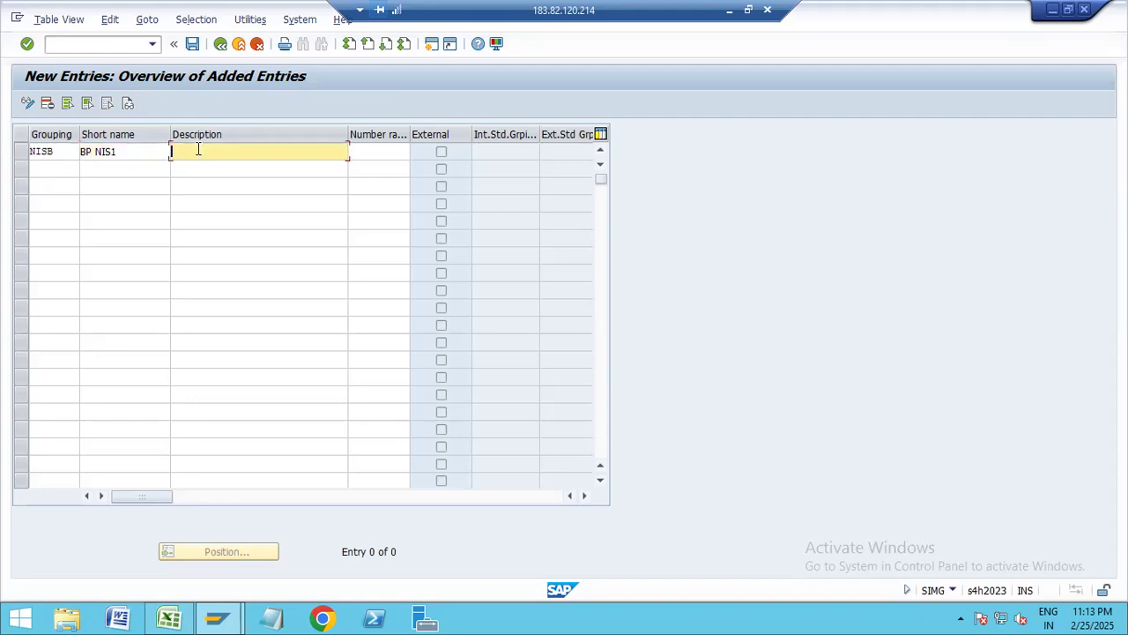
pyautogui.write('BUSINESS PARTNER NIS1')
pyautogui.click(381, 151)
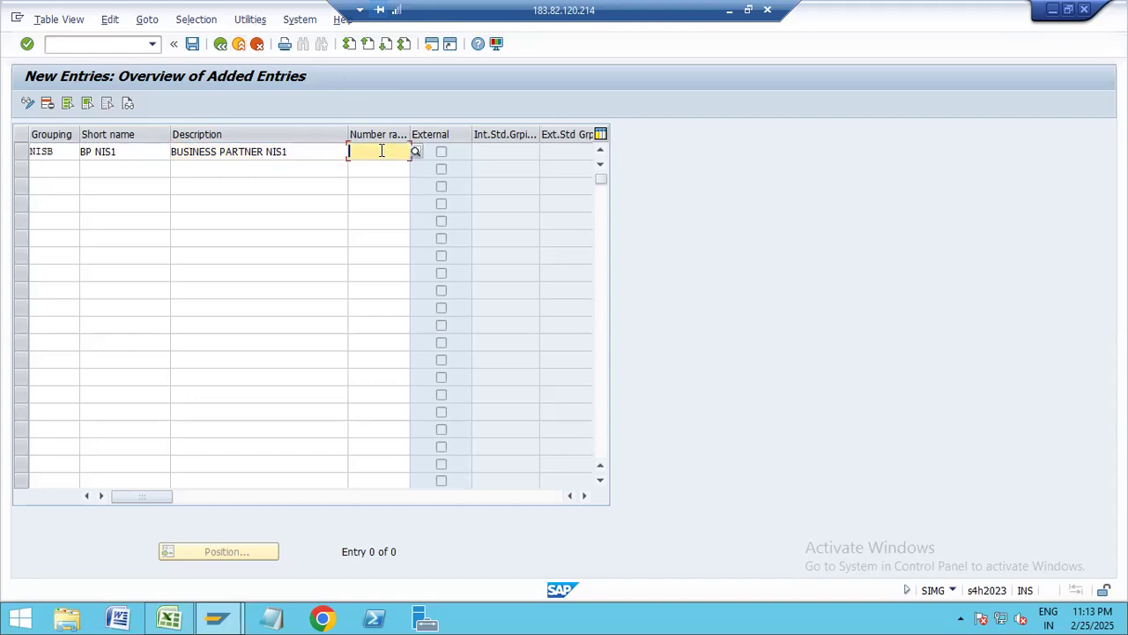
pyautogui.write('NB')
pyautogui.press('Return')
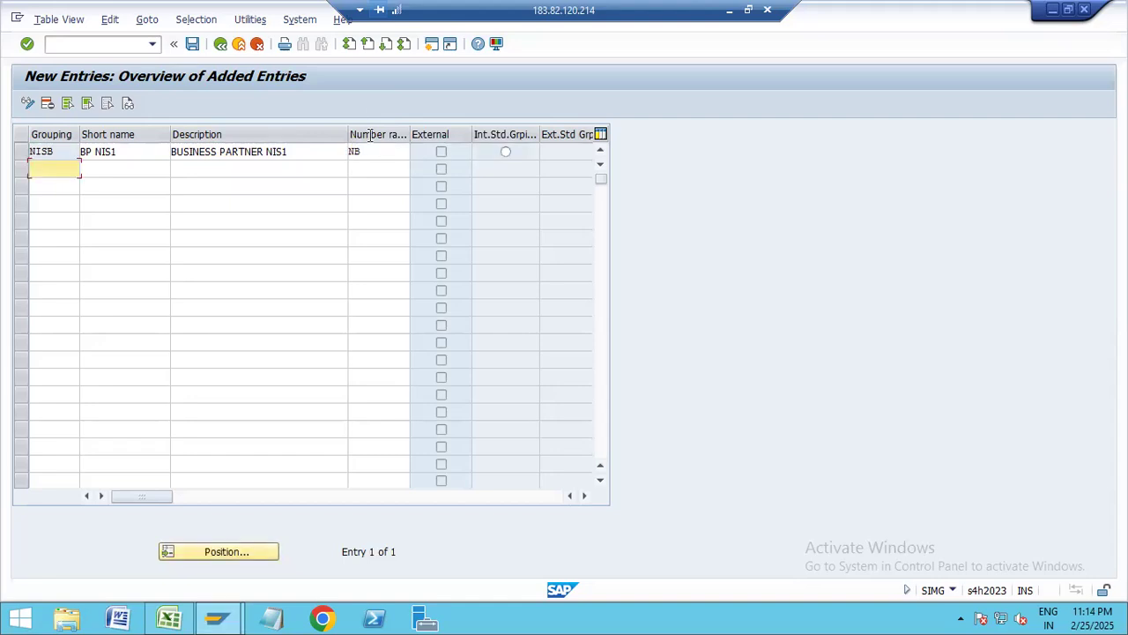
# Step: Save the new NISB grouping to customizing request A4HK904639 and return to the IMG structure
pyautogui.click(220, 46)
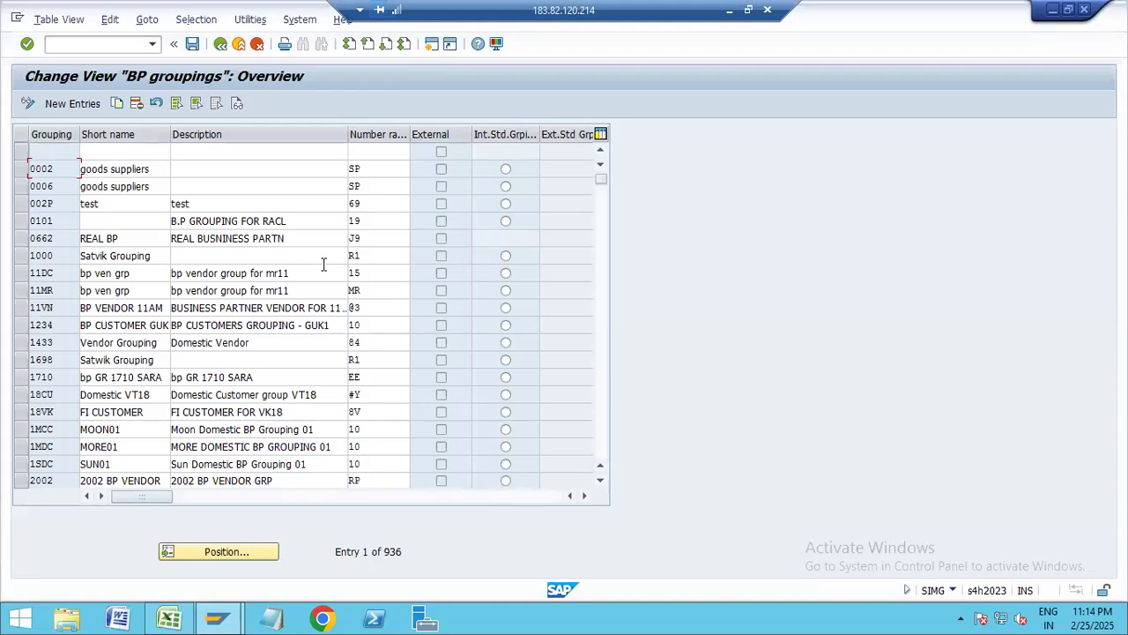
pyautogui.click(192, 45)
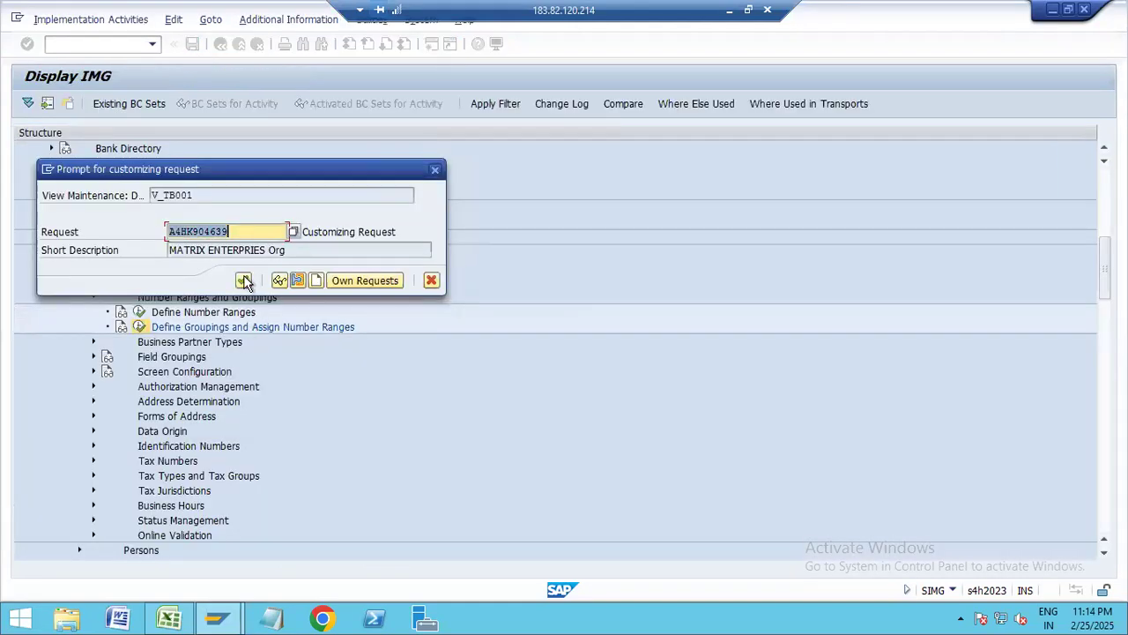
pyautogui.press('Return')
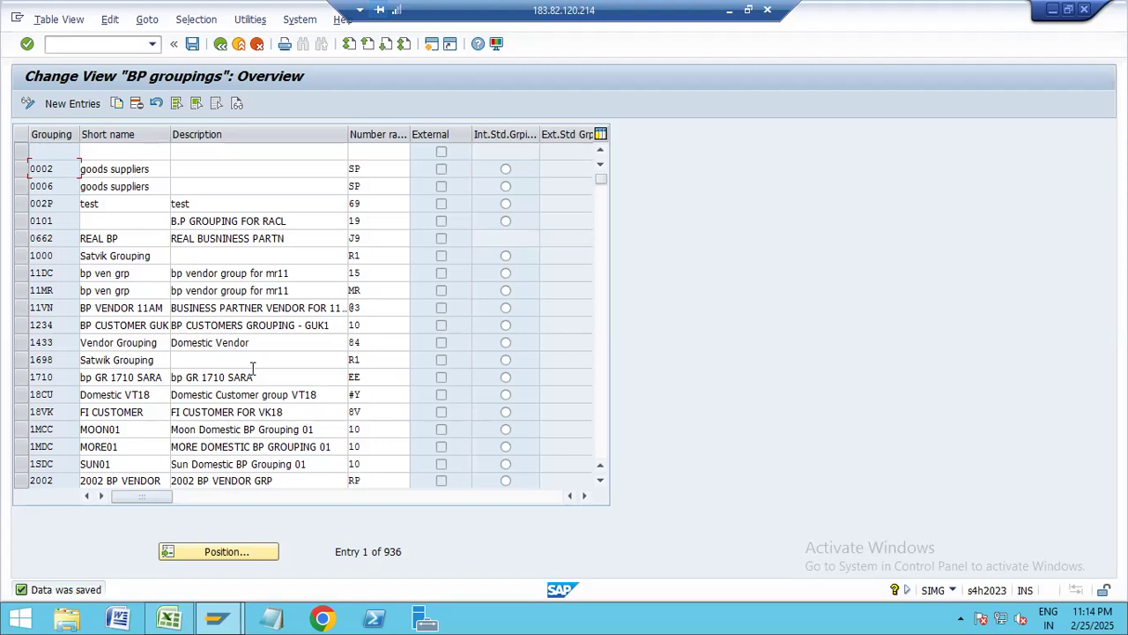
pyautogui.click(219, 46)
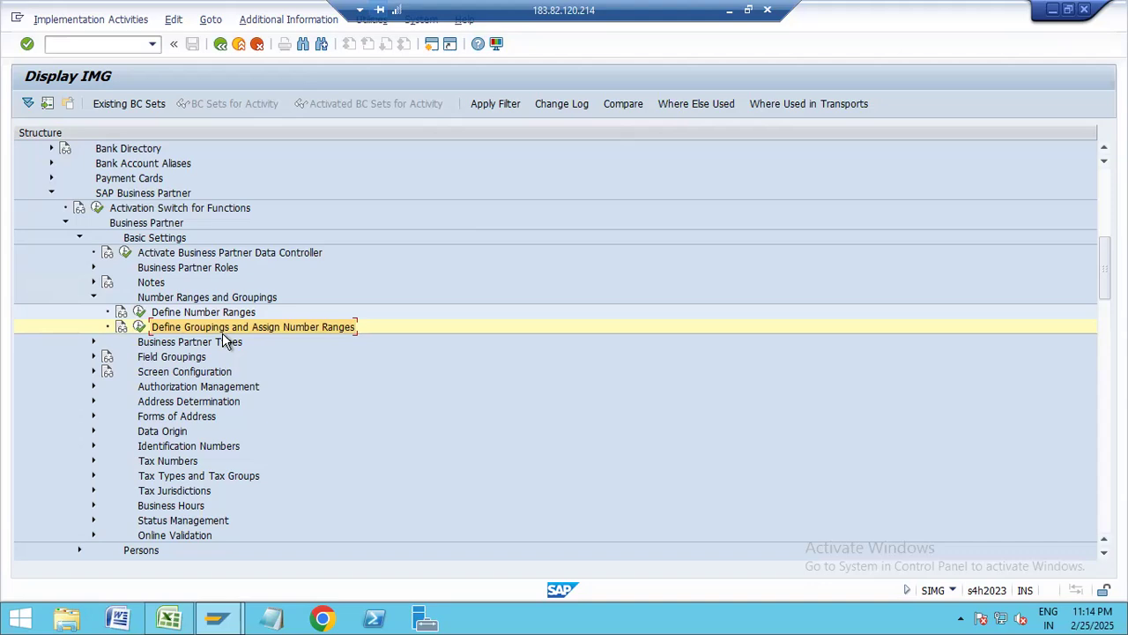
# Step: Start the Define BP Roles activity under Business Partner Roles and examine the title of supplier role 000014
pyautogui.click(94, 267)
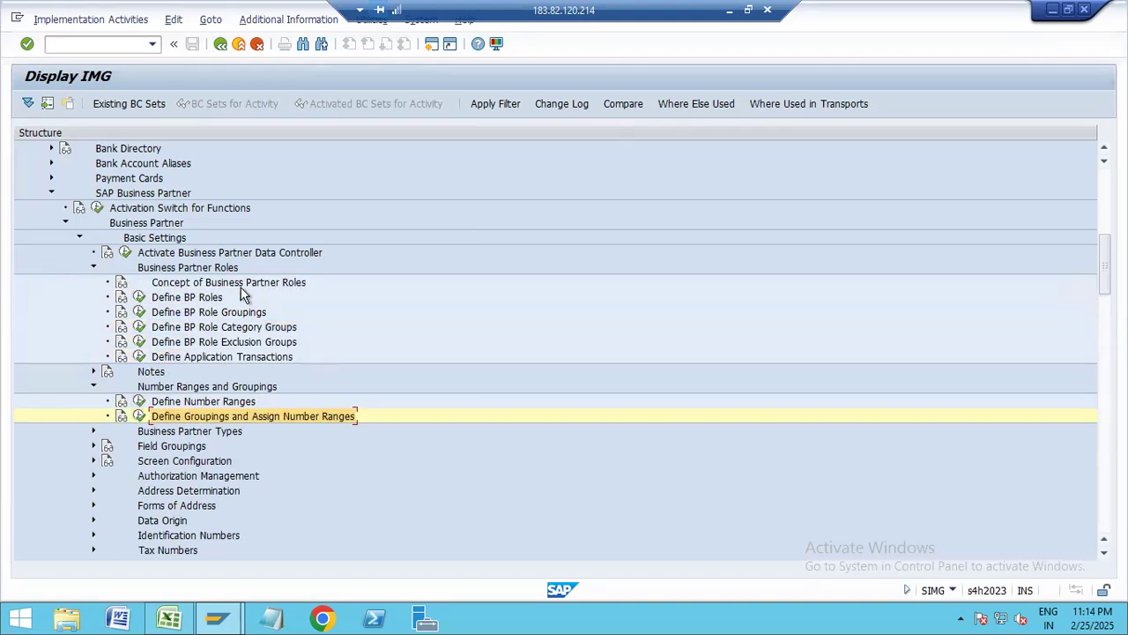
pyautogui.click(155, 300)
pyautogui.click(140, 298)
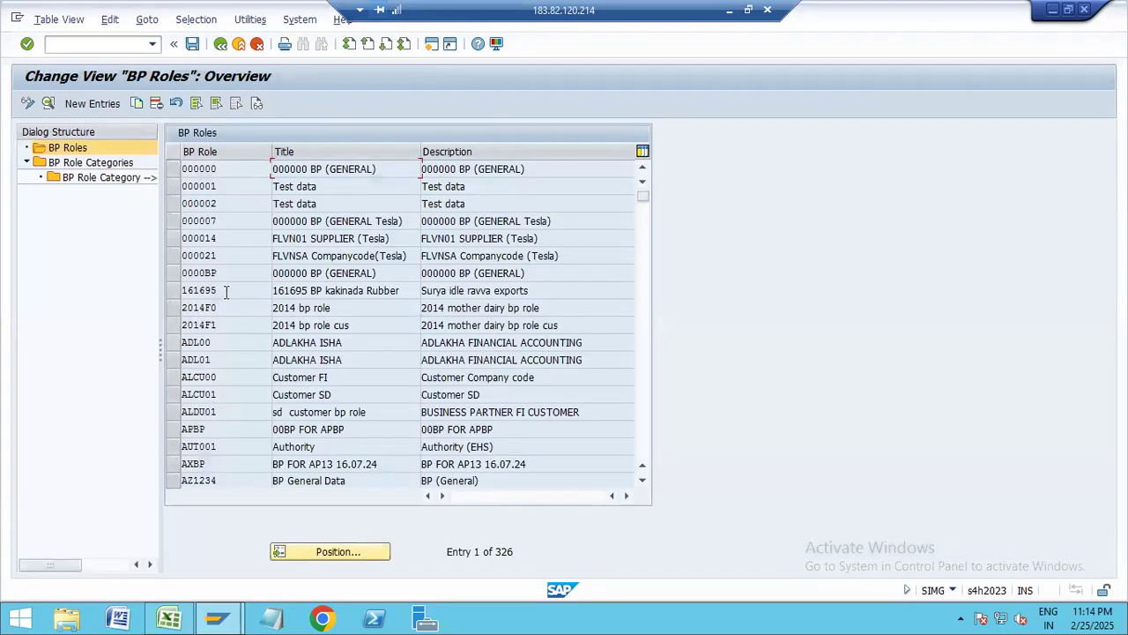
pyautogui.click(276, 238)
pyautogui.moveTo(393, 238); pyautogui.dragTo(276, 240)
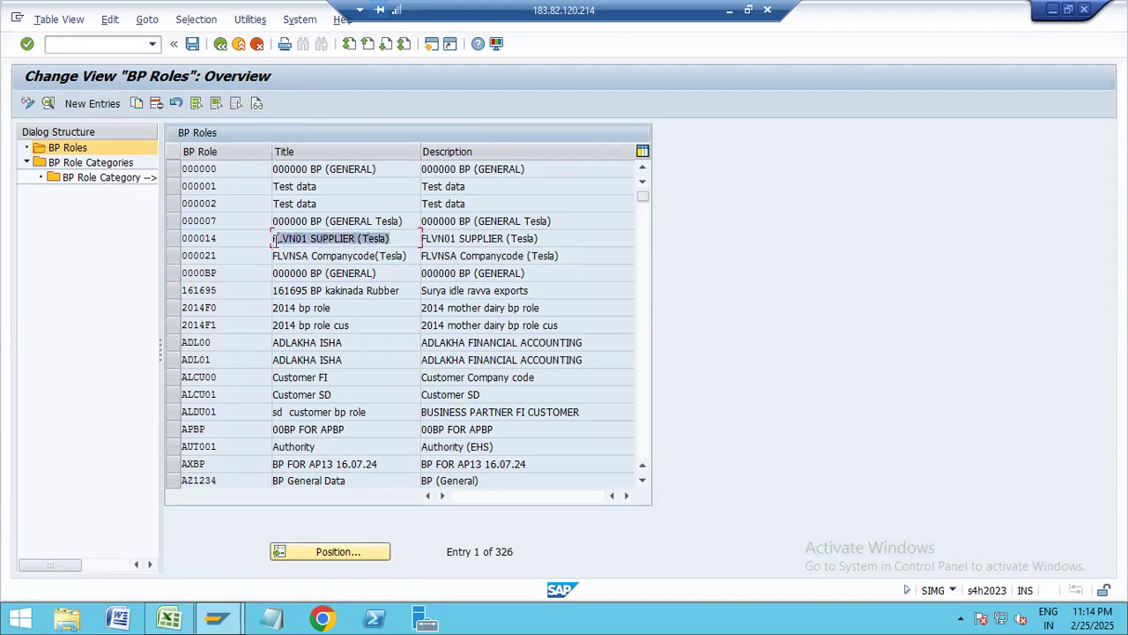
pyautogui.click(276, 238)
pyautogui.click(276, 238)
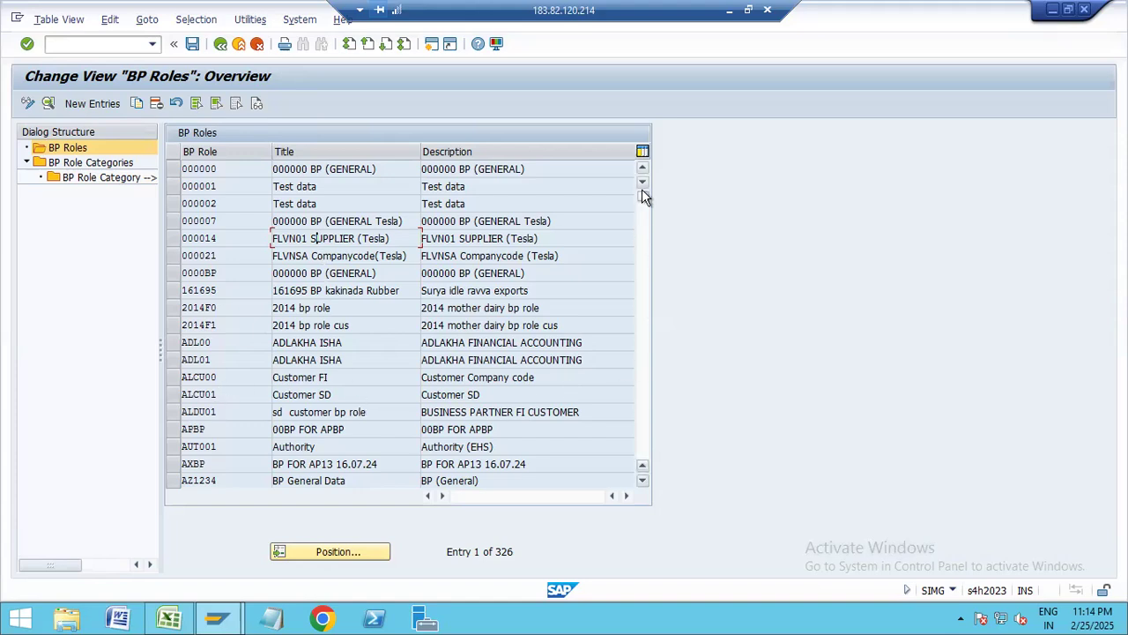
# Step: Position the BP roles list at FLCU, review the customer roles FLCU00 and FLCU01, and select FLCU00
pyautogui.click(363, 555)
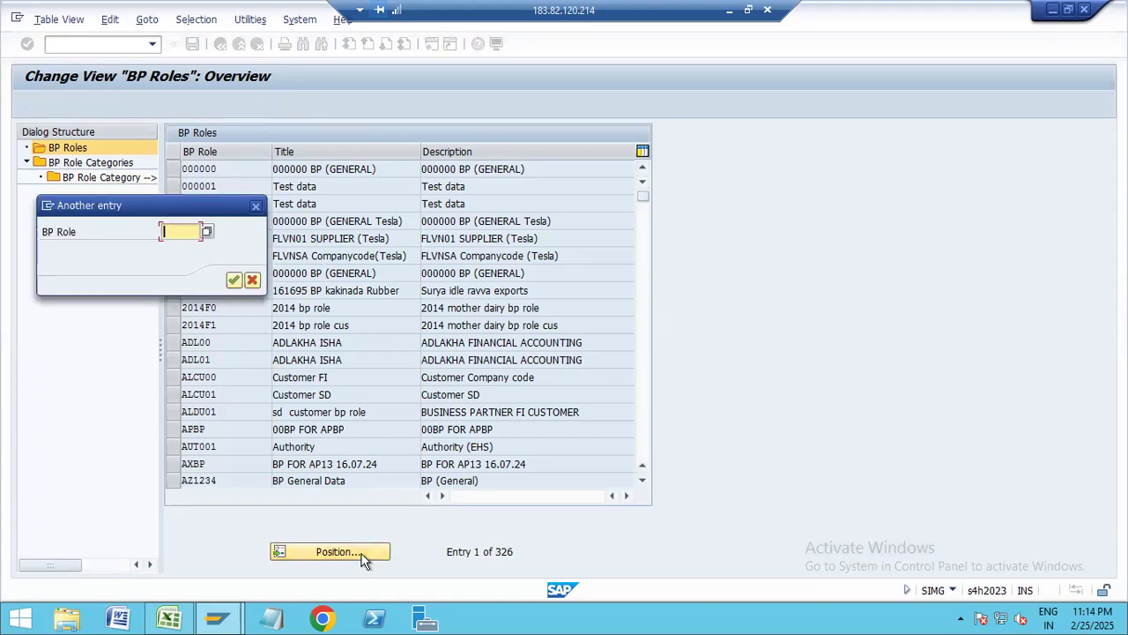
pyautogui.write('FLCU')
pyautogui.press('Return')
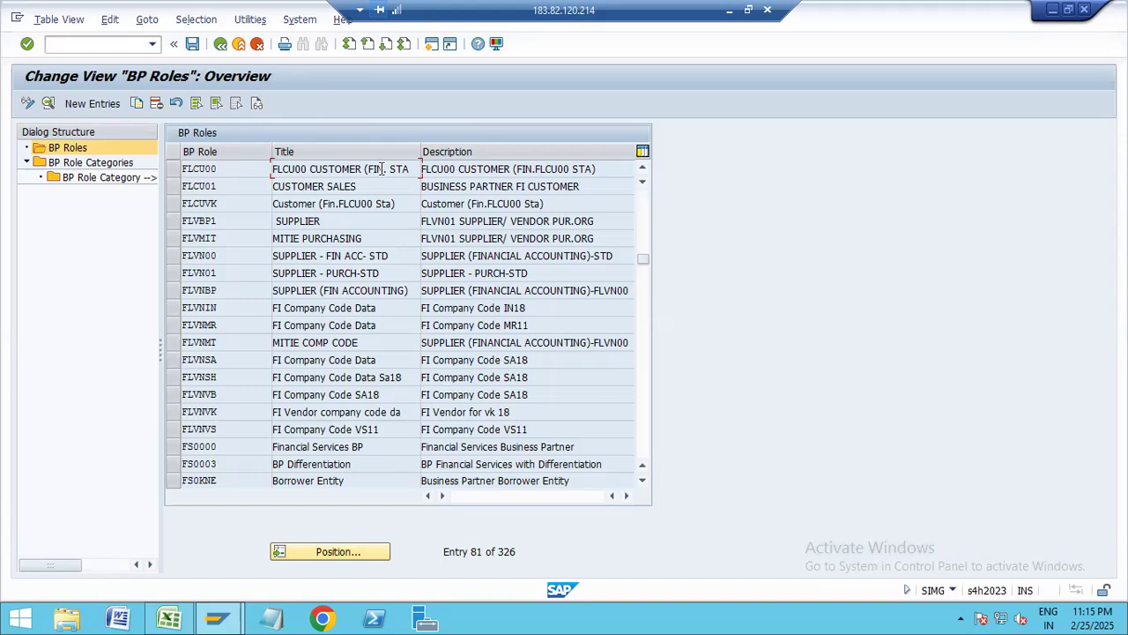
pyautogui.moveTo(385, 168); pyautogui.dragTo(270, 170)
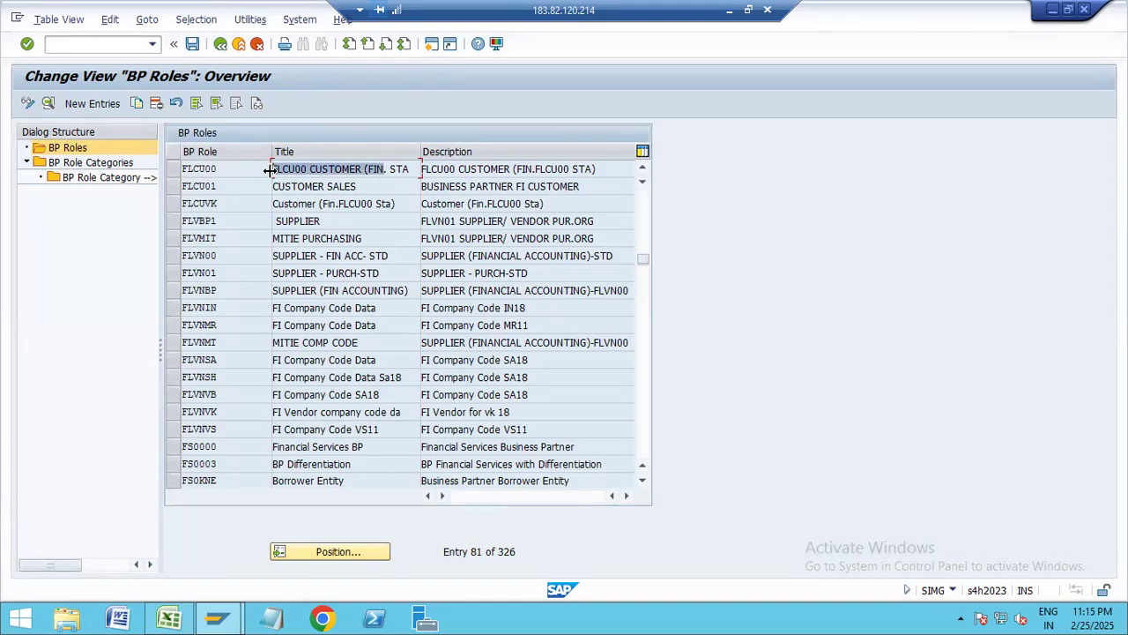
pyautogui.click(359, 187)
pyautogui.moveTo(358, 187); pyautogui.dragTo(176, 171)
pyautogui.click(172, 168)
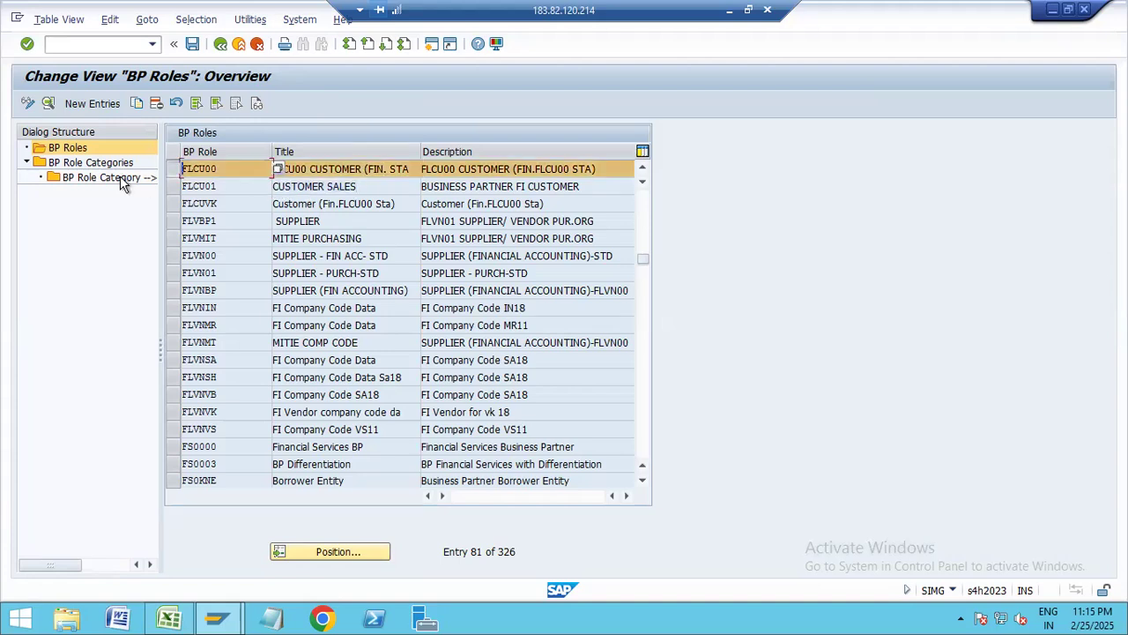
# Step: Open the details of BP role FLCU00 and examine its BP view and BP role category
pyautogui.doubleClick(220, 168)
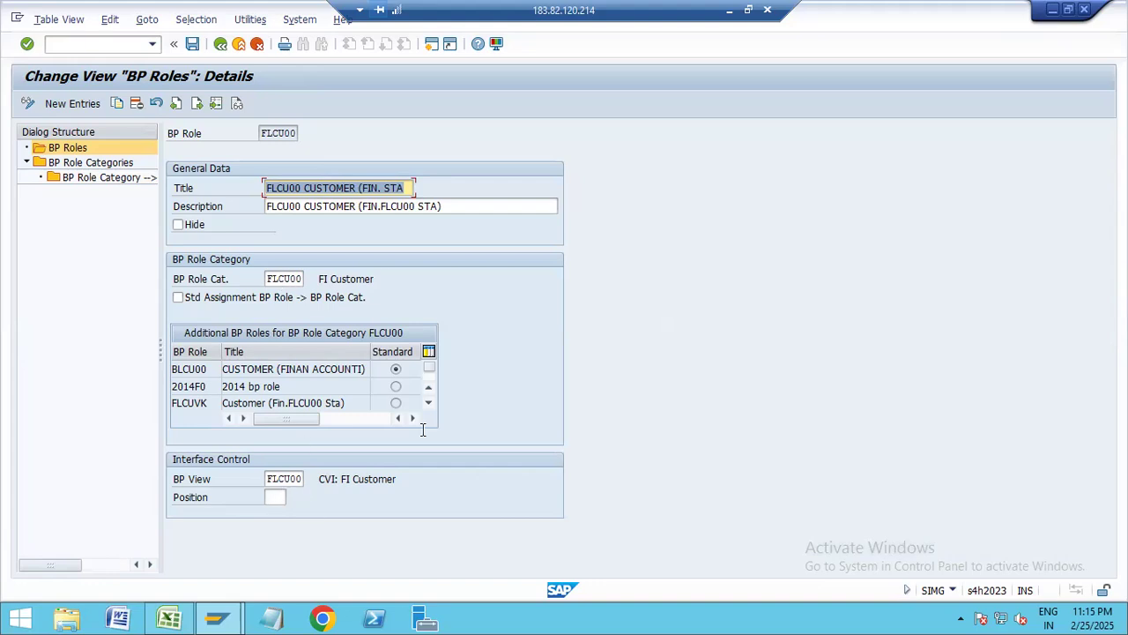
pyautogui.click(281, 480)
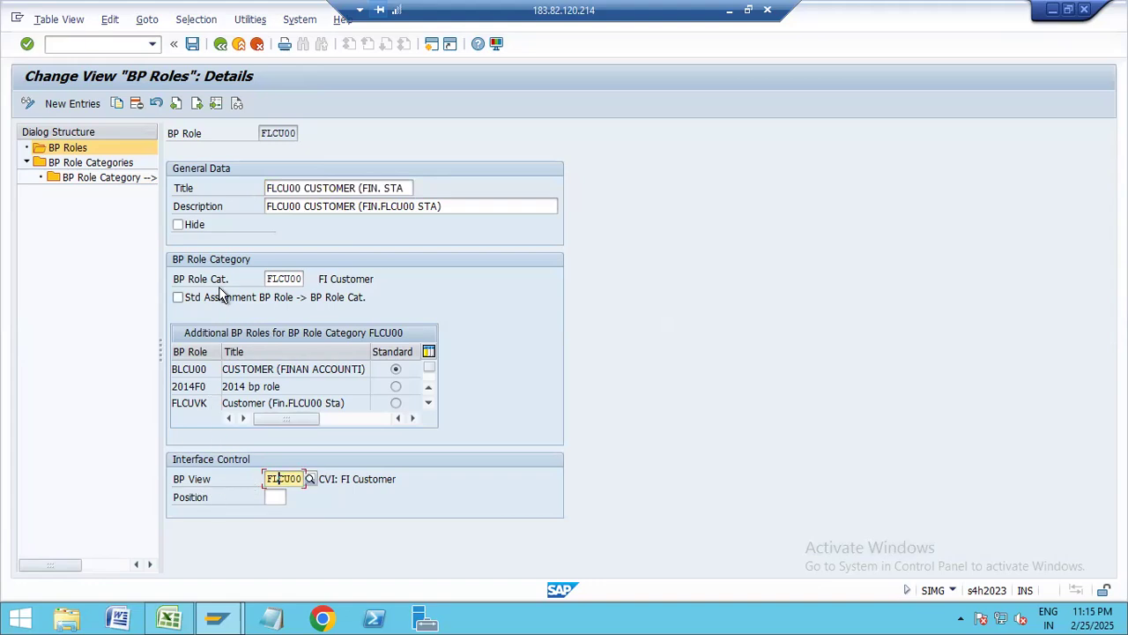
pyautogui.click(300, 278)
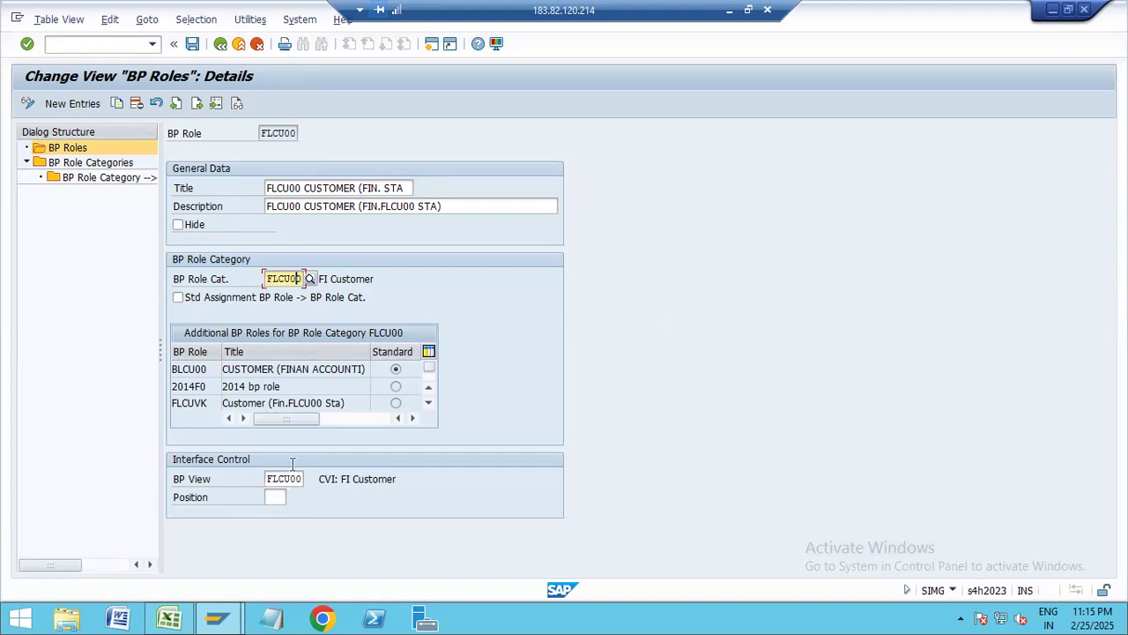
# Step: Examine BP role category BBP004 and its business transaction assignments, and return to the IMG structure
pyautogui.doubleClick(85, 168)
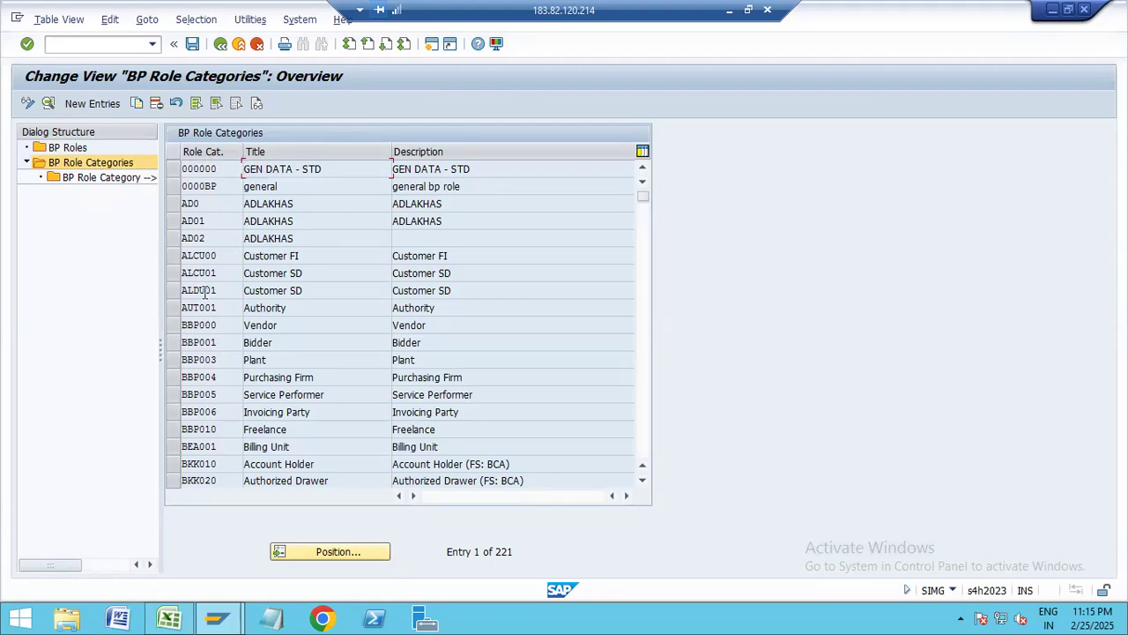
pyautogui.doubleClick(225, 382)
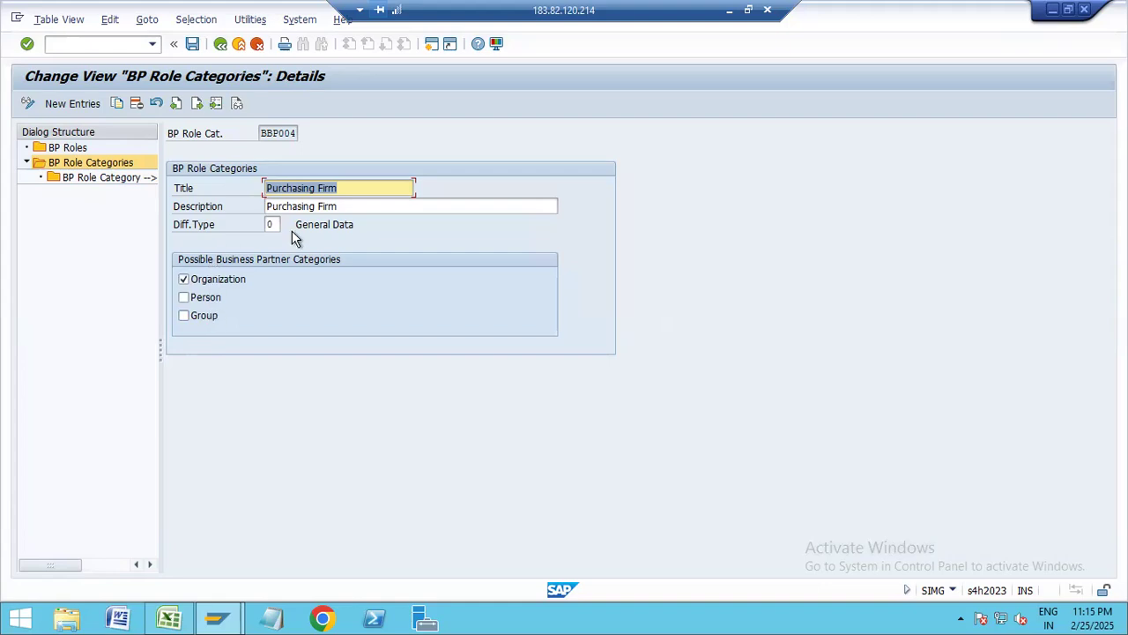
pyautogui.doubleClick(101, 177)
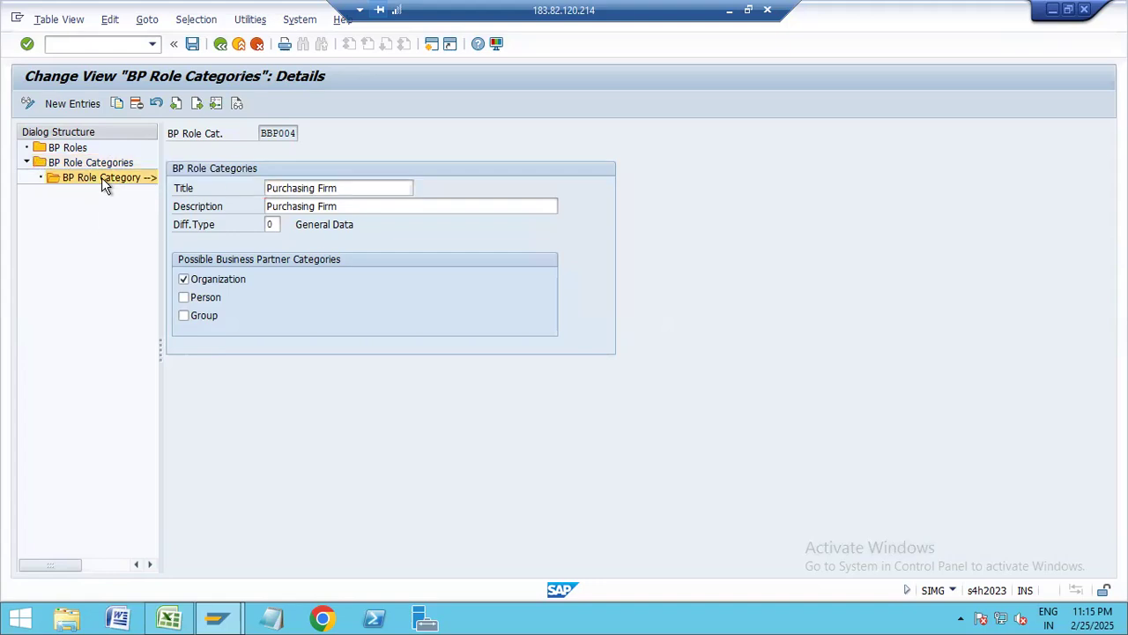
pyautogui.click(220, 44)
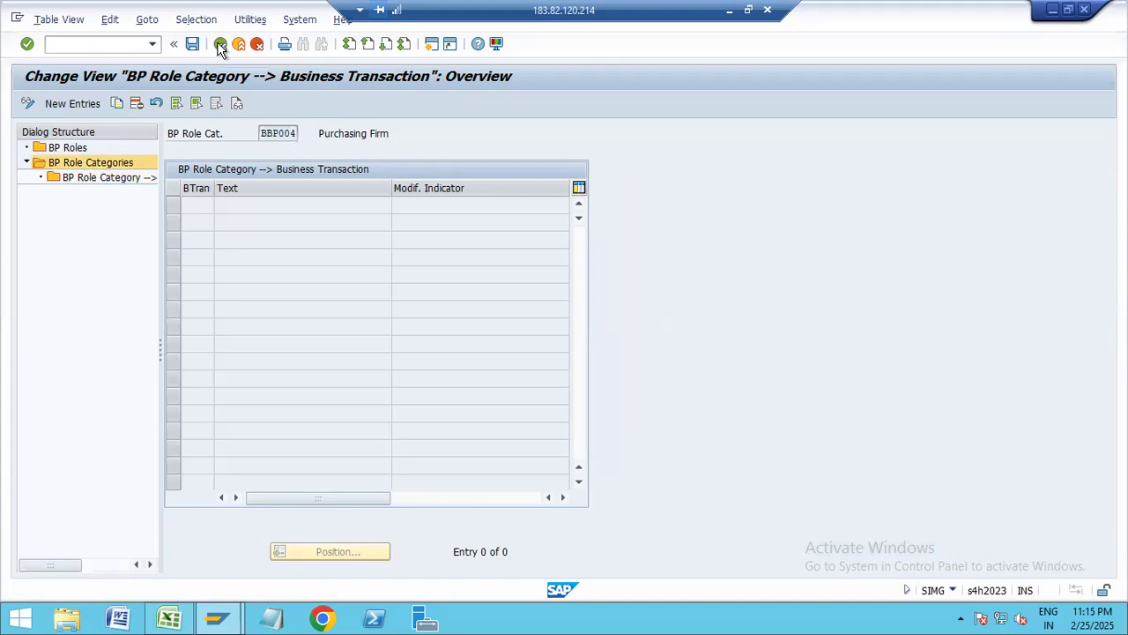
pyautogui.click(220, 44)
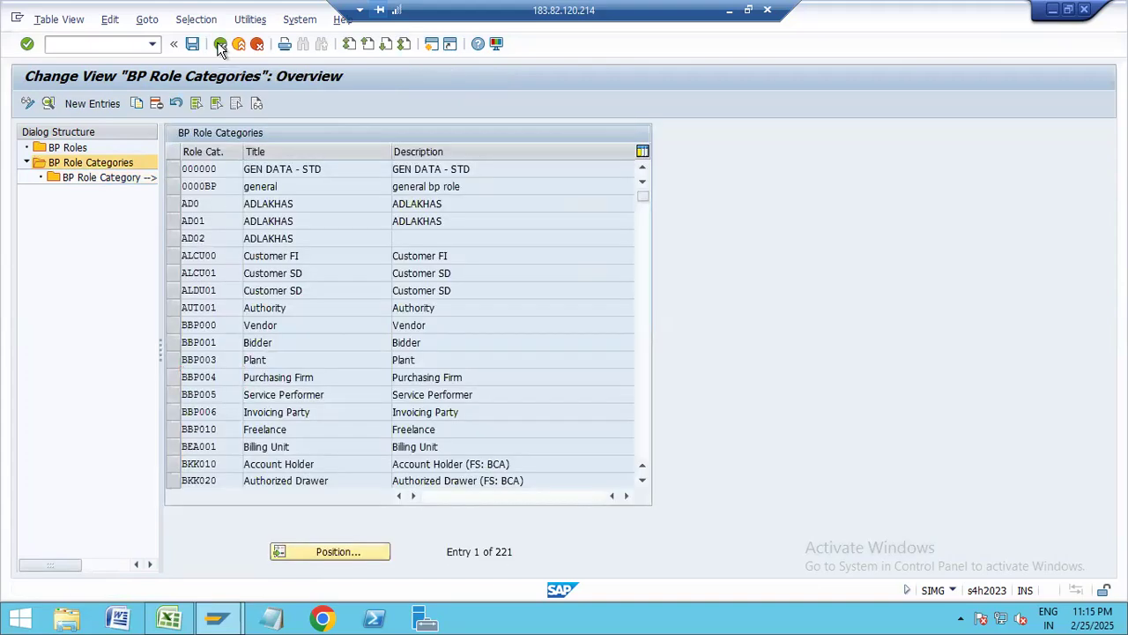
pyautogui.click(220, 44)
pyautogui.click(220, 45)
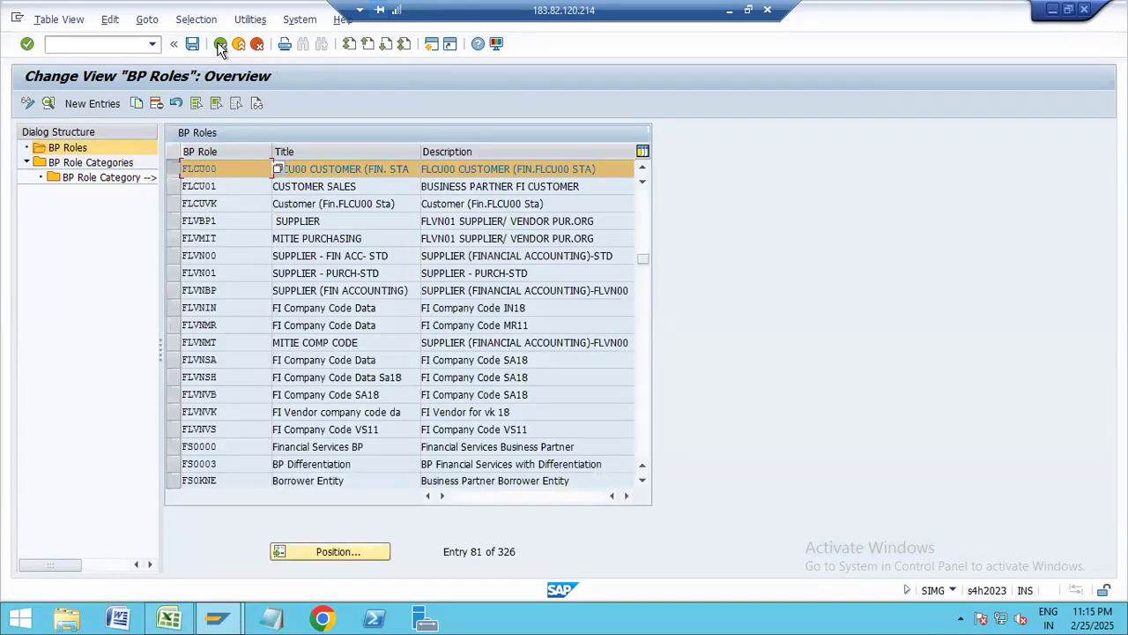
pyautogui.click(221, 44)
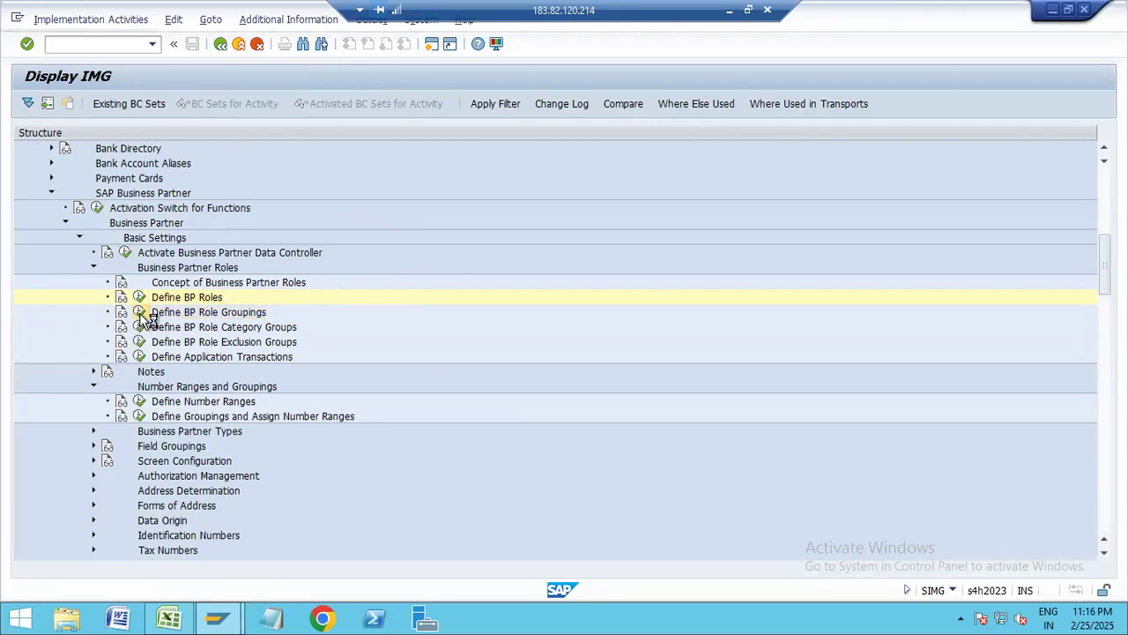
# Step: Start Define BP Role Groupings, view the details of role grouping 1234, and return to the IMG structure
pyautogui.doubleClick(275, 313)
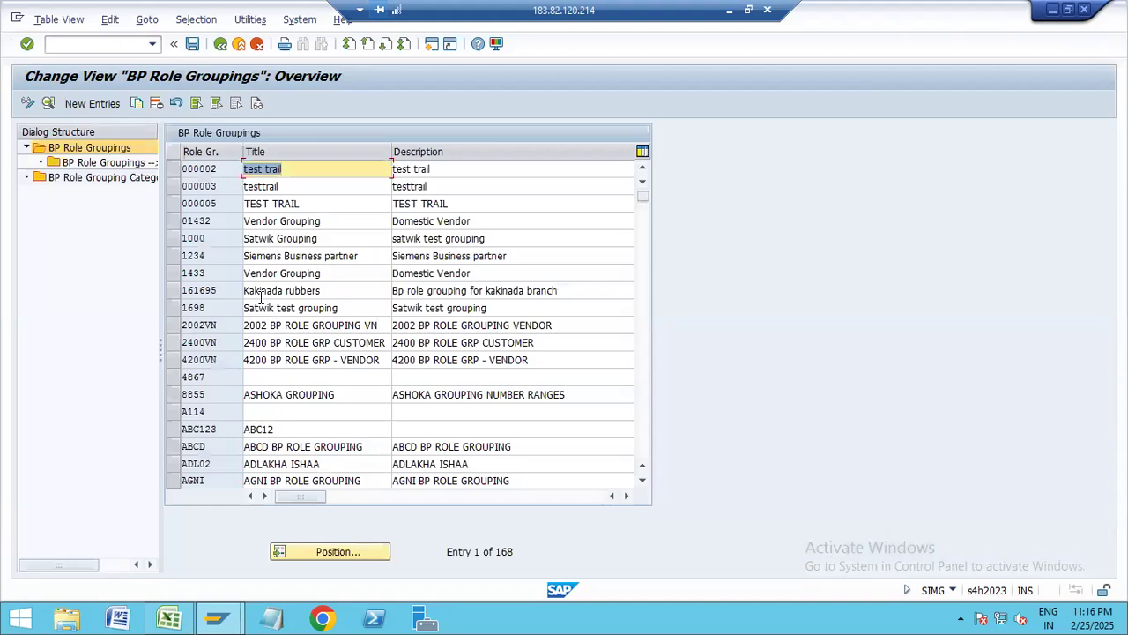
pyautogui.doubleClick(213, 259)
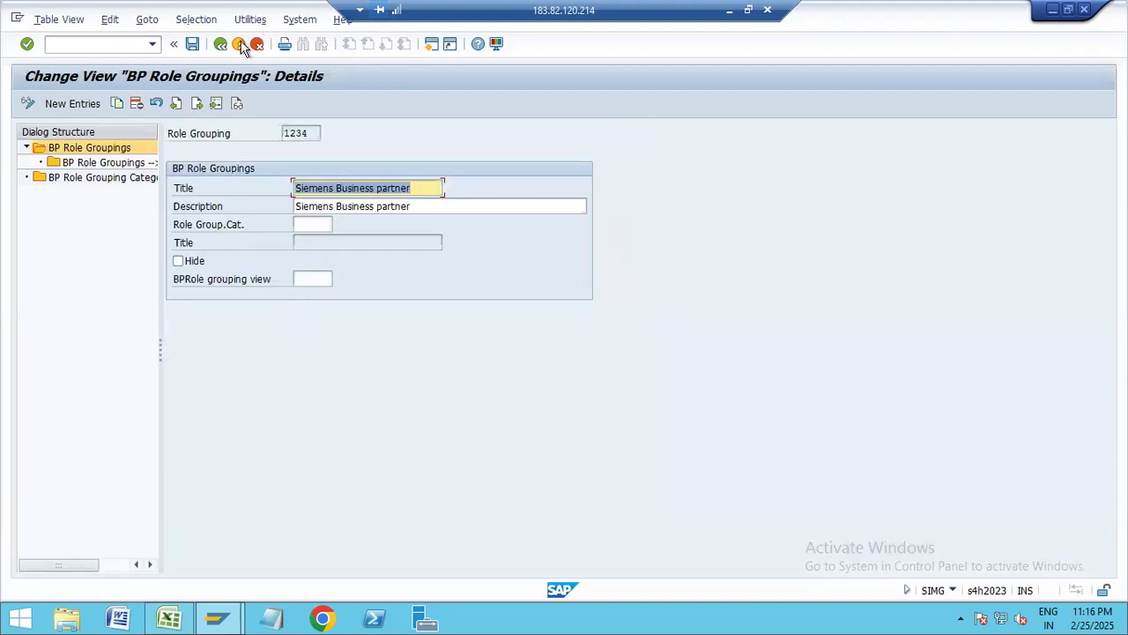
pyautogui.click(220, 44)
pyautogui.click(221, 44)
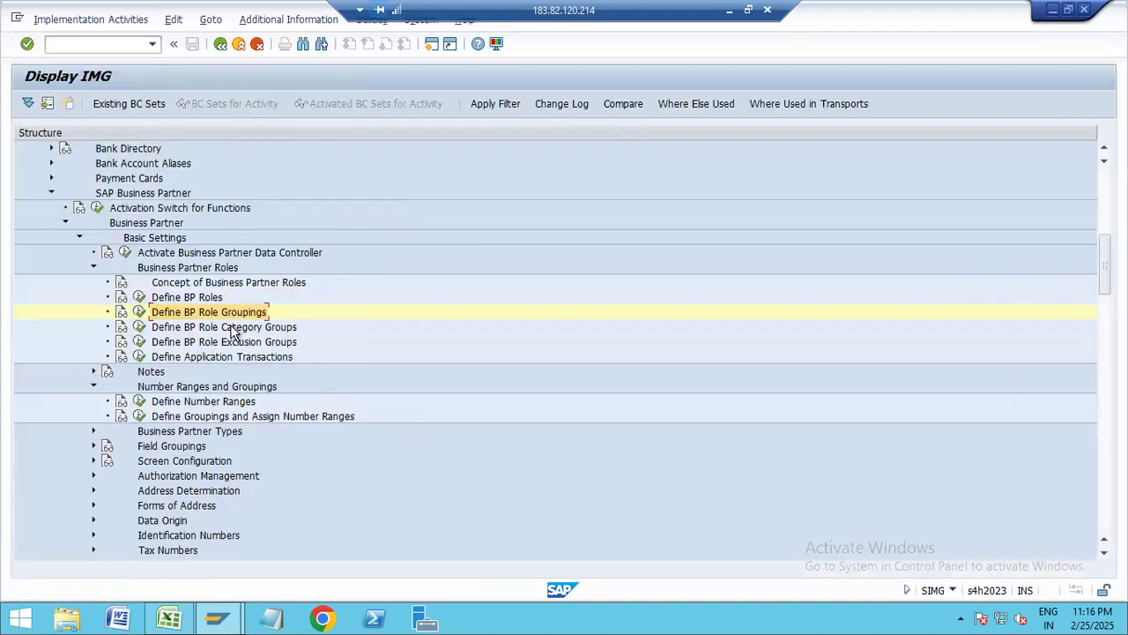
# Step: Start Define Business Partner Types, review the listed partner types and descriptions, and return to the IMG structure
pyautogui.click(228, 327)
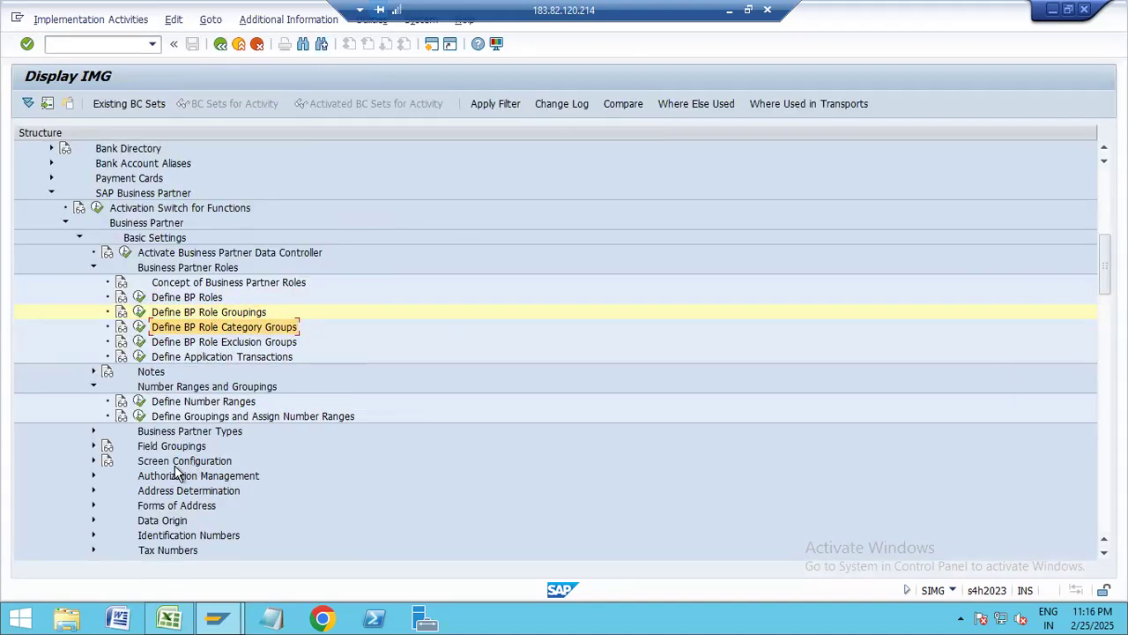
pyautogui.click(94, 431)
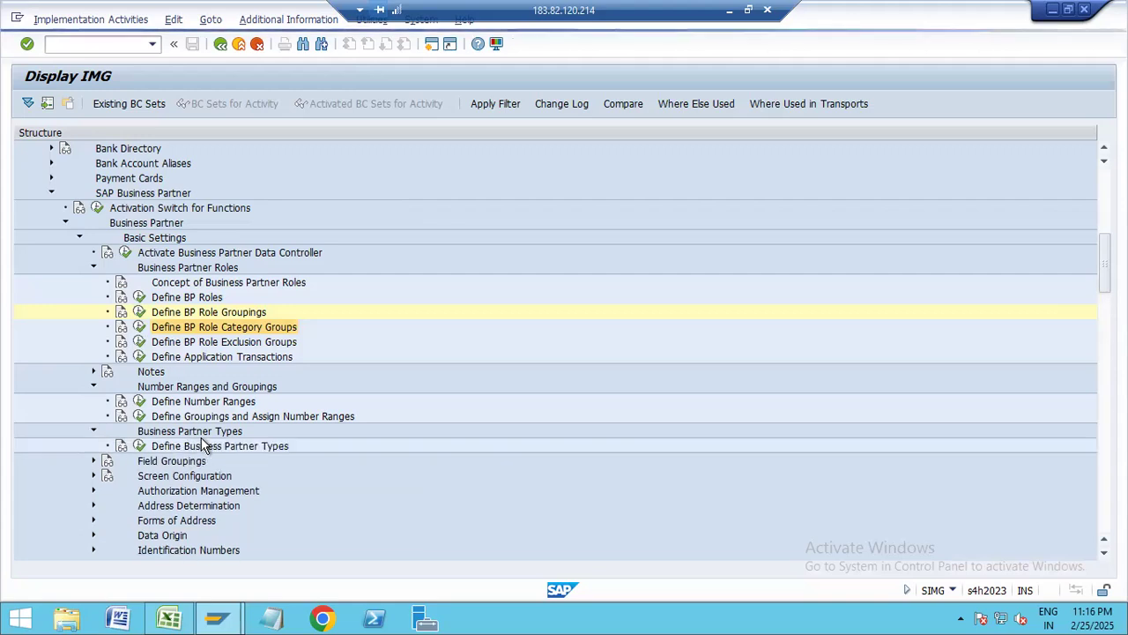
pyautogui.click(139, 445)
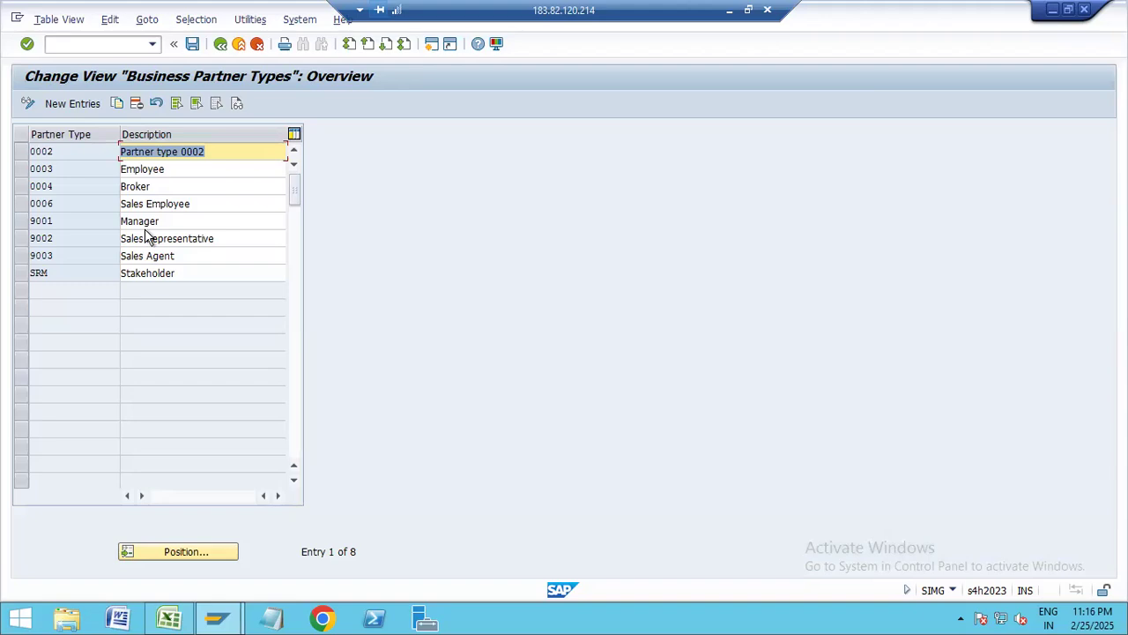
pyautogui.doubleClick(150, 220)
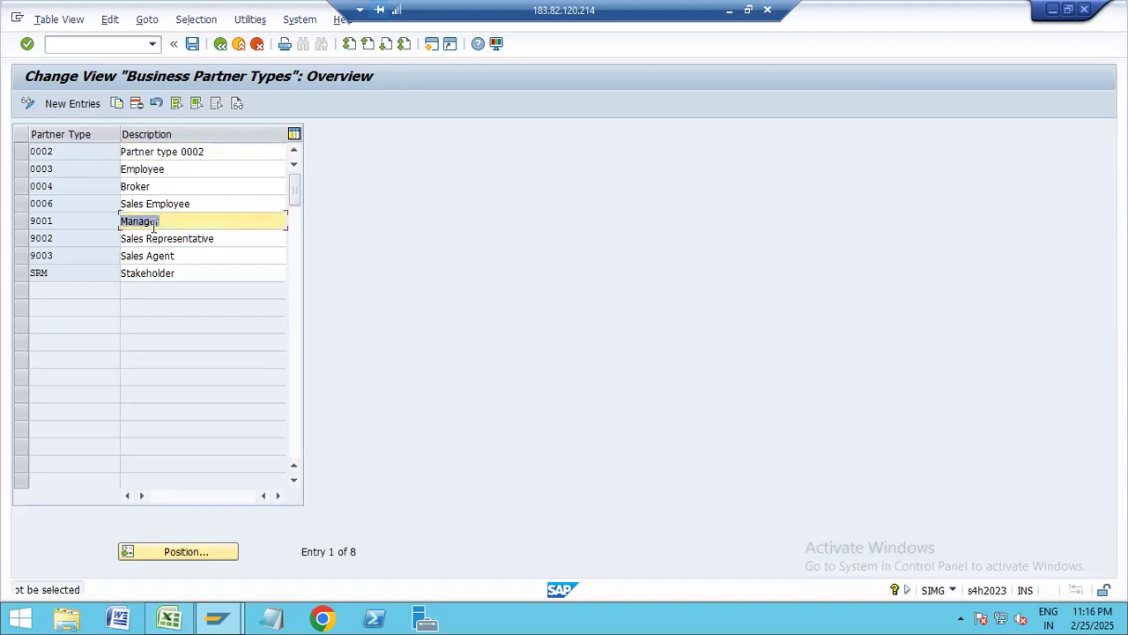
pyautogui.click(176, 171)
pyautogui.click(213, 259)
pyautogui.moveTo(193, 275); pyautogui.dragTo(166, 268)
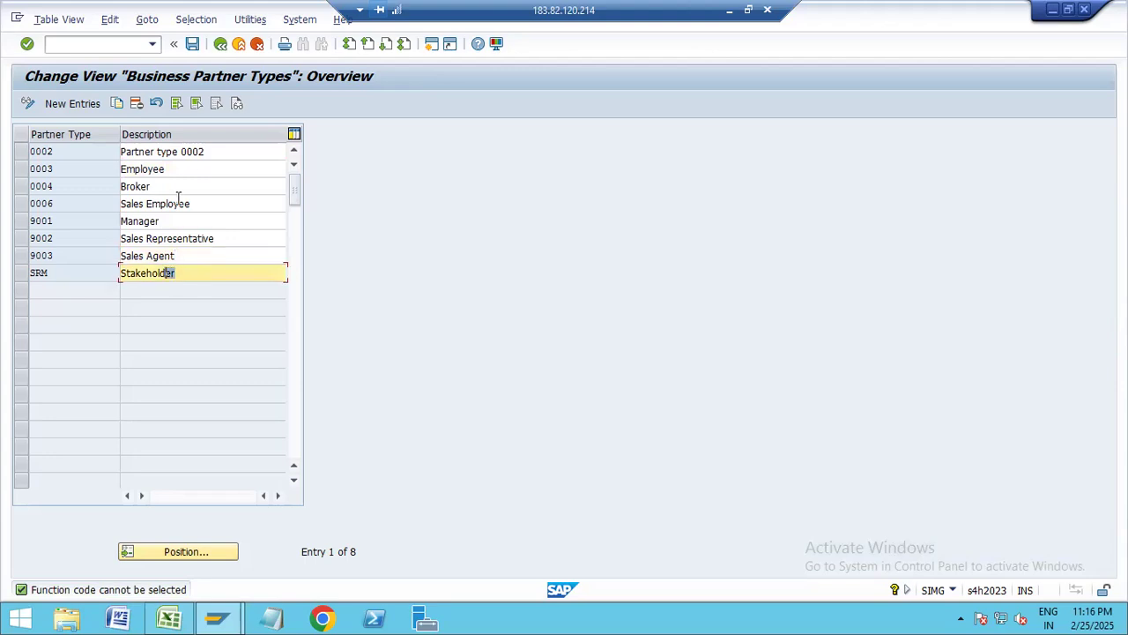
pyautogui.click(220, 156)
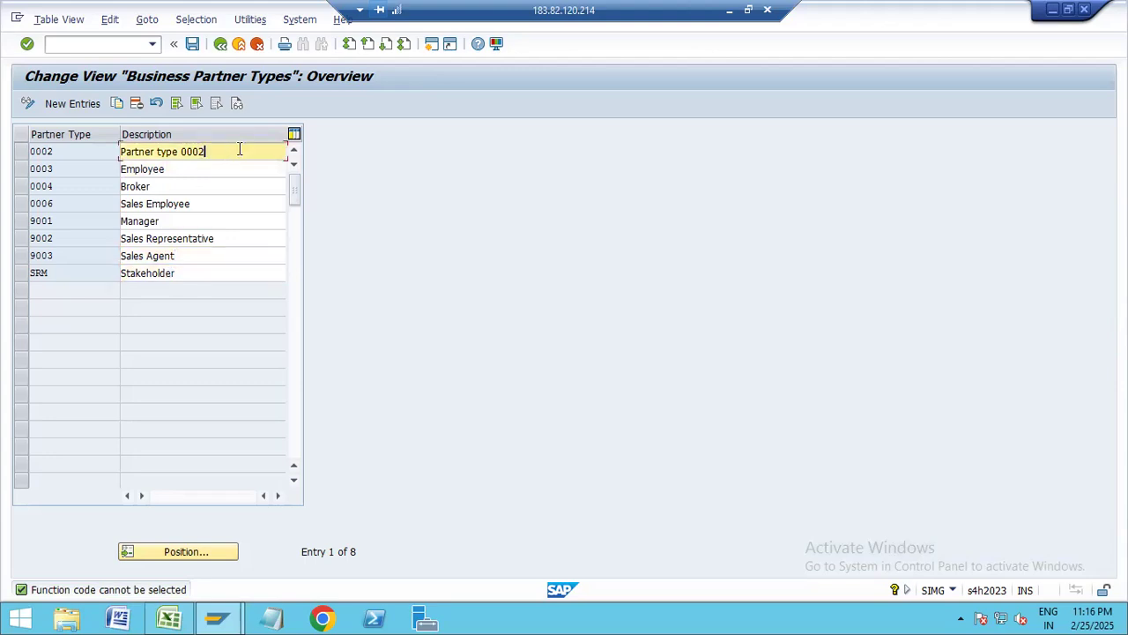
pyautogui.click(222, 43)
# Step: Expand Field Groupings and start Configure Field Attributes per BP Role for the role category activity covering 0001-3500
pyautogui.scroll(-3, 155, 383)
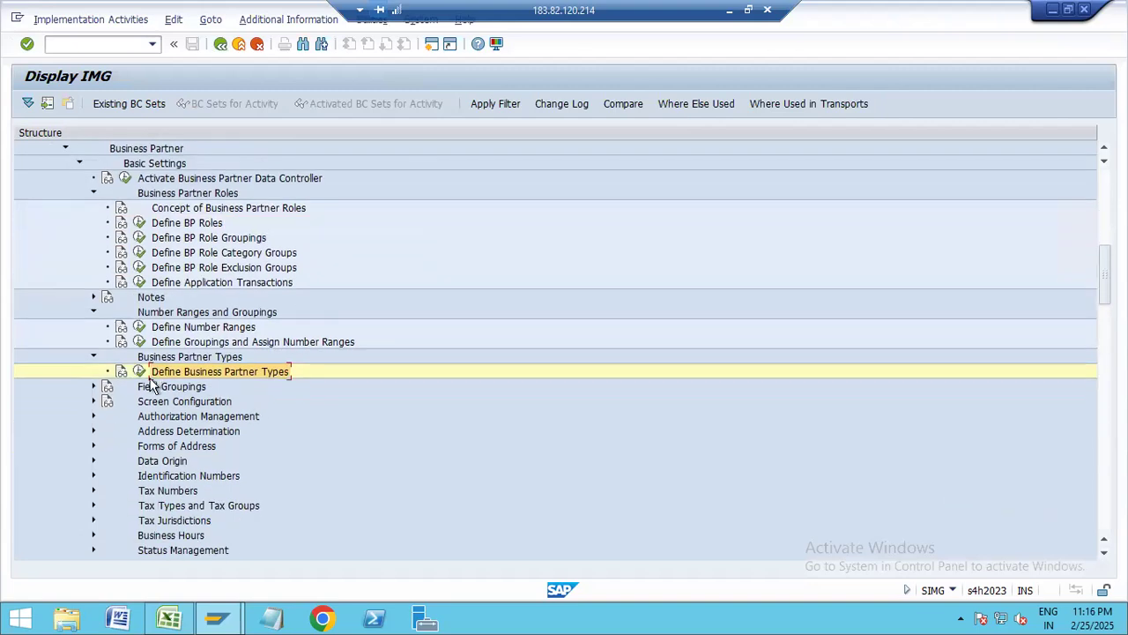
pyautogui.doubleClick(167, 329)
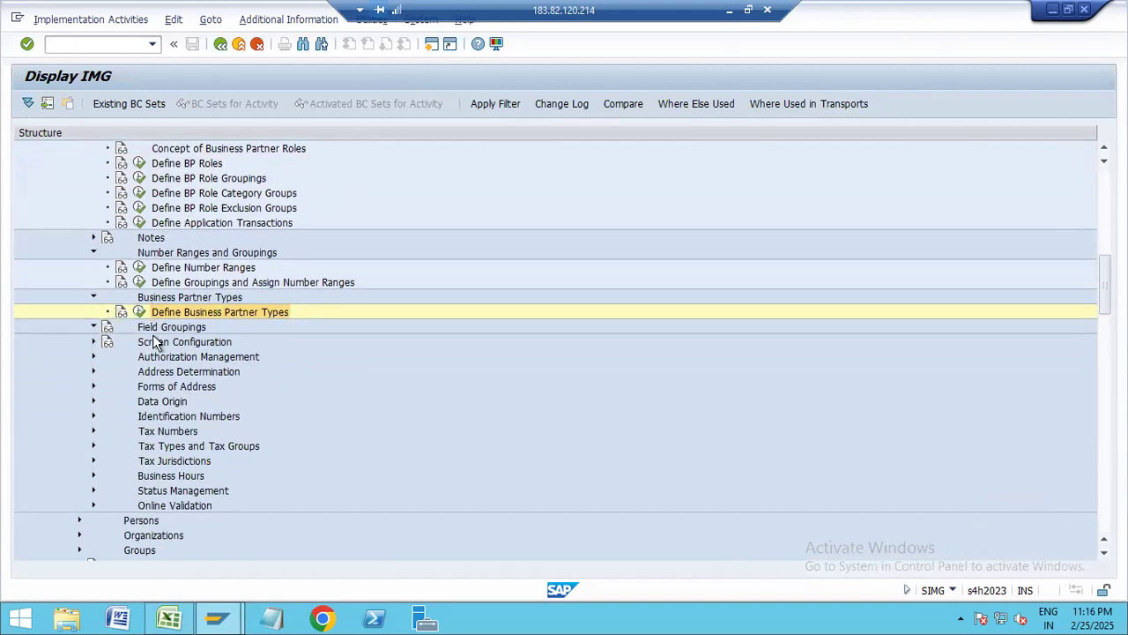
pyautogui.click(231, 343)
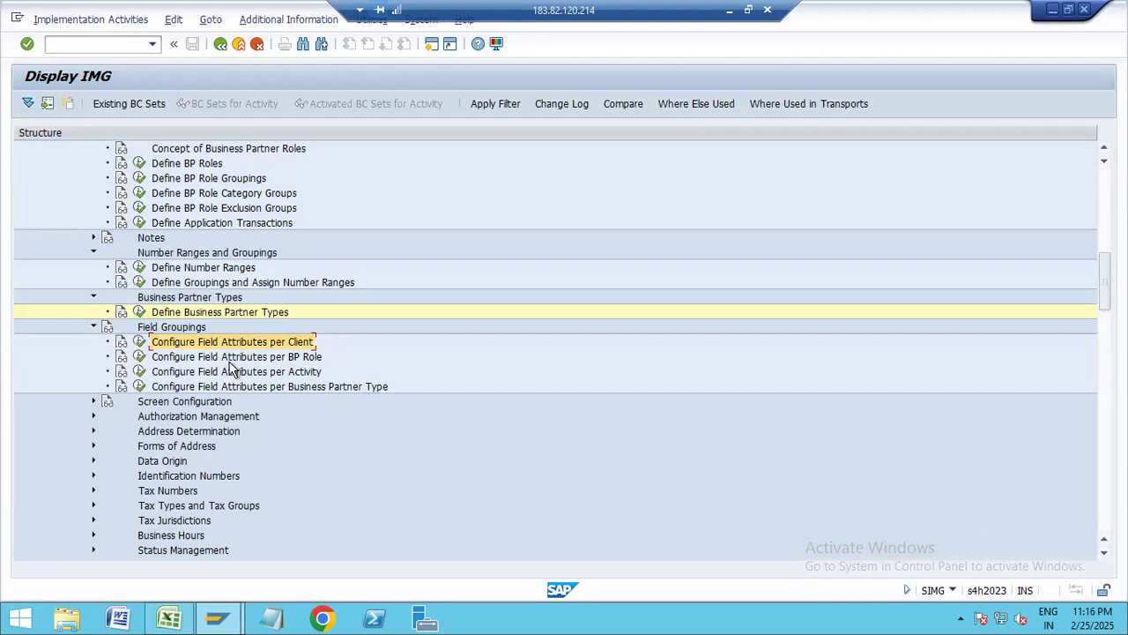
pyautogui.click(140, 348)
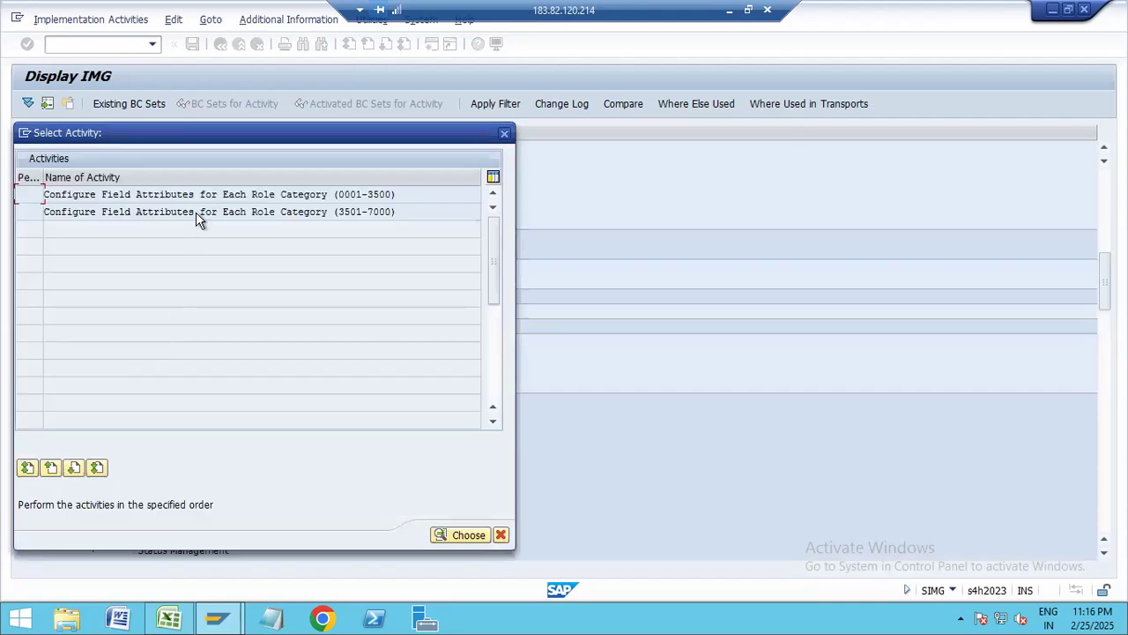
pyautogui.doubleClick(214, 197)
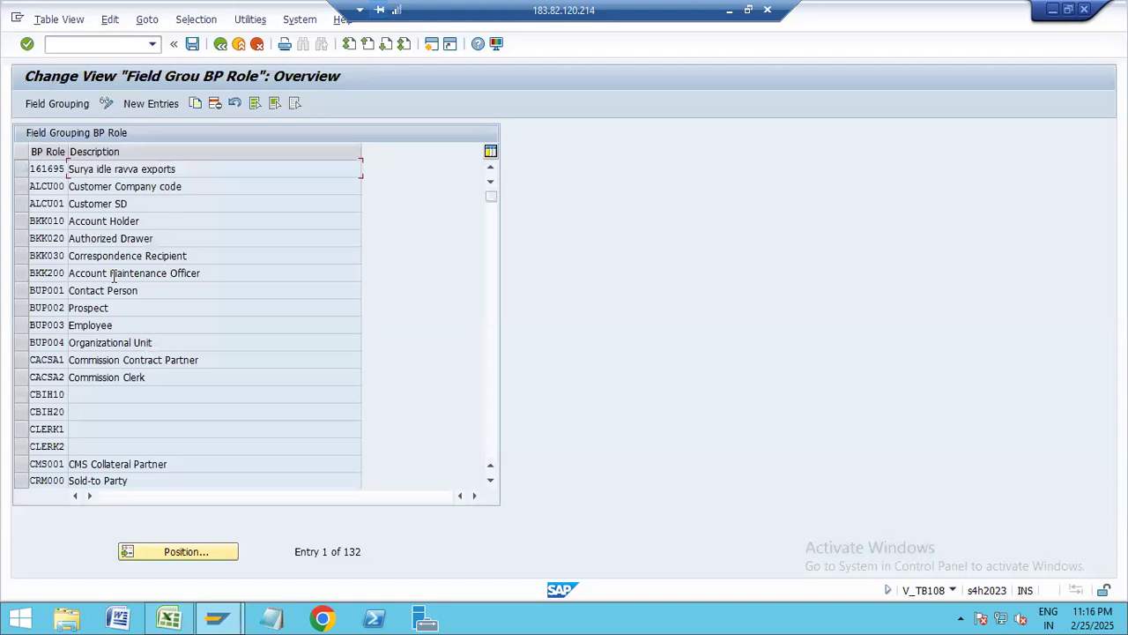
# Step: Examine the field groups of BP role Account Maintenance Officer for Addresses, Additional Data, Additional Information and Company Code, and return to the IMG structure
pyautogui.doubleClick(116, 274)
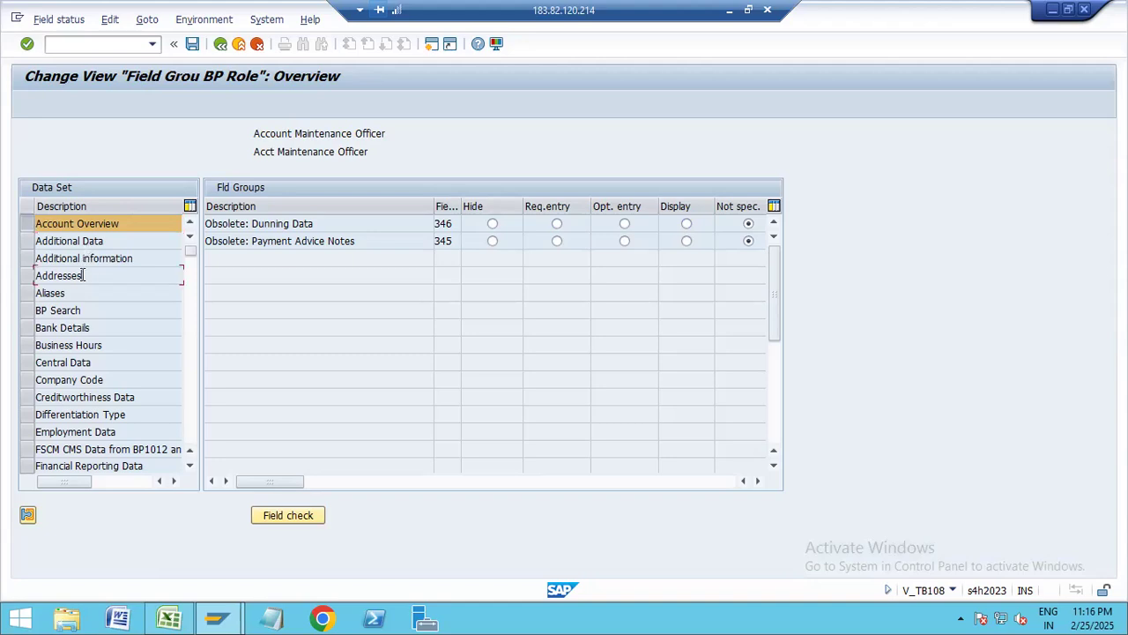
pyautogui.click(82, 275)
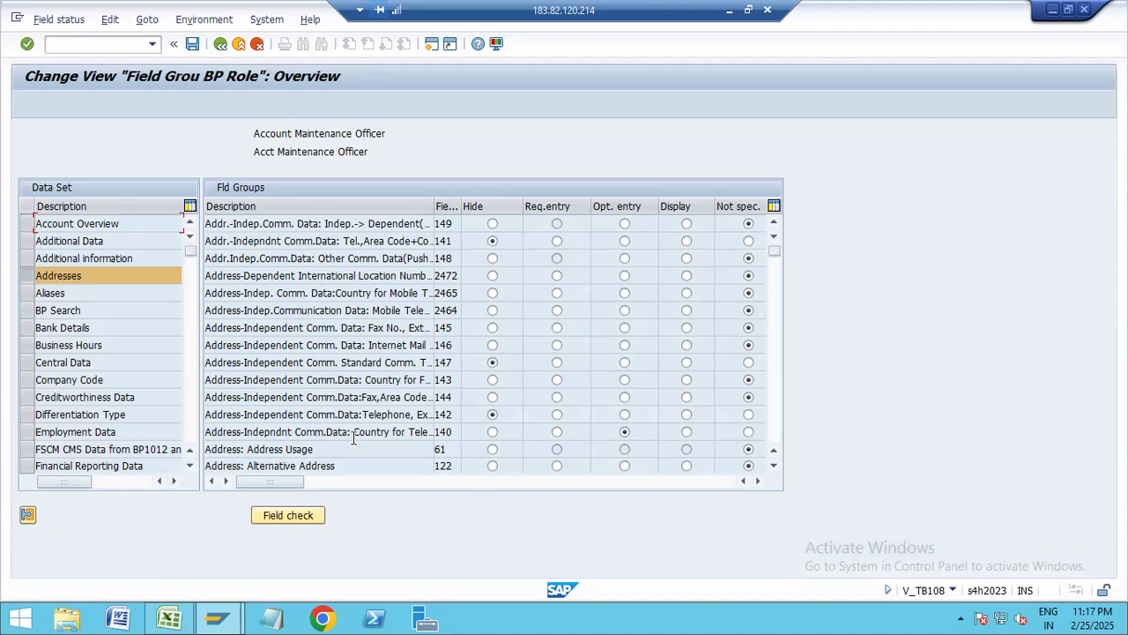
pyautogui.click(82, 241)
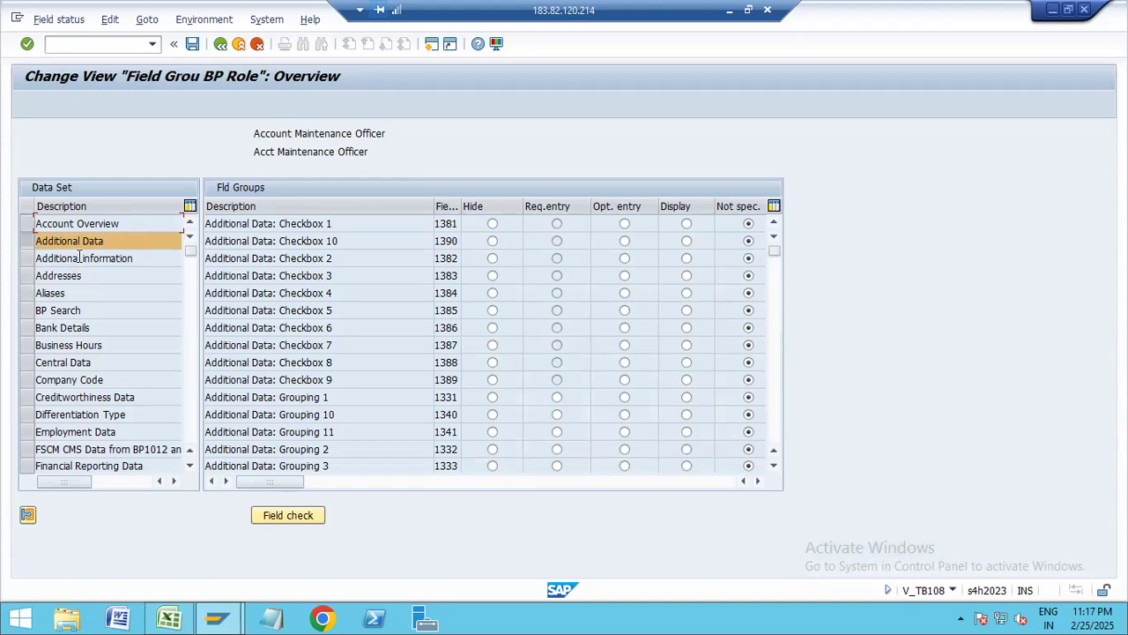
pyautogui.click(79, 257)
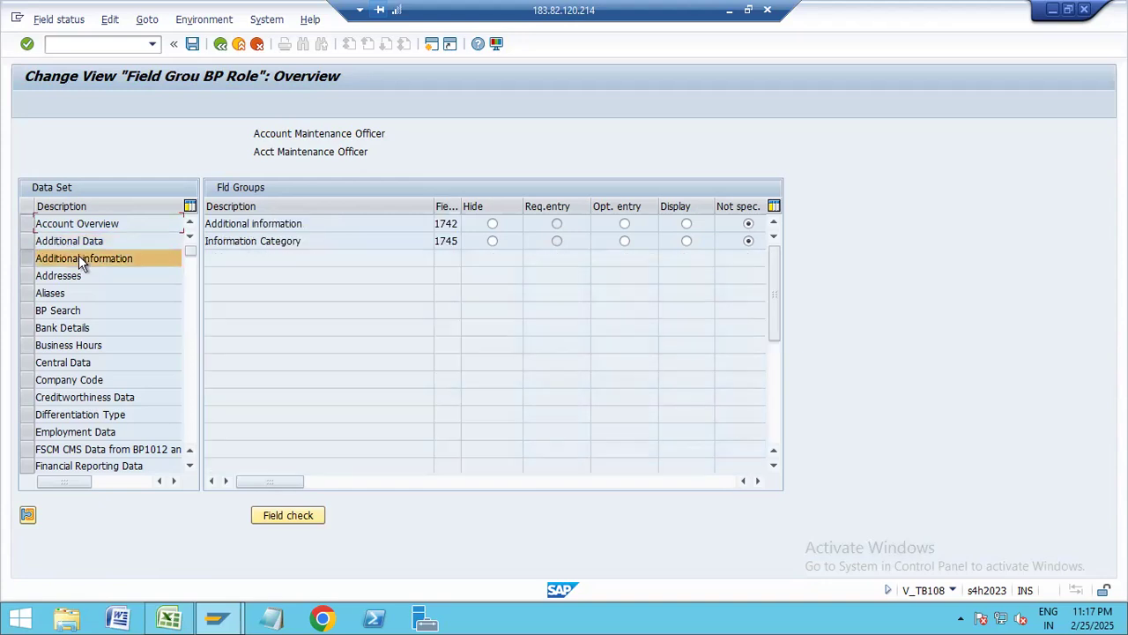
pyautogui.click(82, 380)
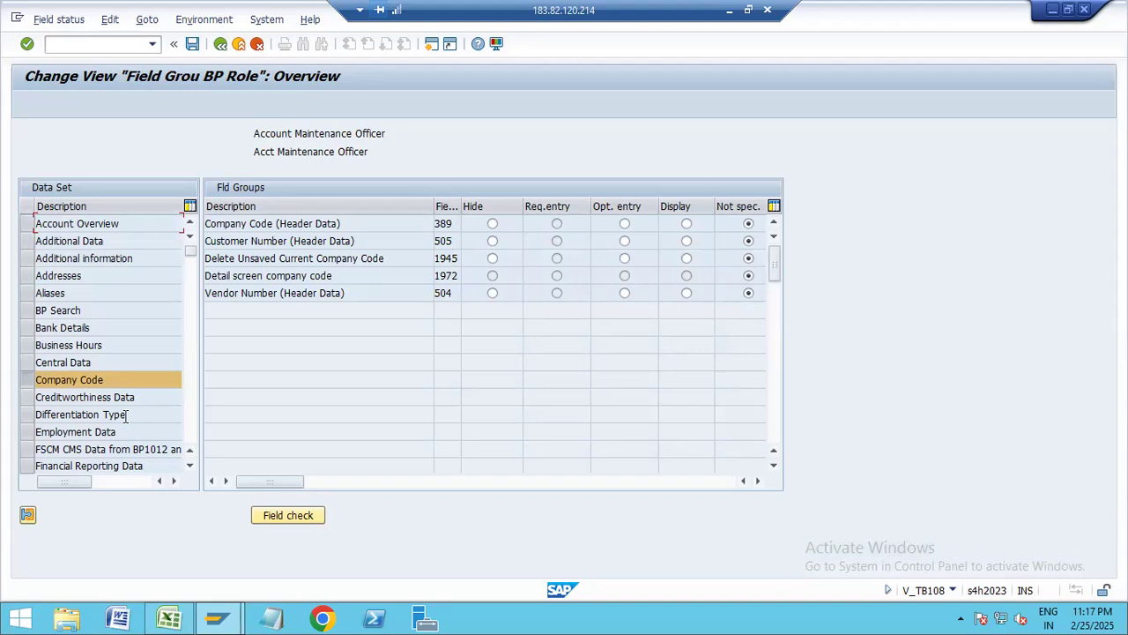
pyautogui.scroll(-5, 125, 415)
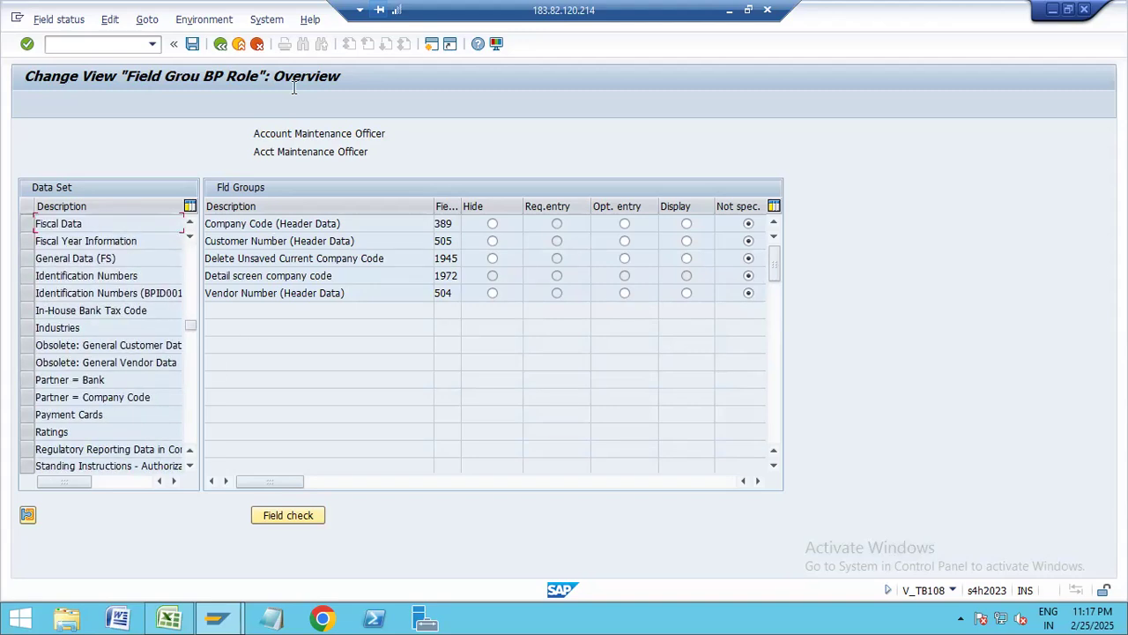
pyautogui.click(220, 43)
pyautogui.click(221, 43)
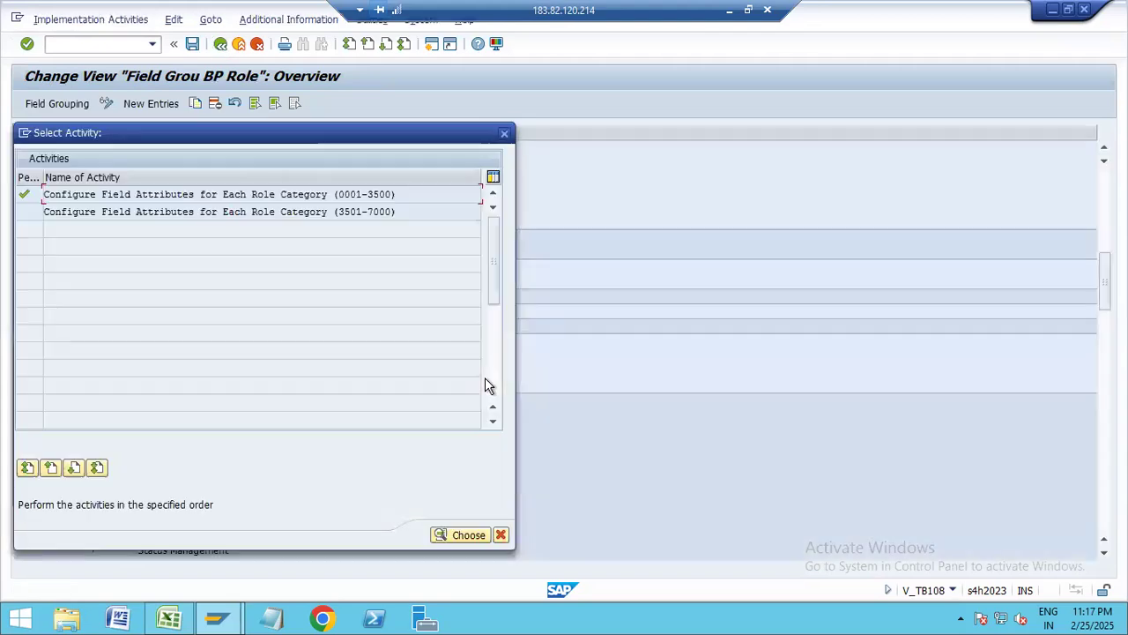
pyautogui.click(503, 134)
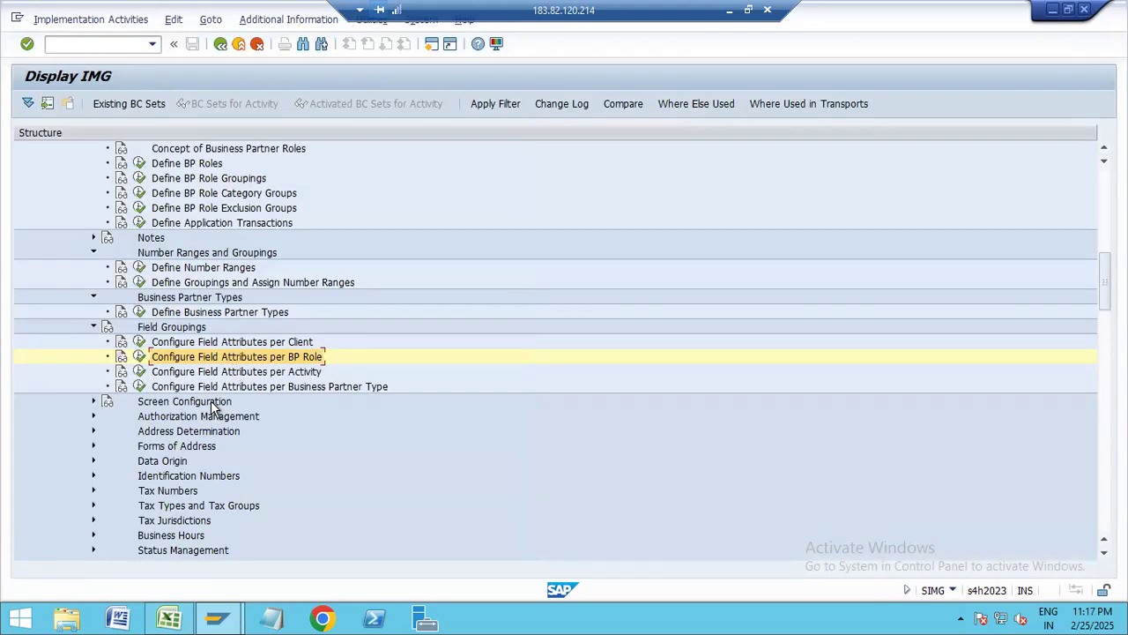
# Step: Collapse the Field Groupings, Business Partner Types, and Number Ranges and Groupings nodes in the IMG structure
pyautogui.click(93, 327)
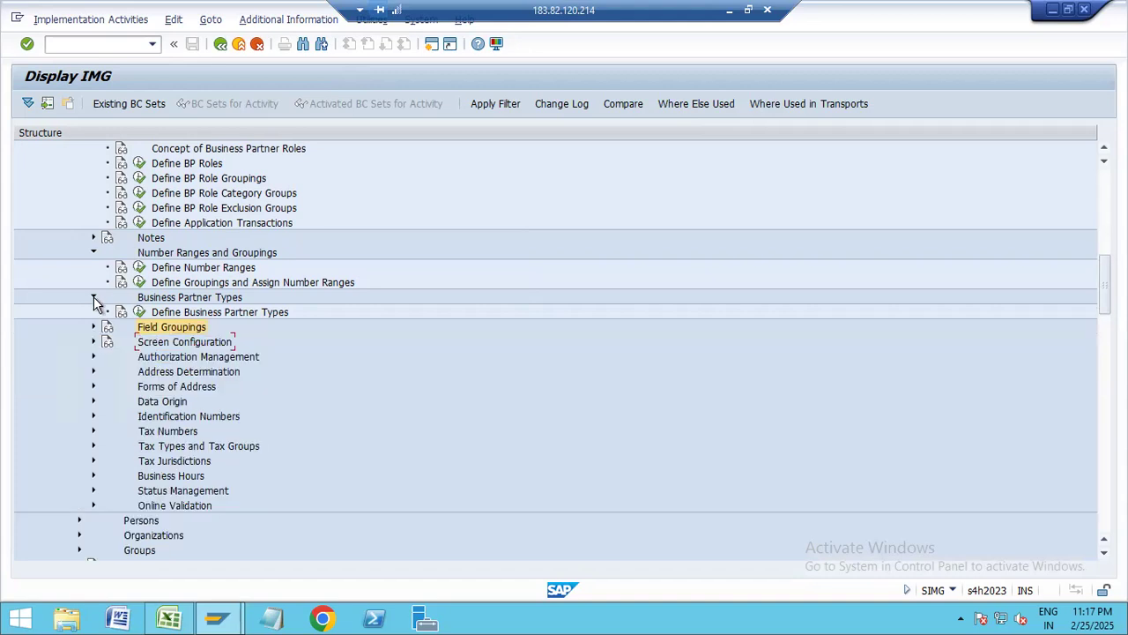
pyautogui.click(94, 297)
pyautogui.click(222, 270)
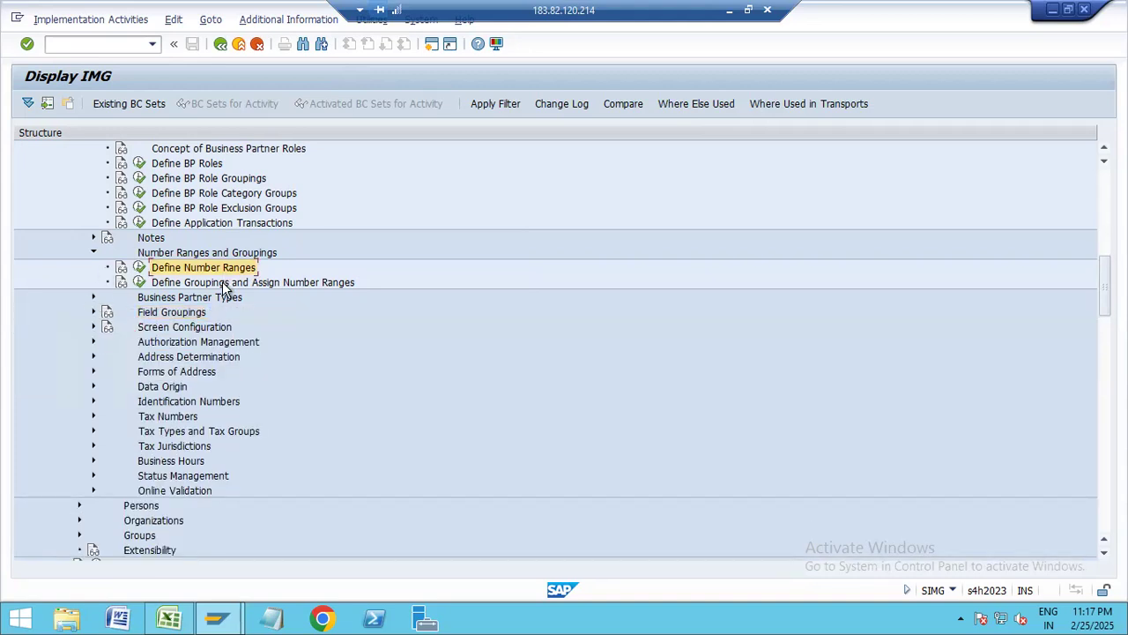
pyautogui.click(222, 282)
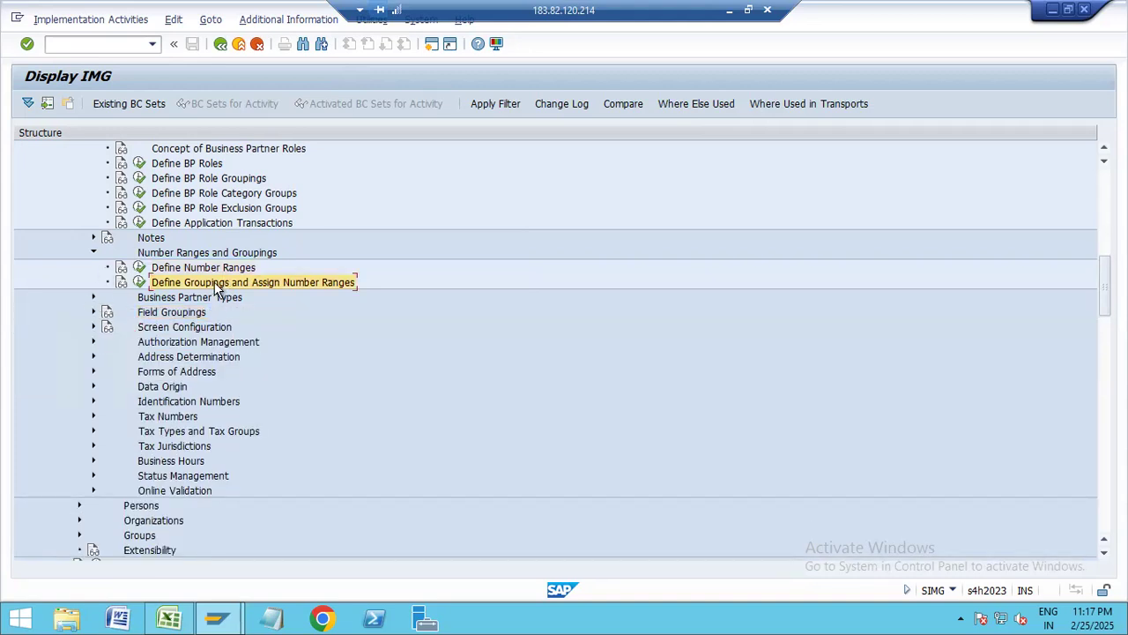
pyautogui.click(93, 252)
# Step: Start Define Number Assignment for Direction BP to Customer under the Customer/Vendor Integration settings for customer integration
pyautogui.scroll(-3, 191, 400)
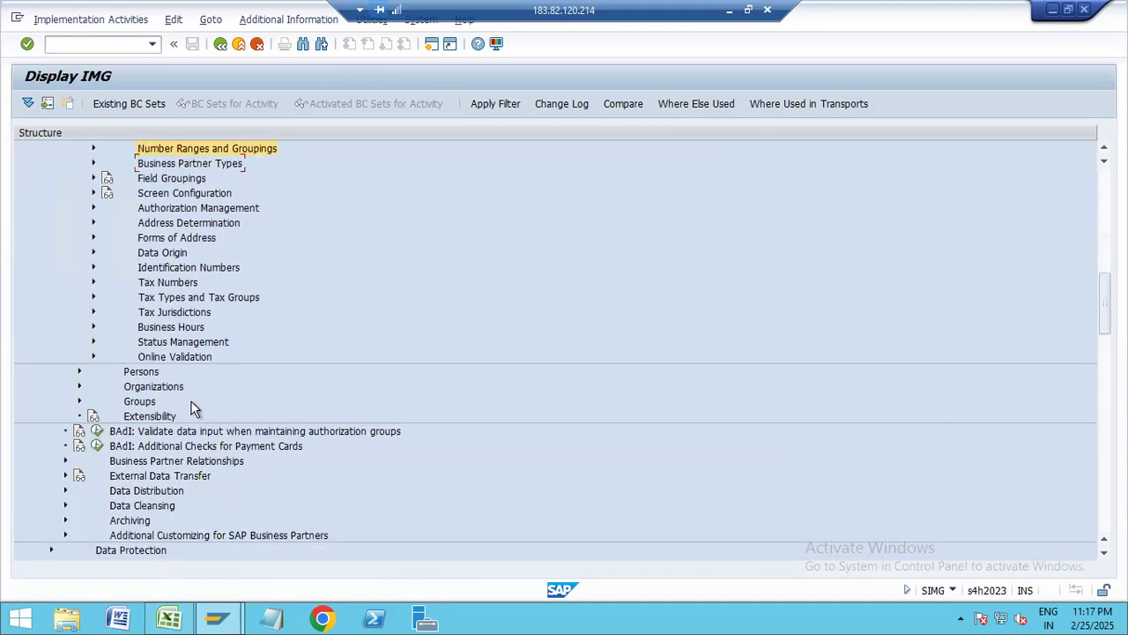
pyautogui.scroll(-5, 190, 400)
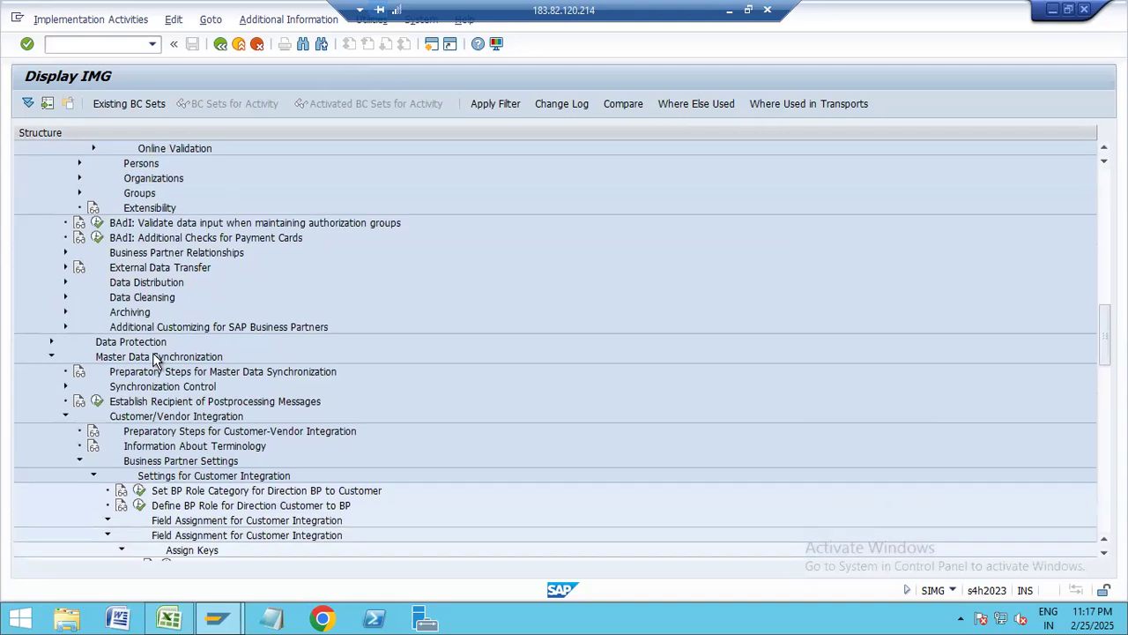
pyautogui.scroll(-1, 154, 359)
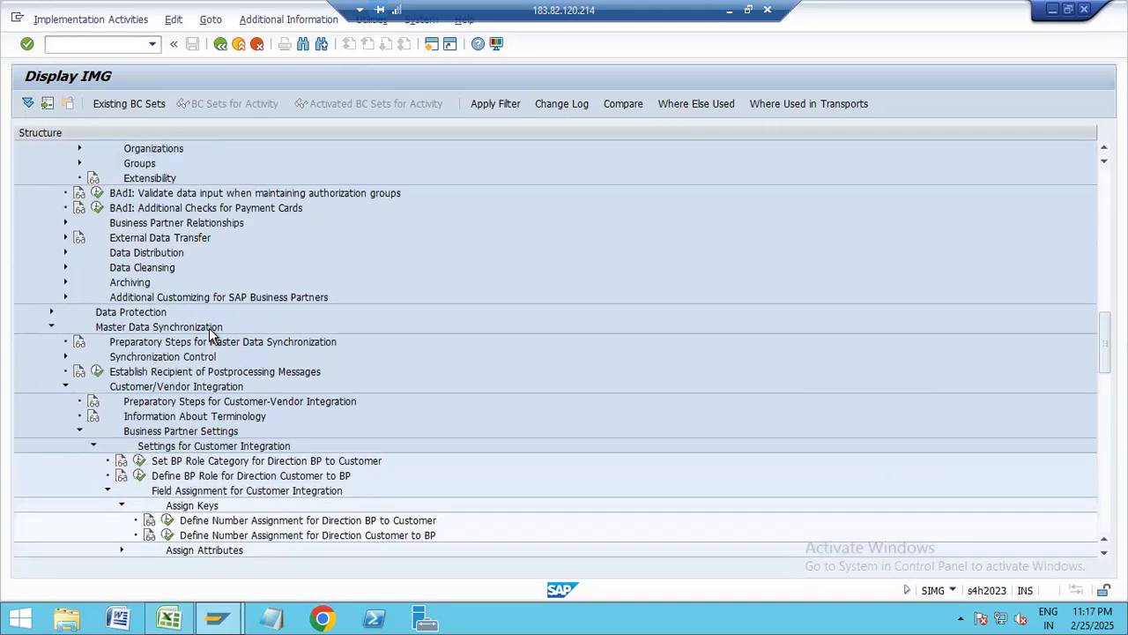
pyautogui.scroll(-3, 212, 335)
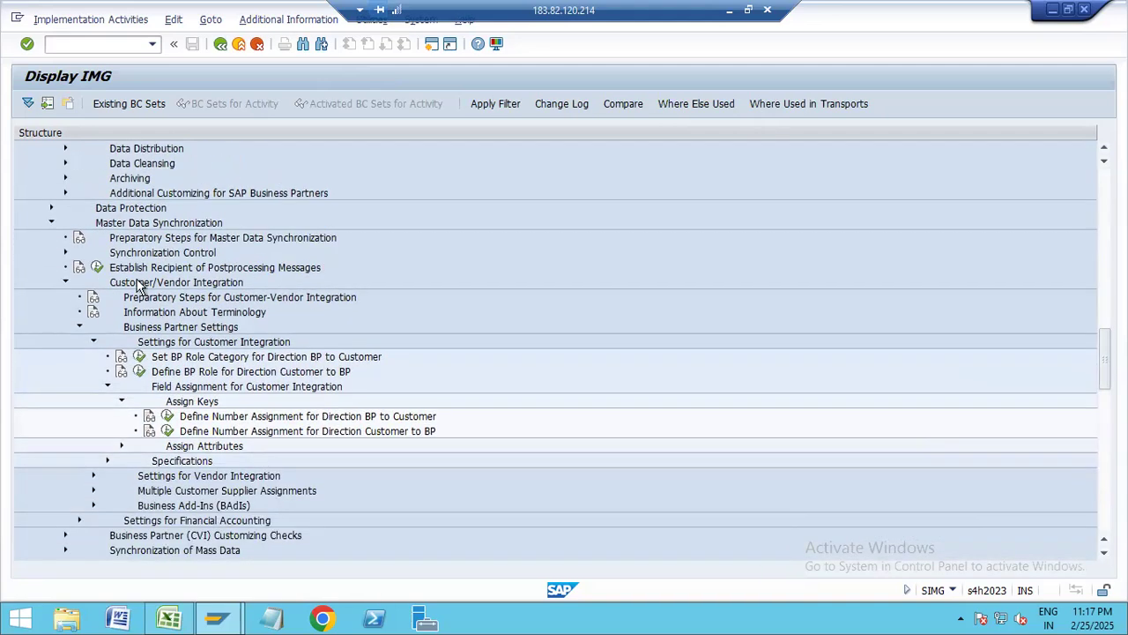
pyautogui.click(200, 284)
pyautogui.click(205, 388)
pyautogui.click(200, 404)
pyautogui.click(283, 415)
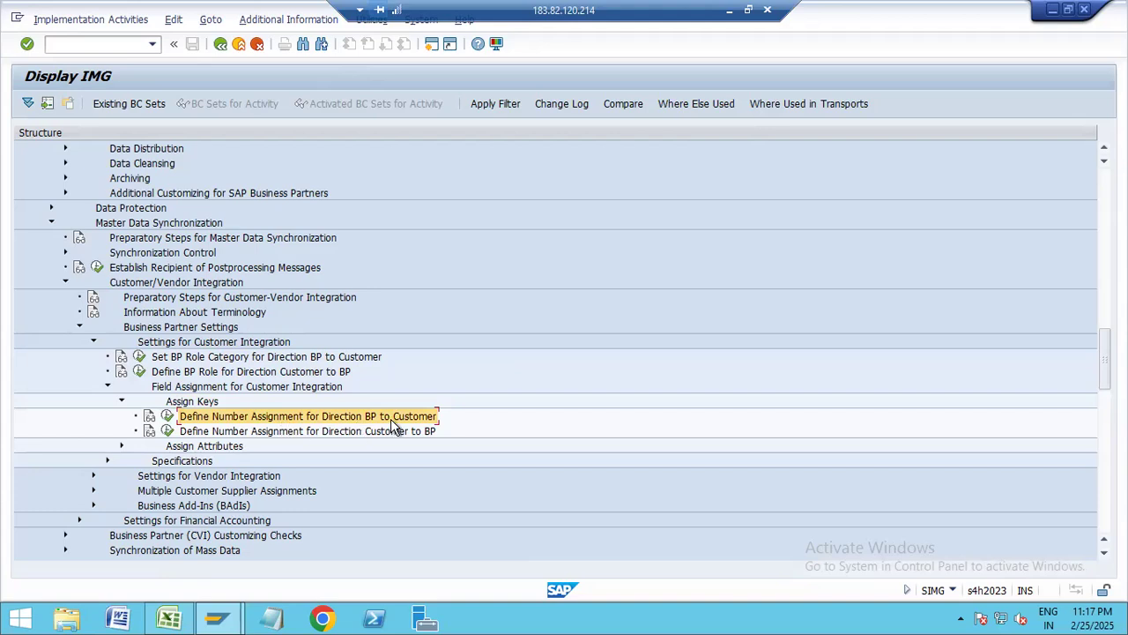
pyautogui.click(167, 417)
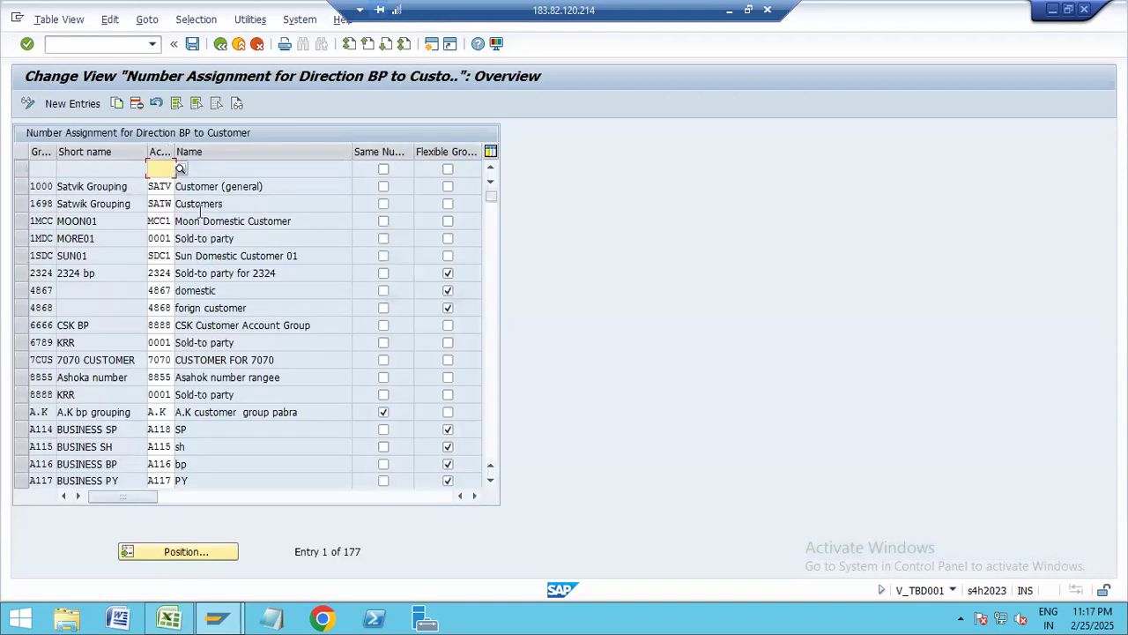
# Step: Widen the Grouping and Account Group columns and bring the Same Numbers and Flexible Grouping columns into view
pyautogui.doubleClick(56, 151)
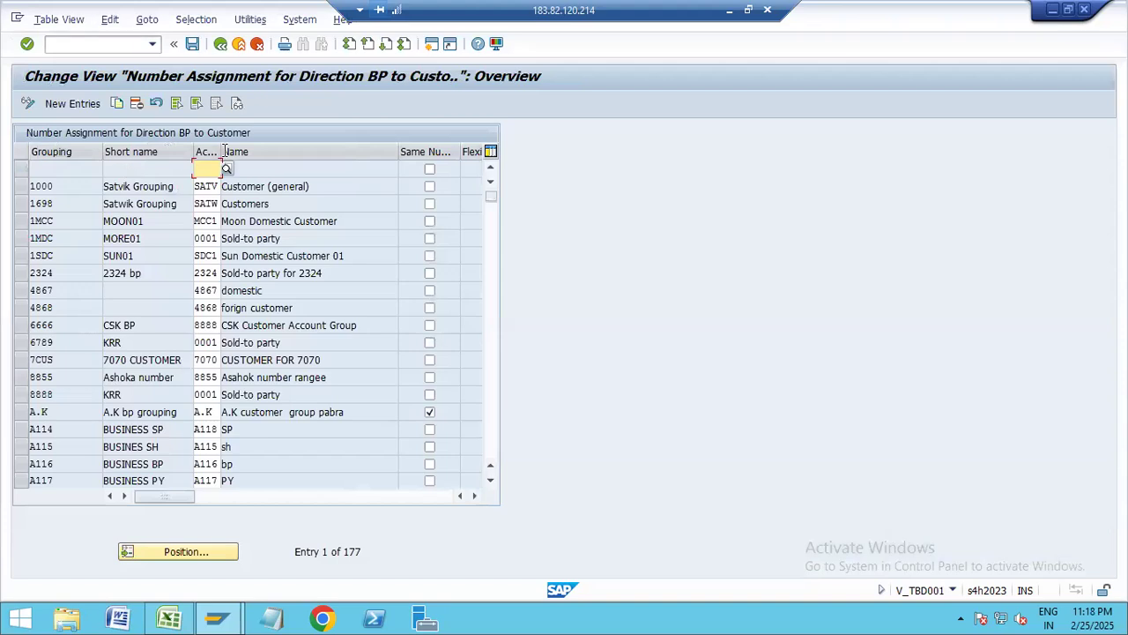
pyautogui.moveTo(218, 152); pyautogui.dragTo(280, 153)
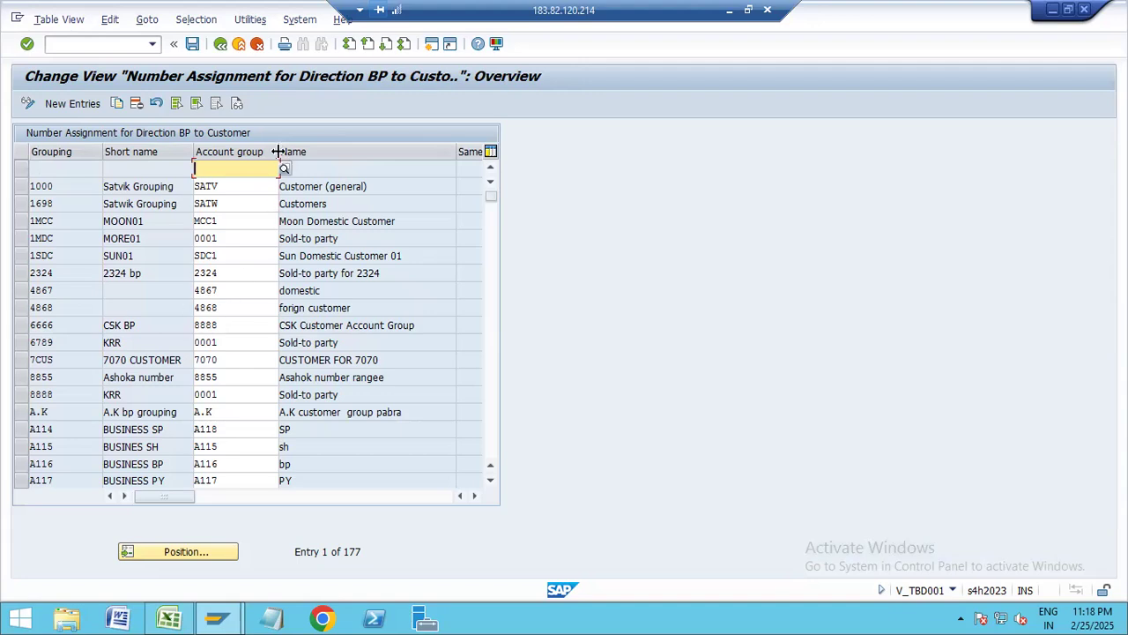
pyautogui.moveTo(277, 152); pyautogui.dragTo(255, 151)
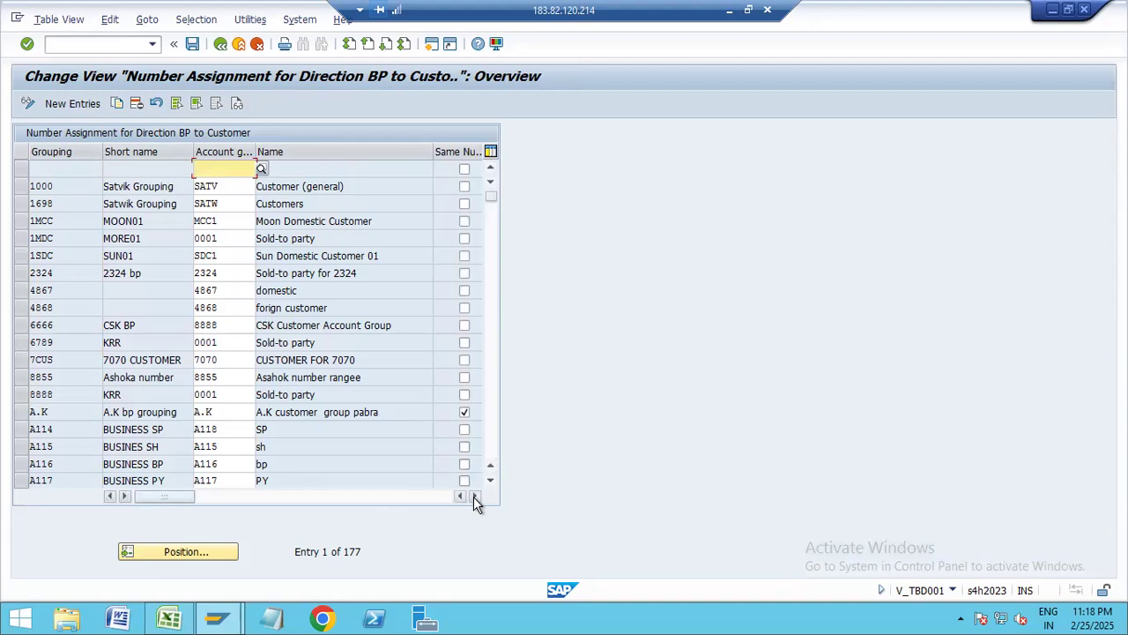
pyautogui.click(475, 496)
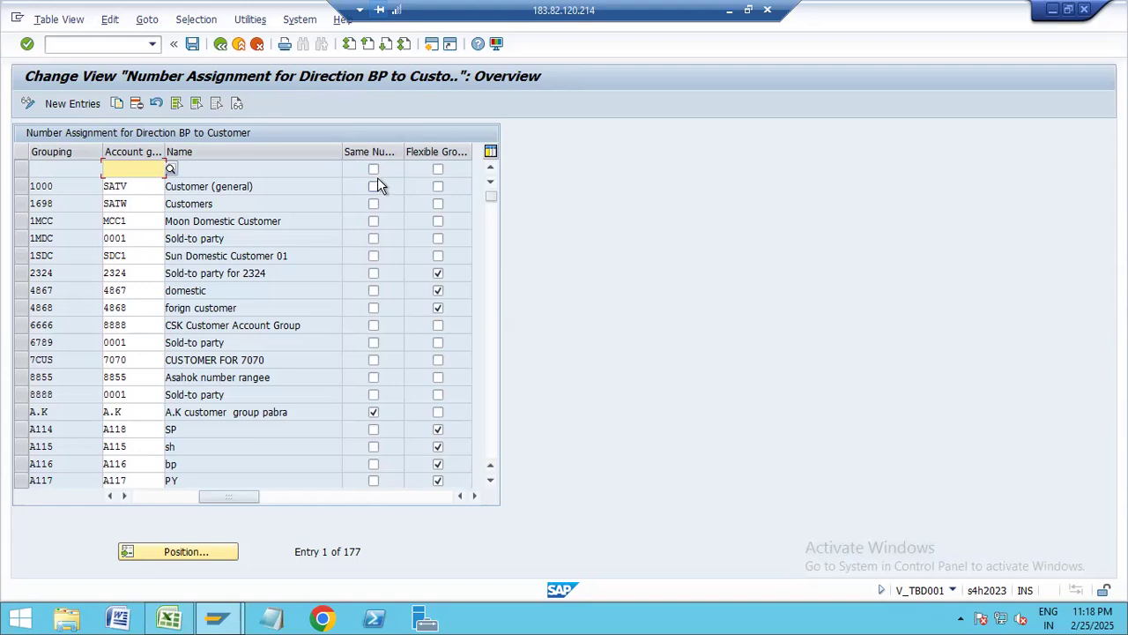
# Step: Add a new number assignment entry linking grouping NISB to customer account group NISC
pyautogui.click(72, 103)
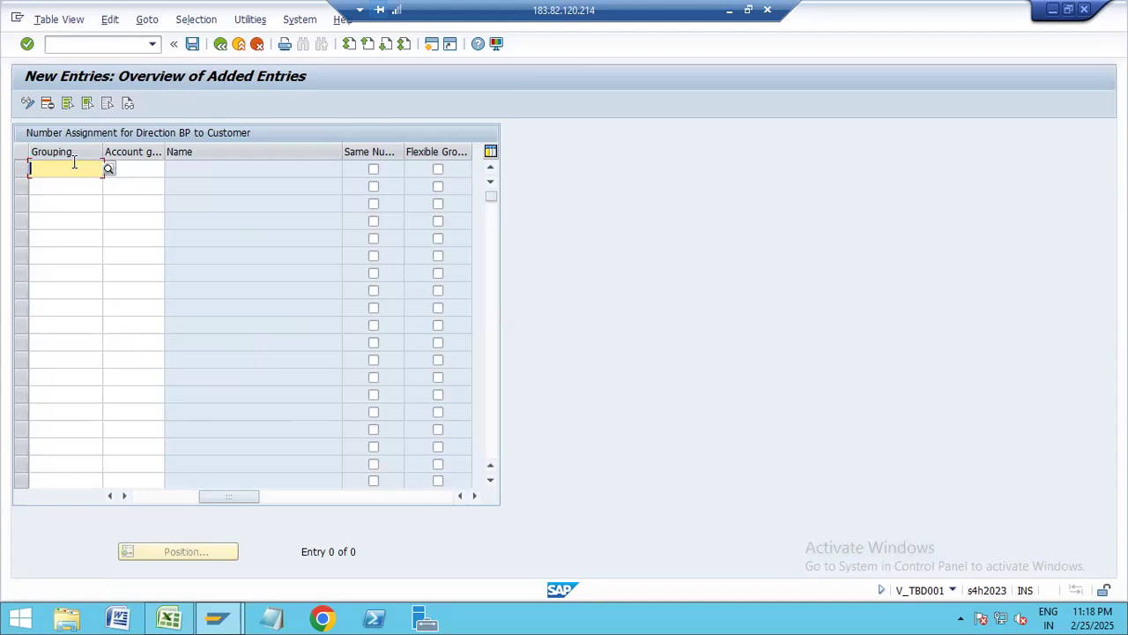
pyautogui.write('NISB')
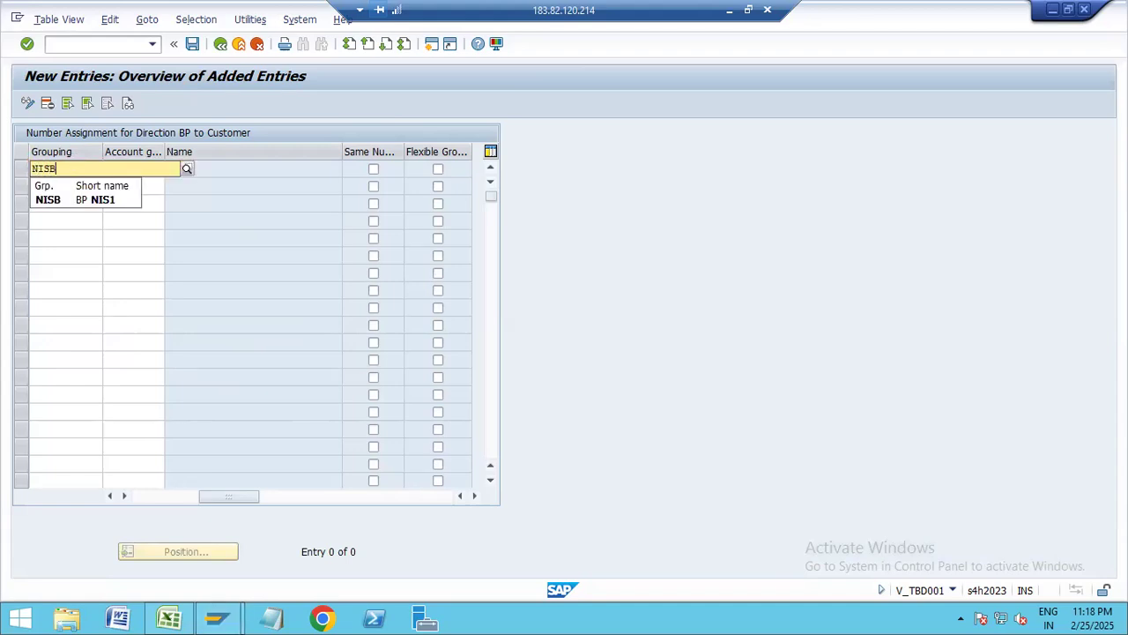
pyautogui.press('Tab')
pyautogui.write('NIS')
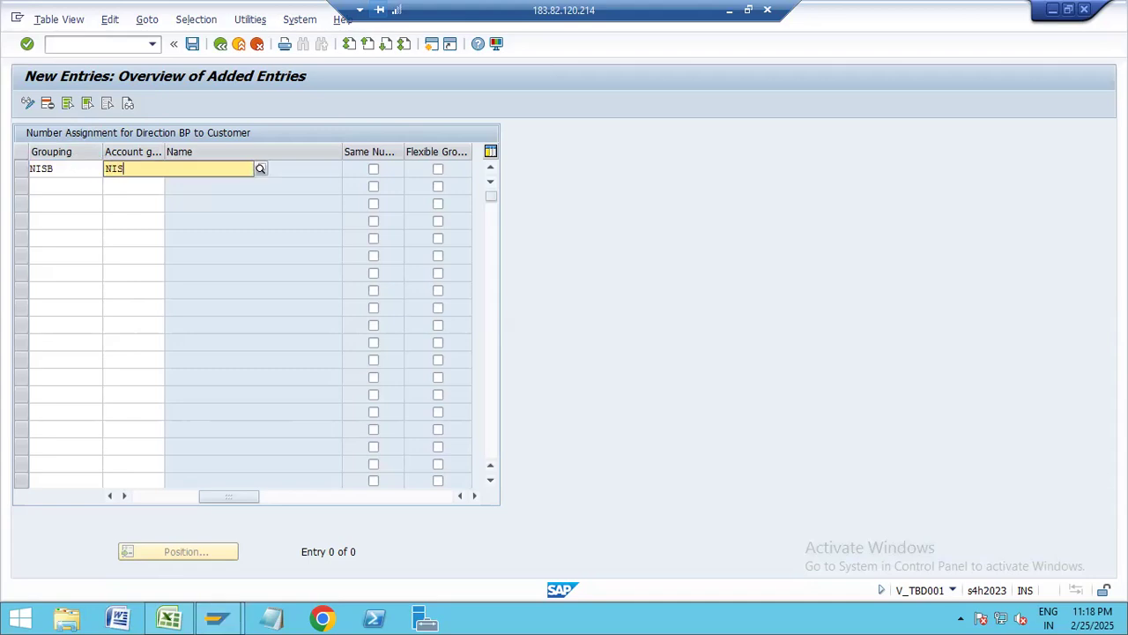
pyautogui.write('C')
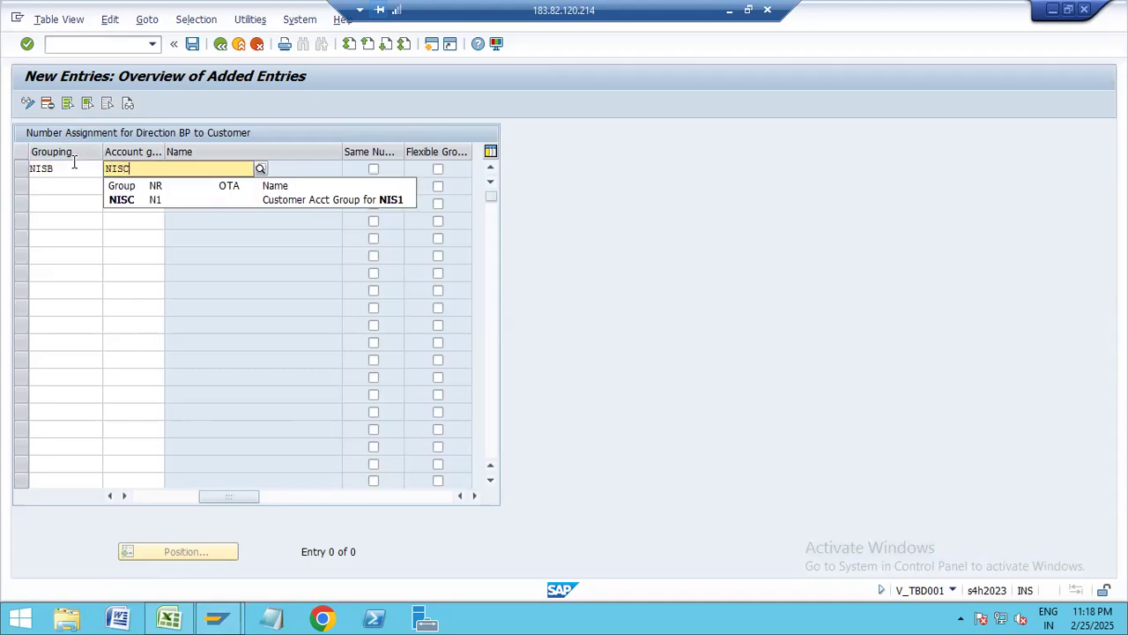
pyautogui.press('Return')
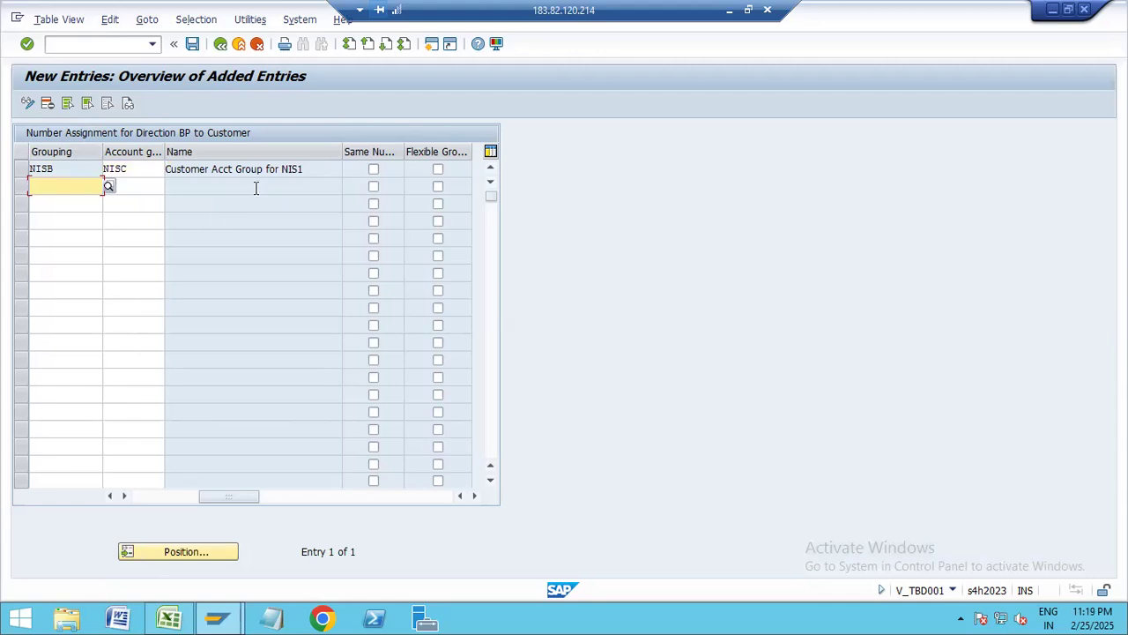
# Step: Try to enable Same Numbers for the NISB to NISC assignment, and clear the option again
pyautogui.click(373, 170)
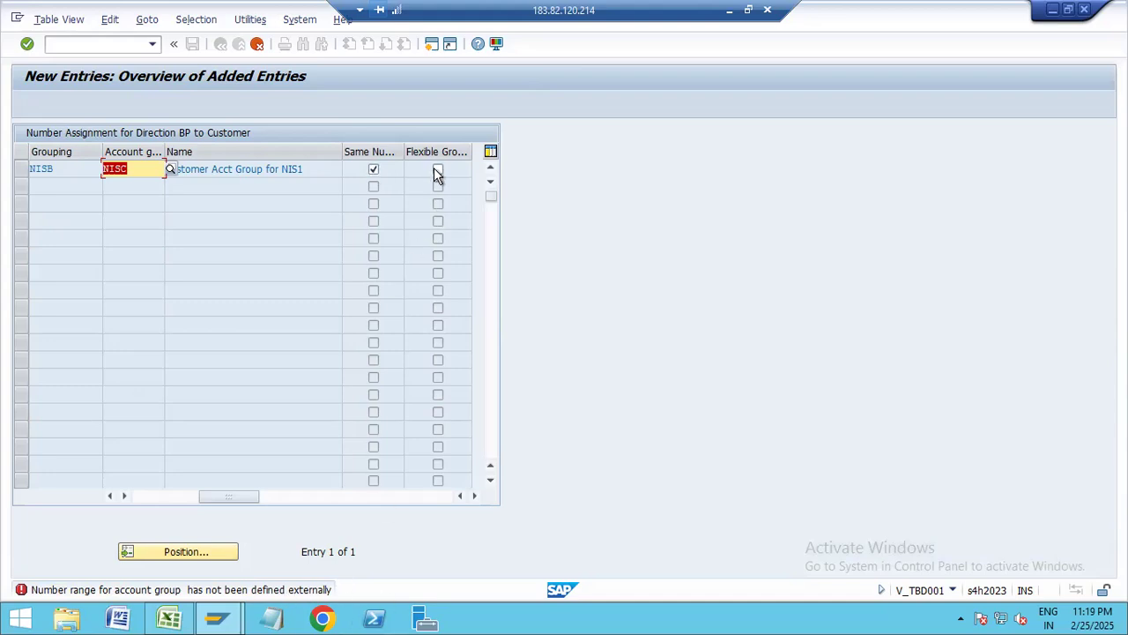
pyautogui.click(374, 169)
pyautogui.press('Return')
# Step: Enable Flexible Grouping for the NISB to NISC assignment and save it to the MATRIX ENTERPRIES Org customizing request
pyautogui.click(438, 170)
pyautogui.press('Return')
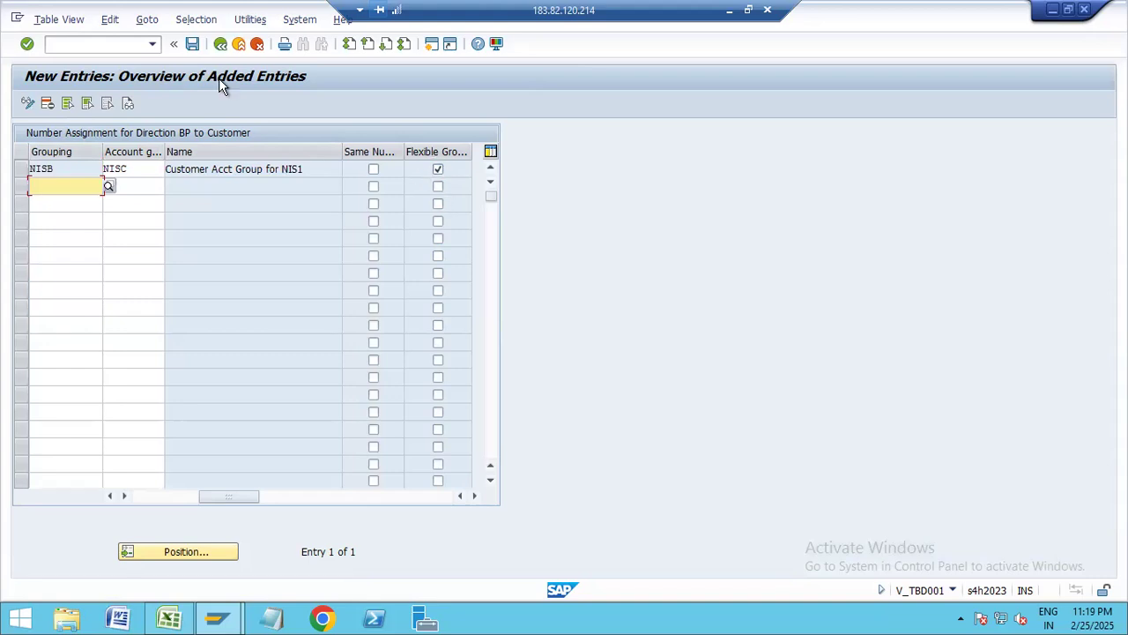
pyautogui.click(192, 43)
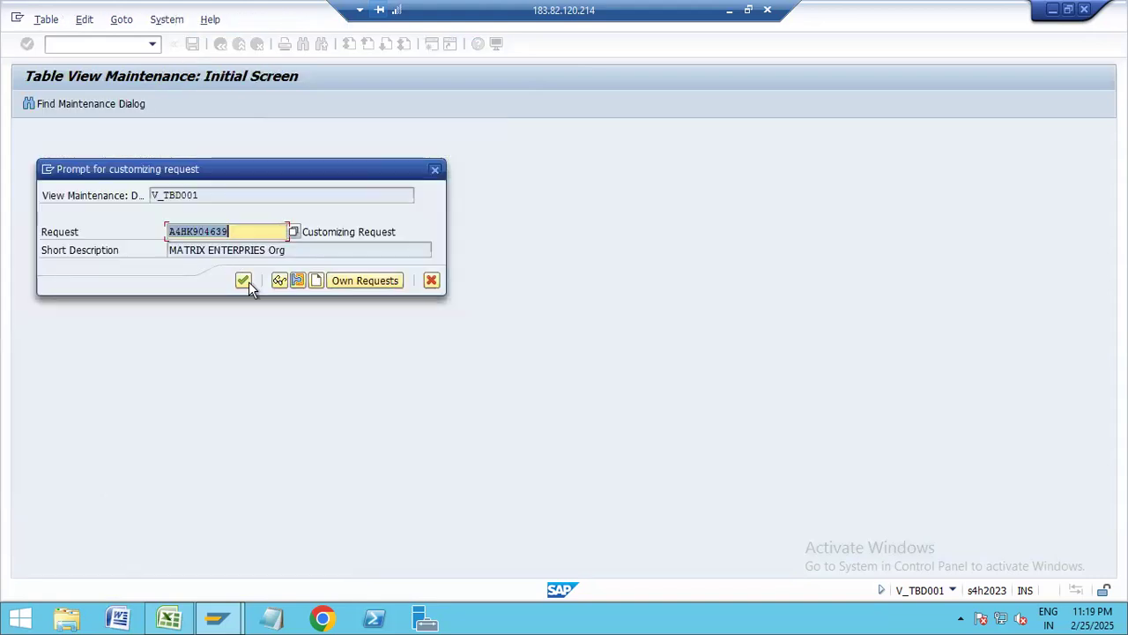
pyautogui.click(247, 280)
pyautogui.click(438, 169)
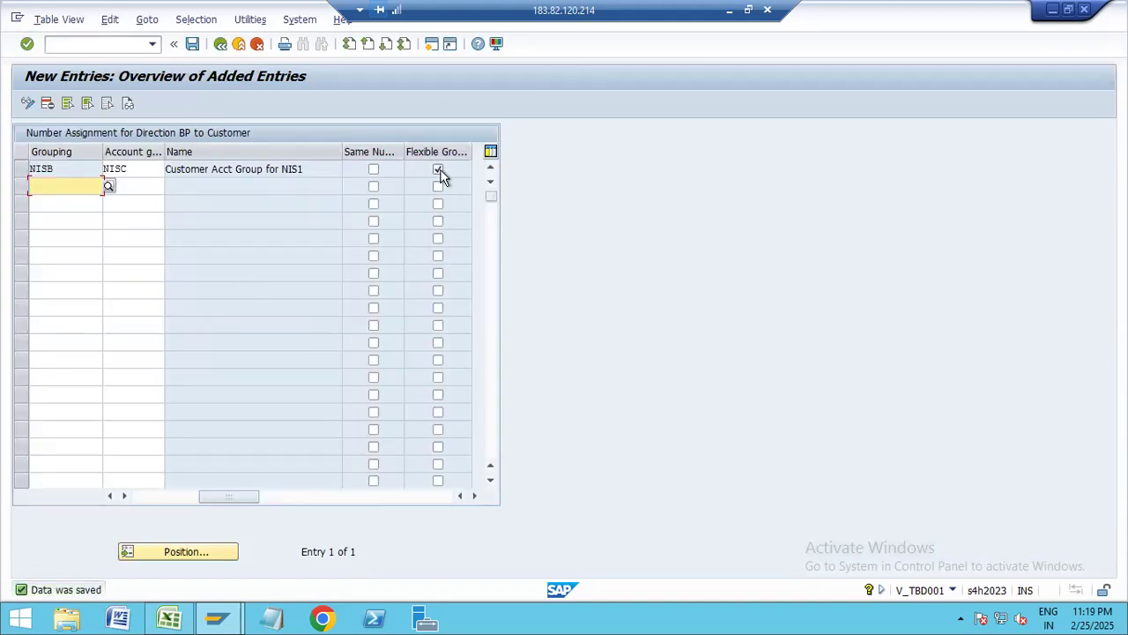
# Step: Save the NISB to NISC number assignment and return to the IMG structure
pyautogui.click(440, 173)
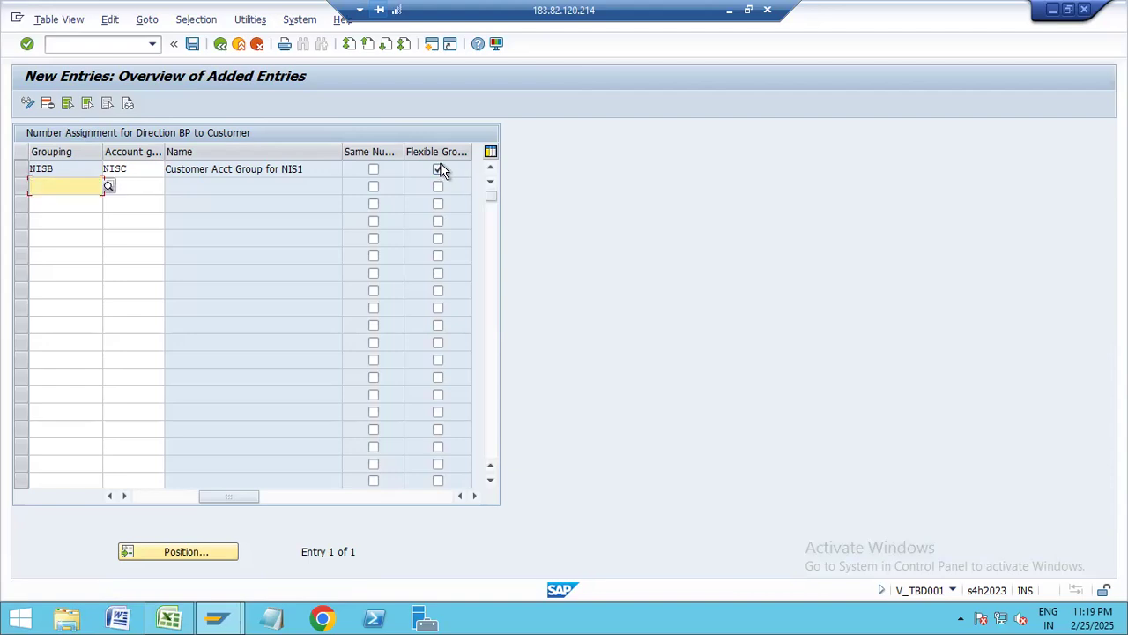
pyautogui.click(193, 45)
pyautogui.click(224, 45)
pyautogui.click(224, 45)
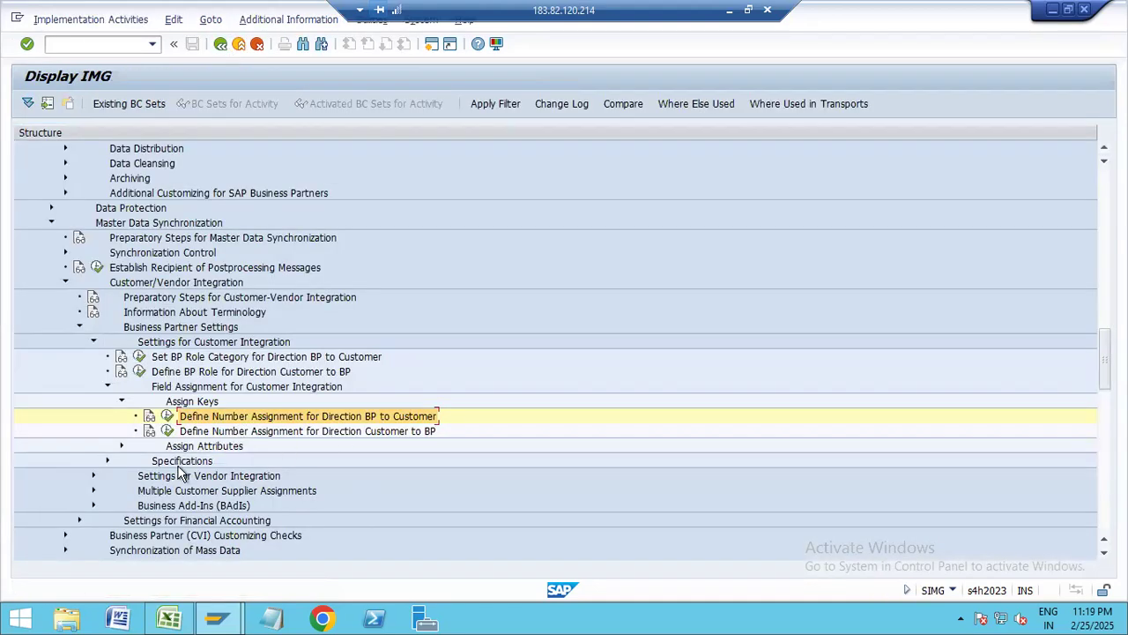
pyautogui.scroll(-2, 182, 465)
pyautogui.scroll(-3, 210, 415)
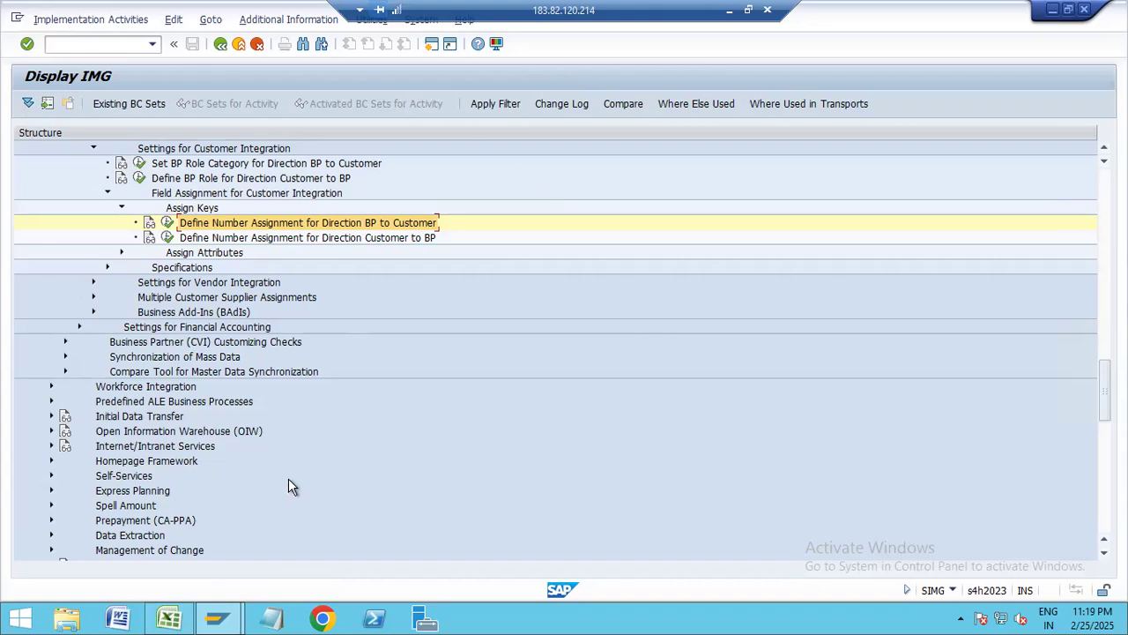
pyautogui.scroll(-5, 265, 471)
pyautogui.scroll(3, 235, 432)
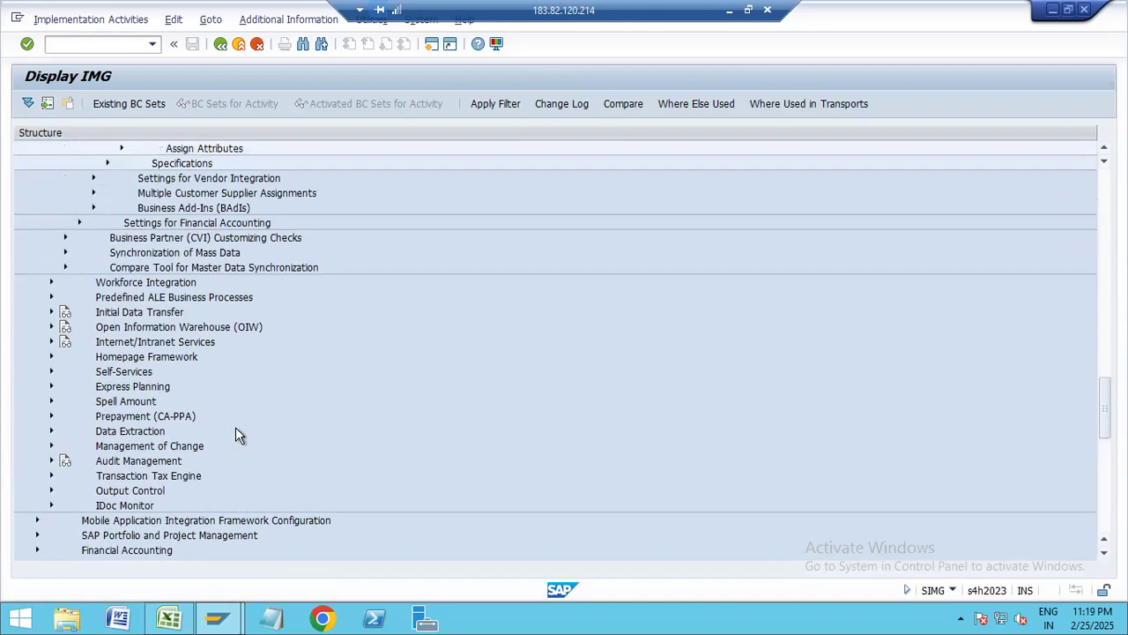
pyautogui.scroll(7, 235, 432)
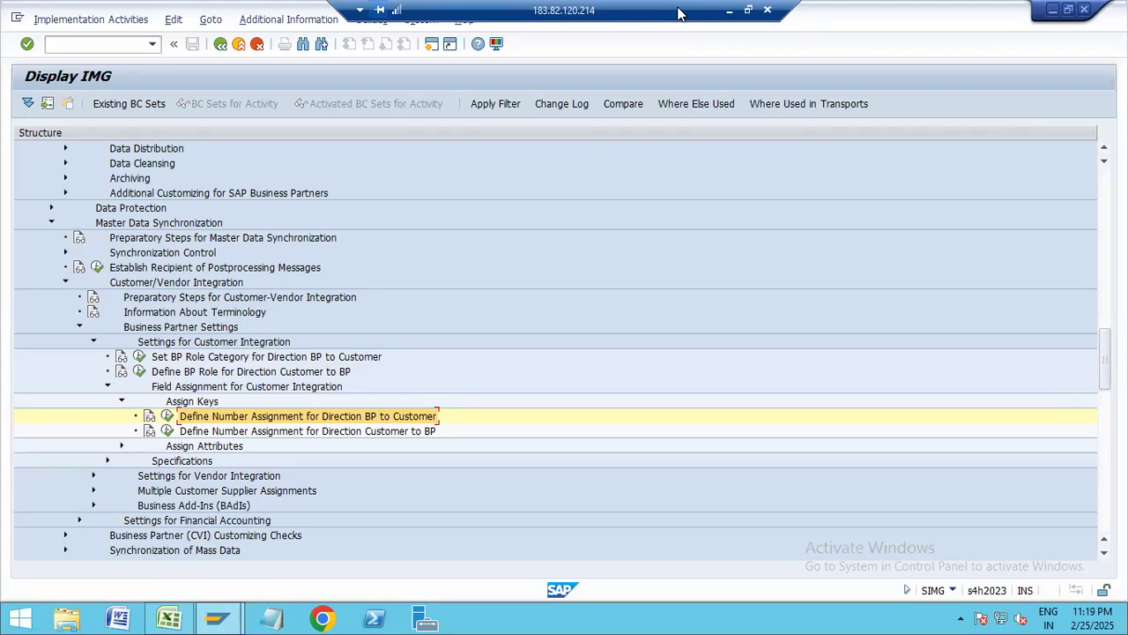
# Step: Minimize the remote SAP session to return to the local desktop
pyautogui.click(728, 11)
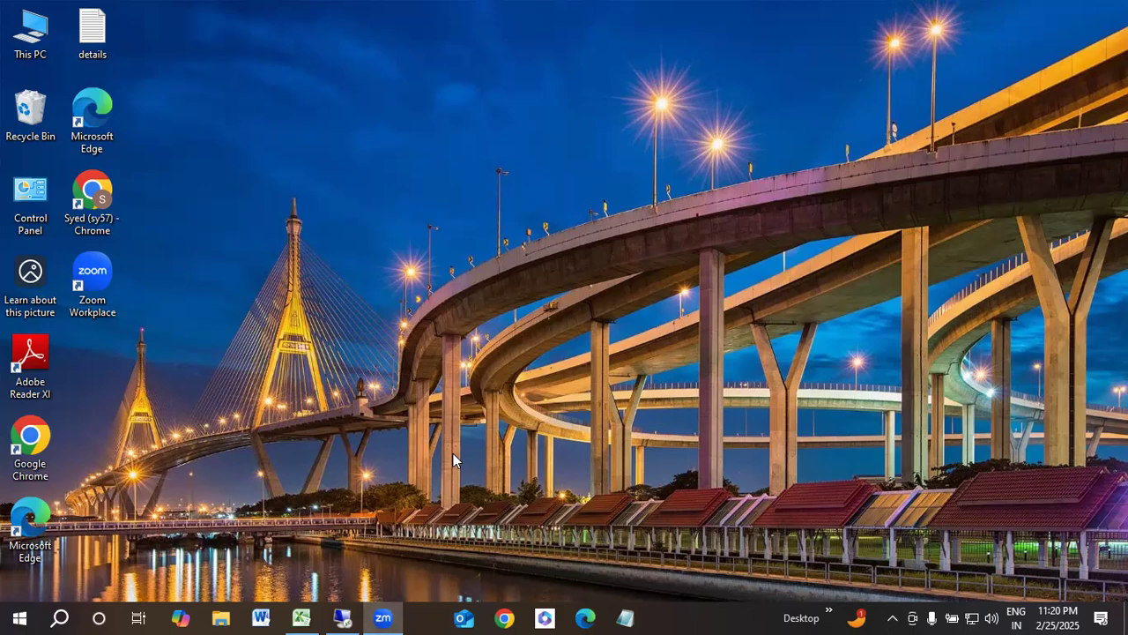
pyautogui.moveTo(383, 615)
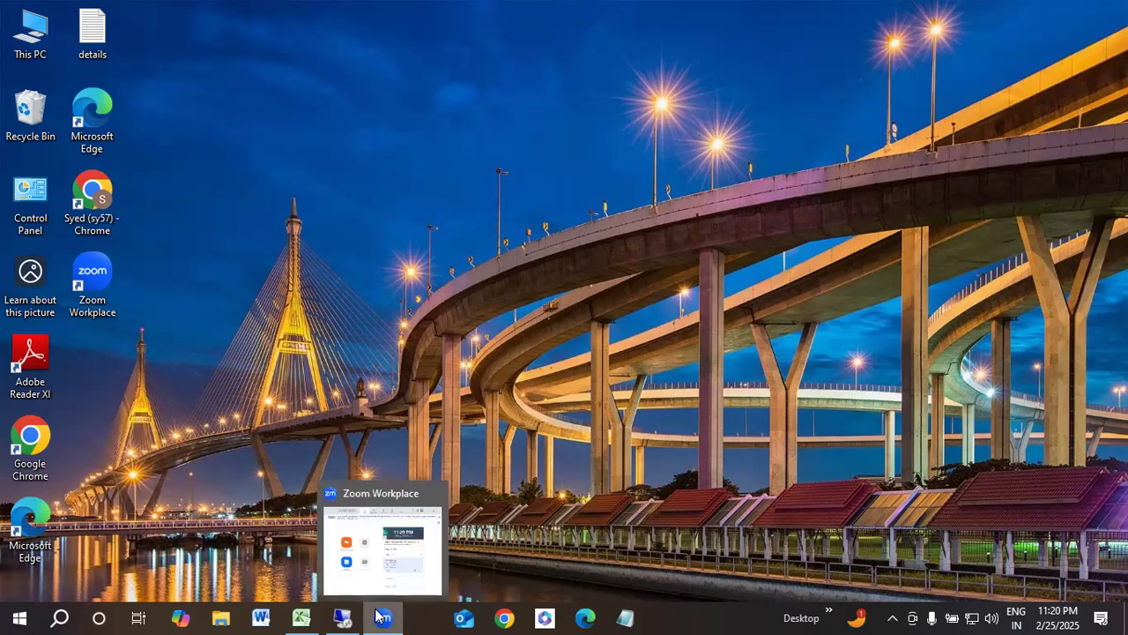
pyautogui.click(388, 577)
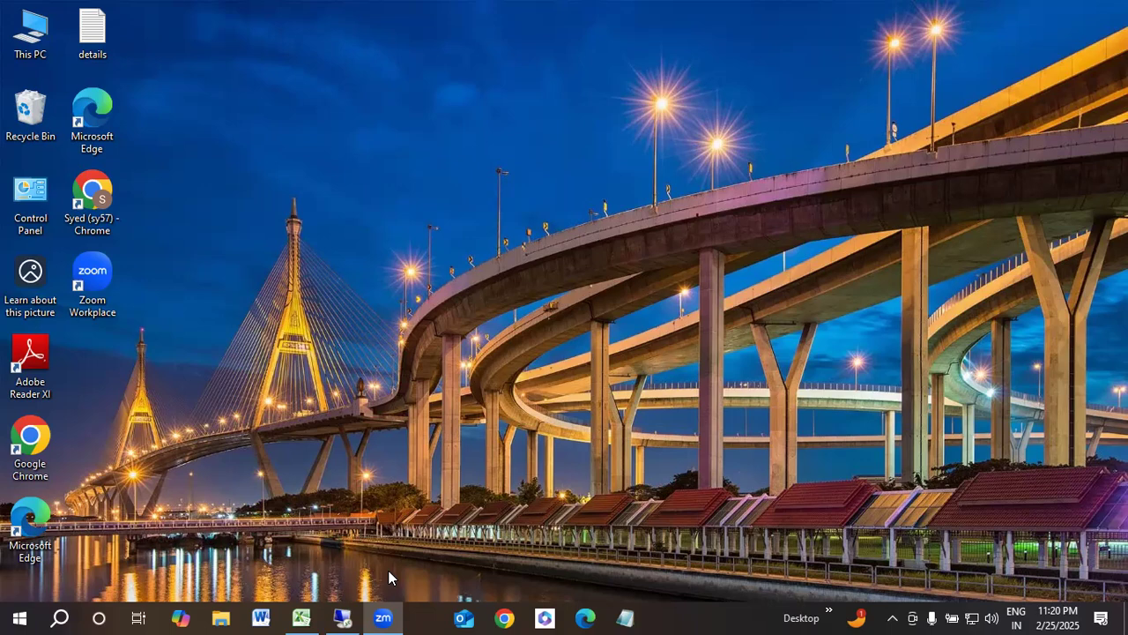
pyautogui.click(386, 616)
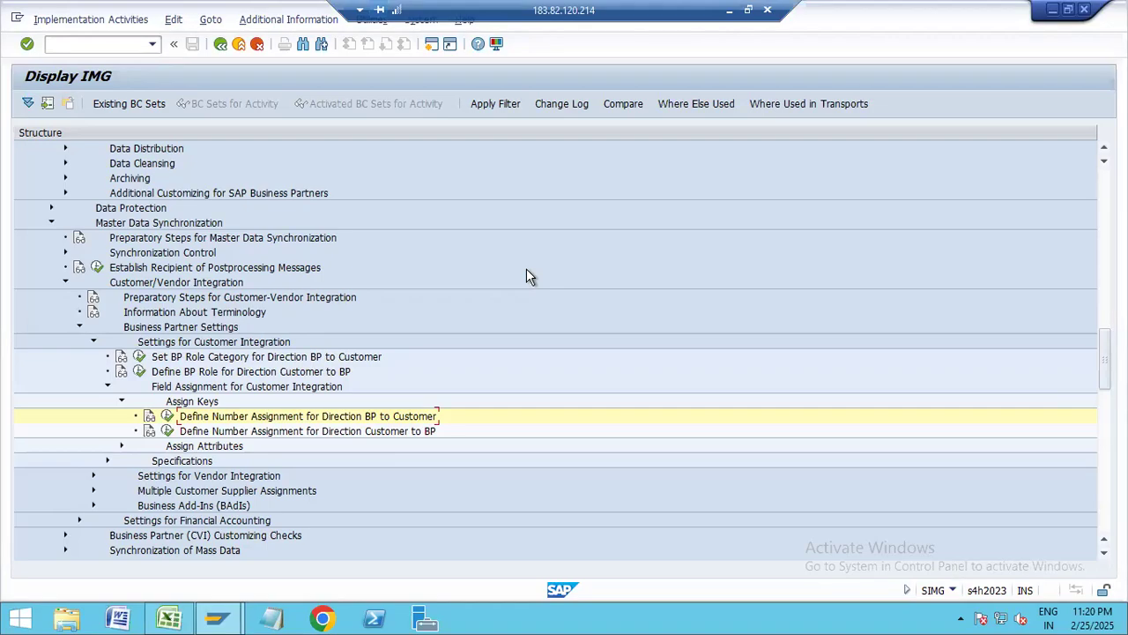
pyautogui.click(730, 11)
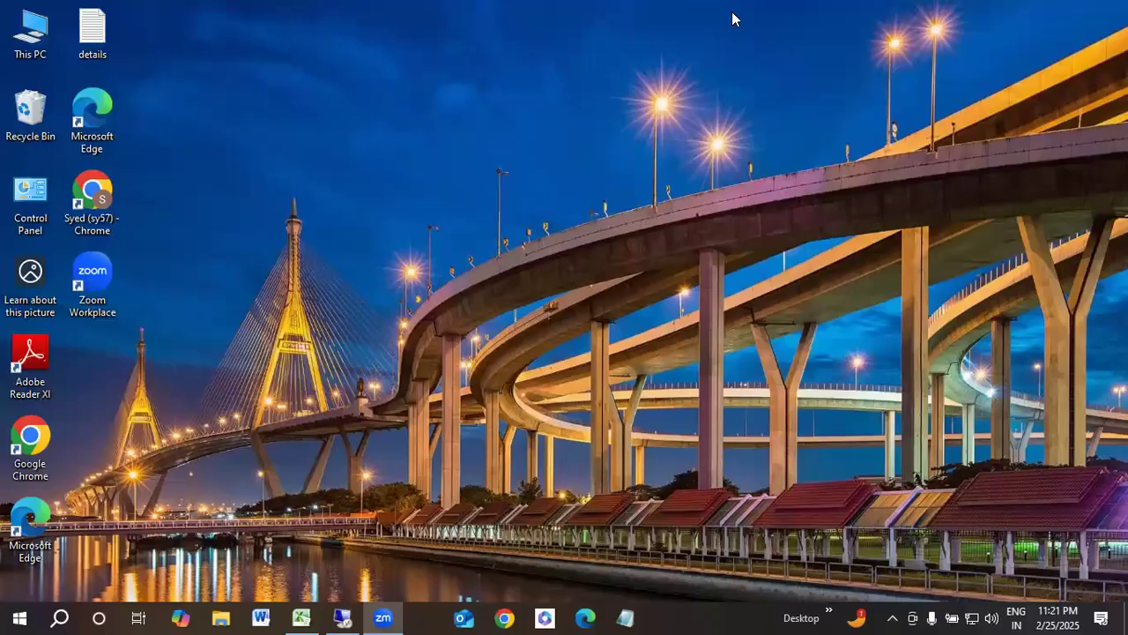